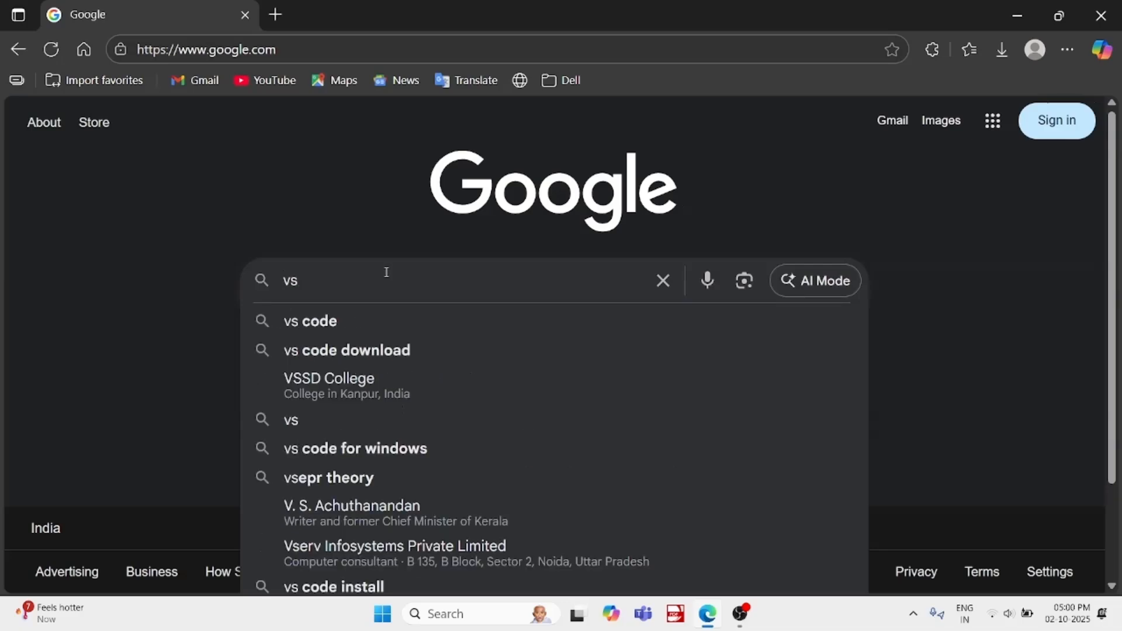
Search the web for "vs code download" and open the official Visual Studio Code download page
text(code)
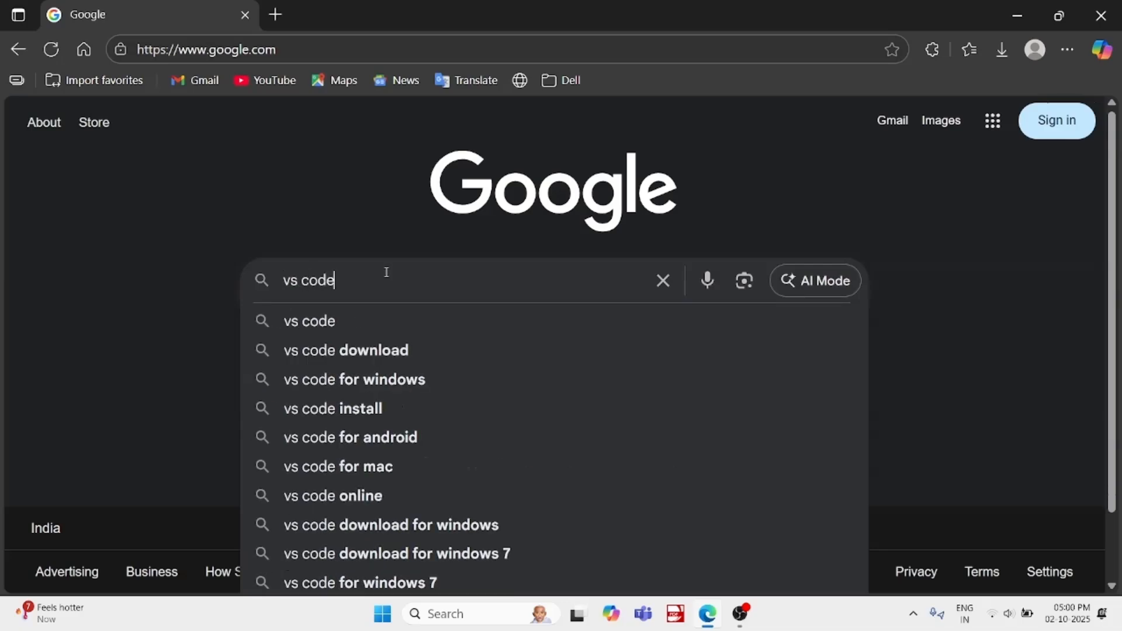
click(329, 349)
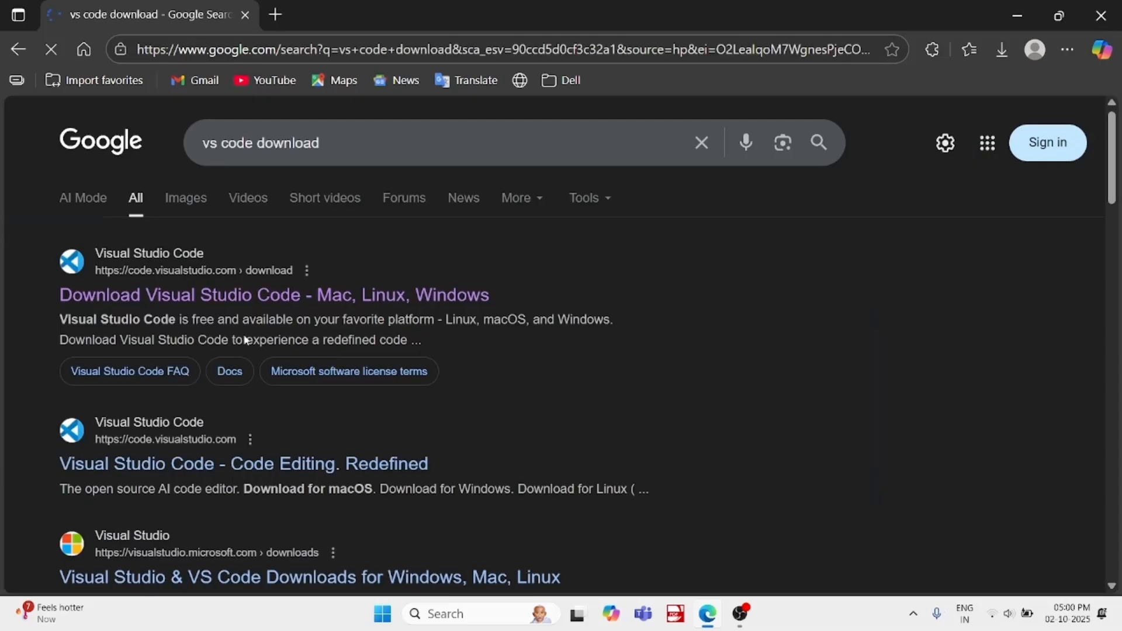
click(242, 302)
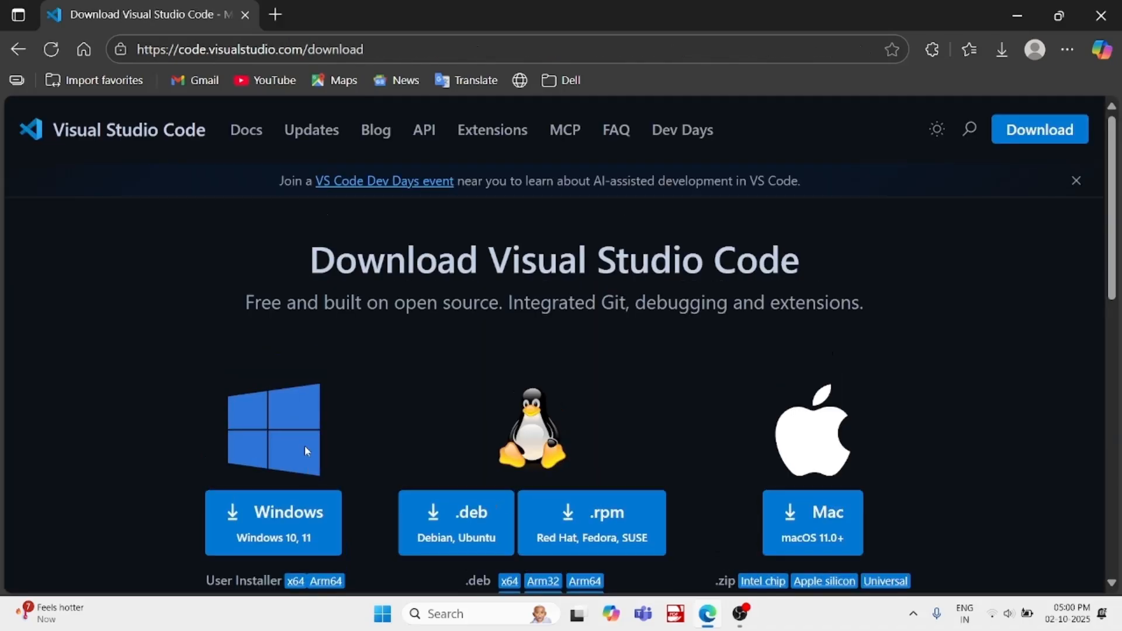
Download the Visual Studio Code installer for Windows 10, 11 and dismiss the McAfee scan notice
scroll(304, 446, down, 3)
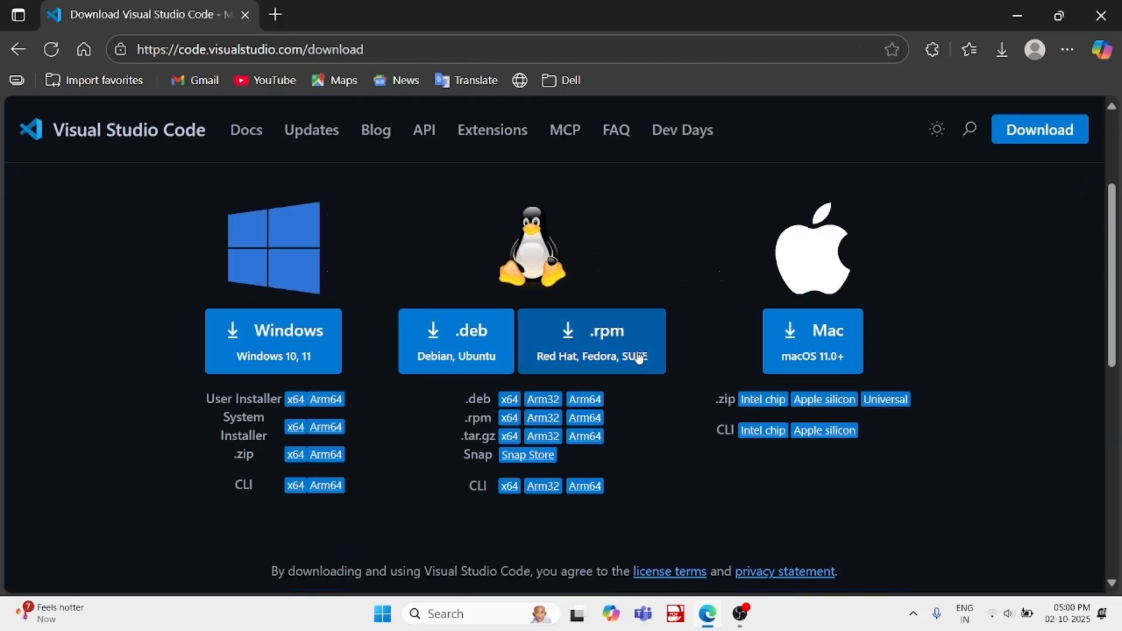
click(302, 349)
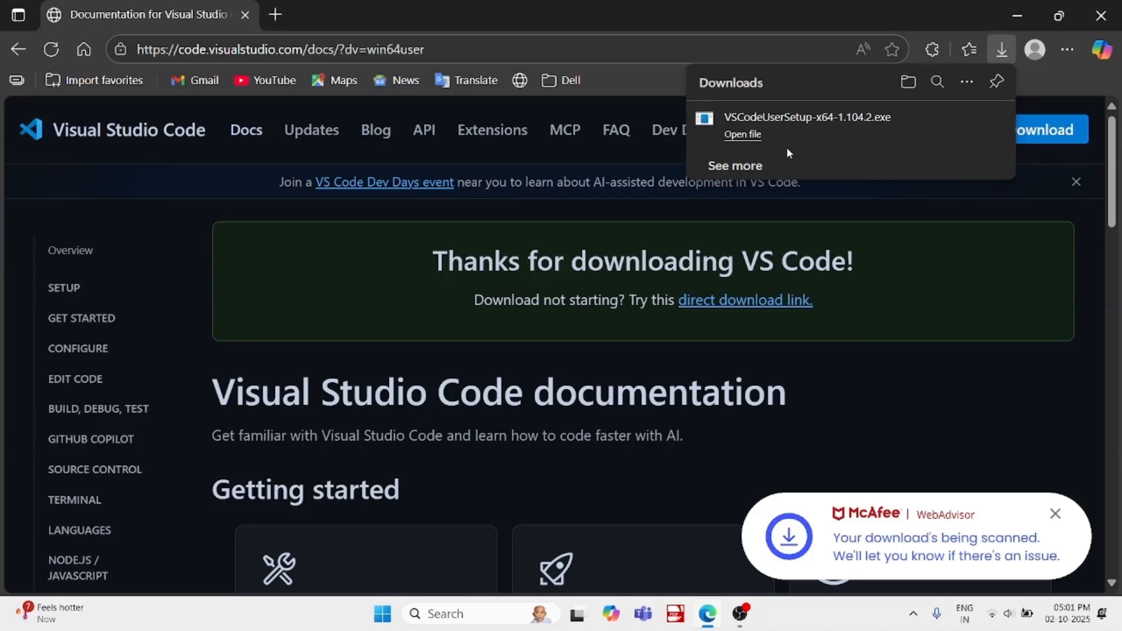
click(1055, 514)
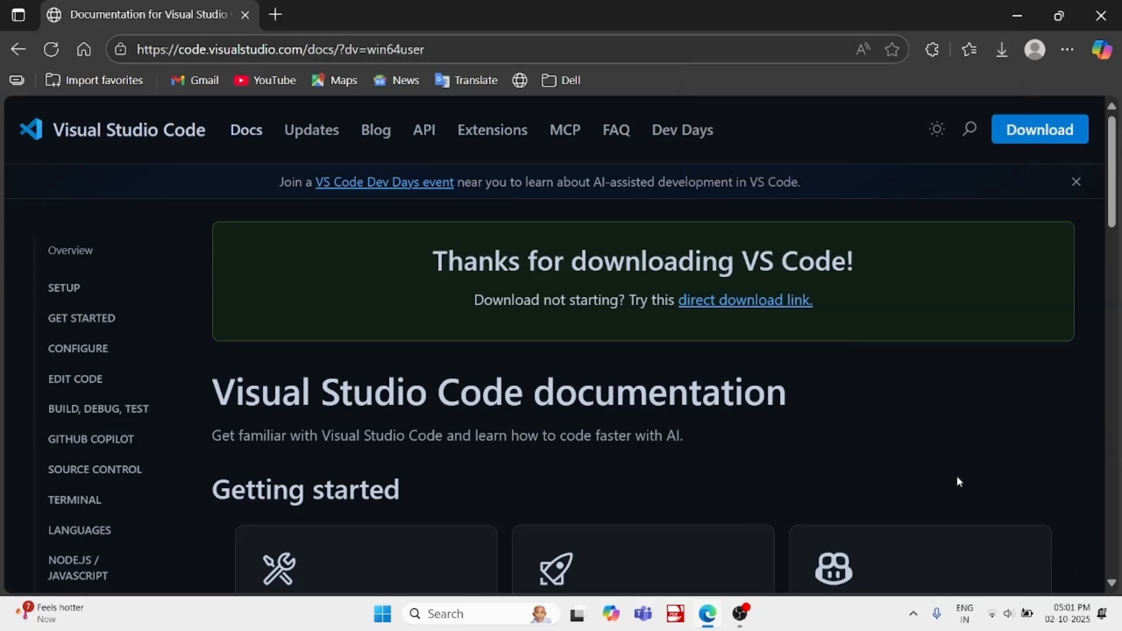
Run the downloaded VSCodeUserSetup-x64-1.104.2.exe installer, dismissing the file access error and opening it again
click(1007, 50)
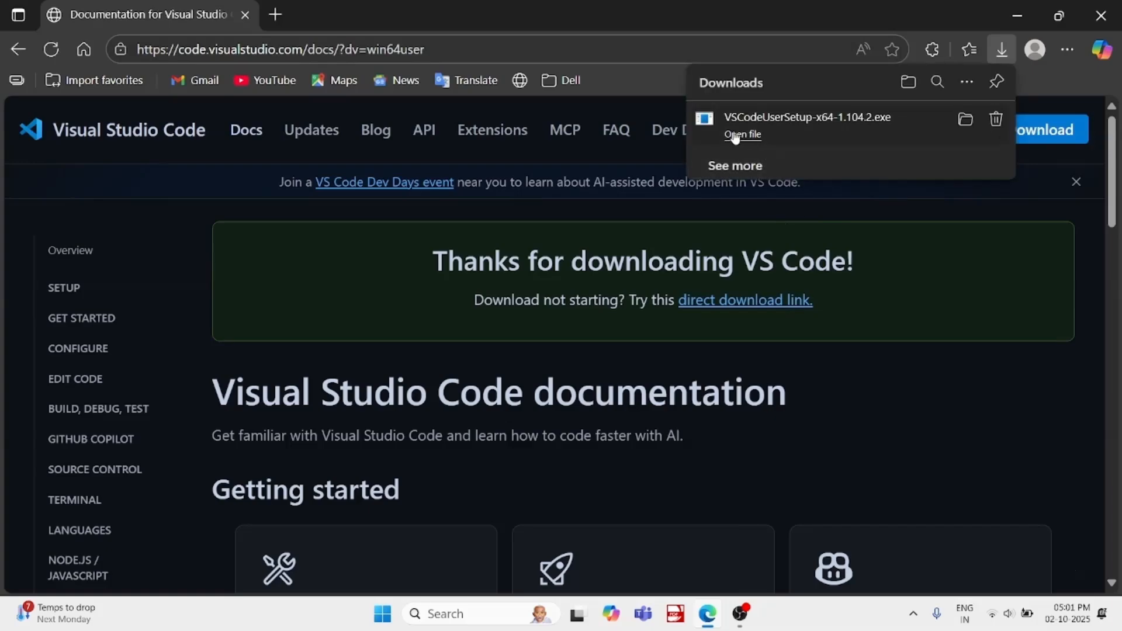
click(735, 135)
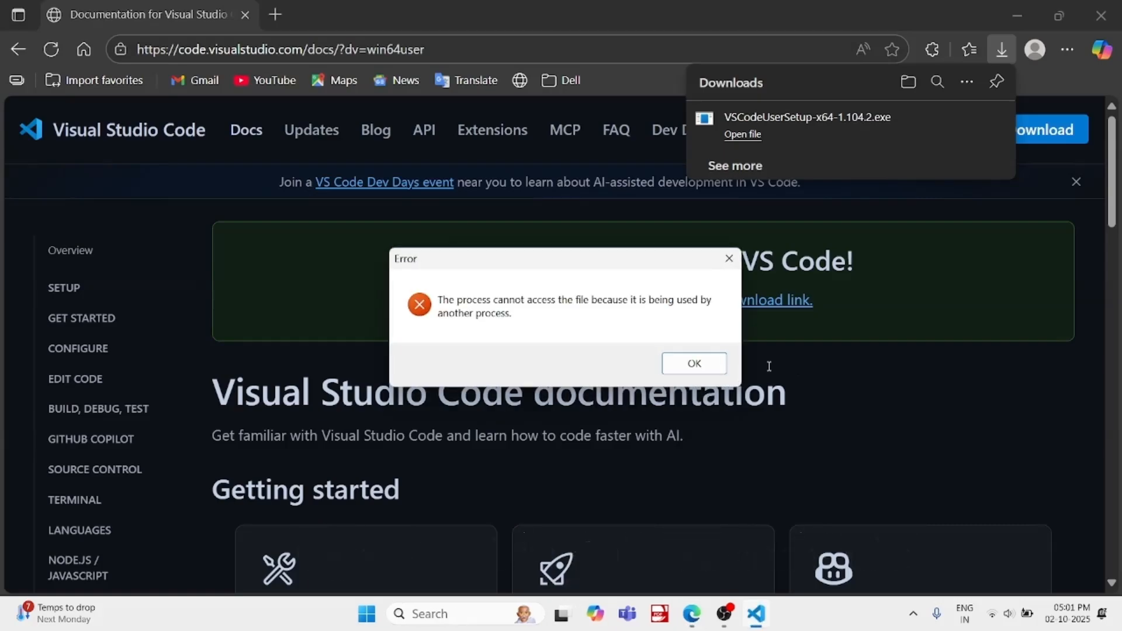
click(697, 363)
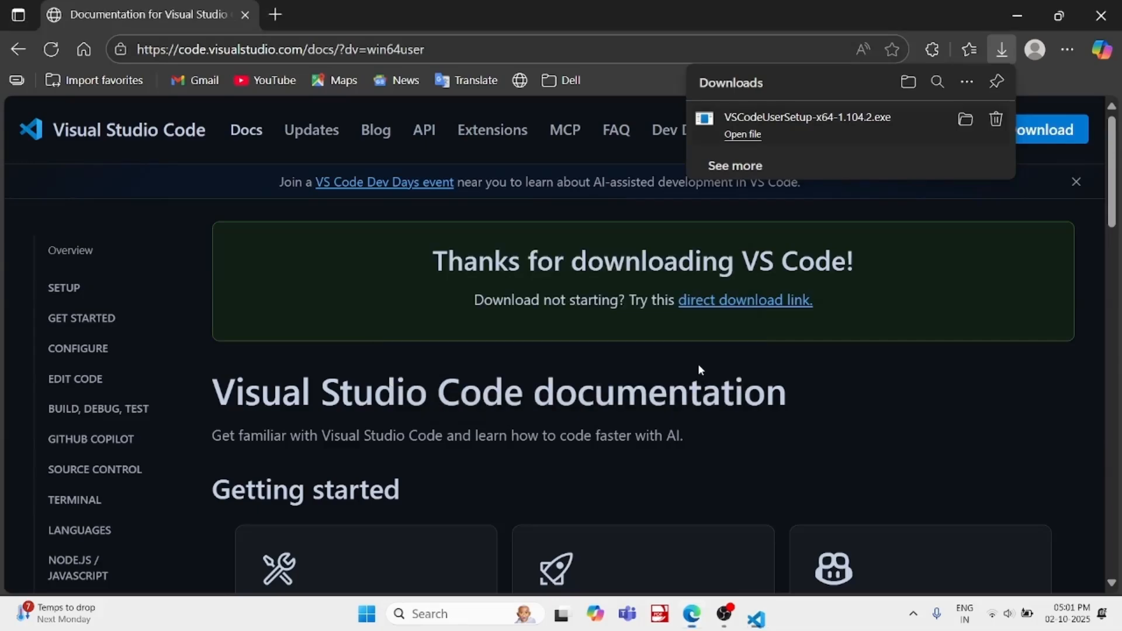
click(760, 138)
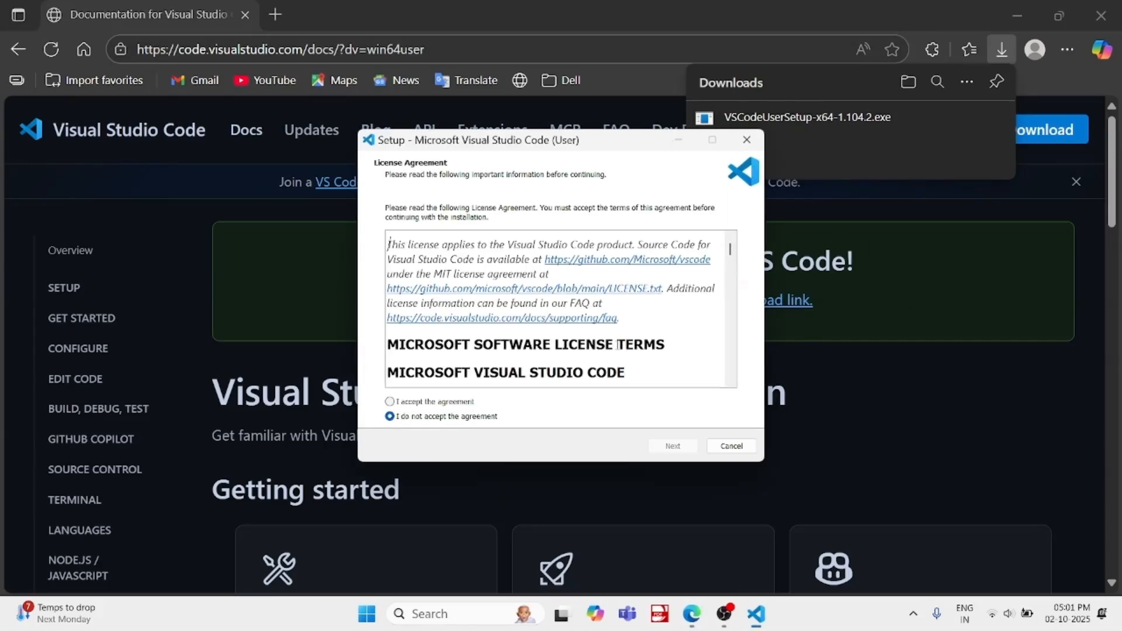
Accept the license agreement and keep the default destination location and Start Menu folder in the setup wizard
click(390, 402)
click(667, 448)
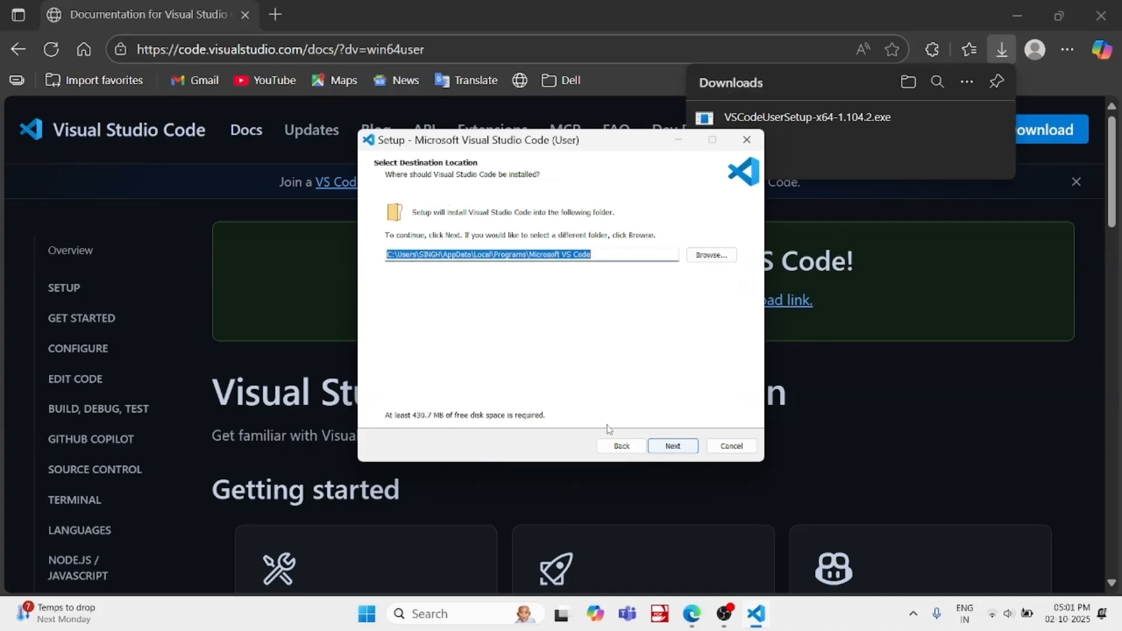
click(687, 451)
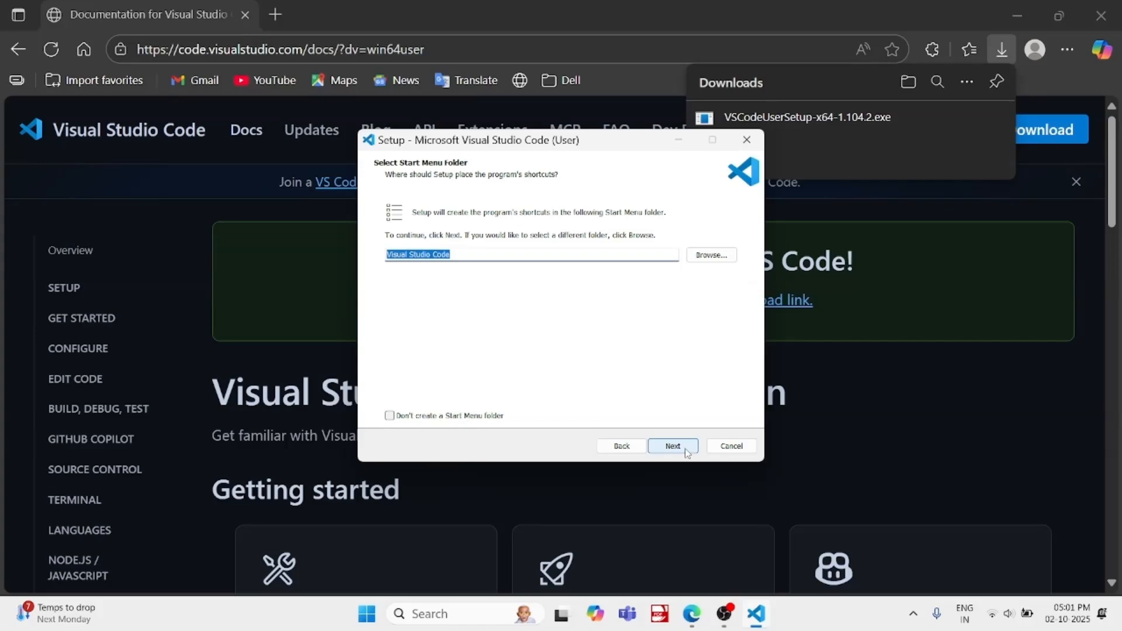
click(686, 451)
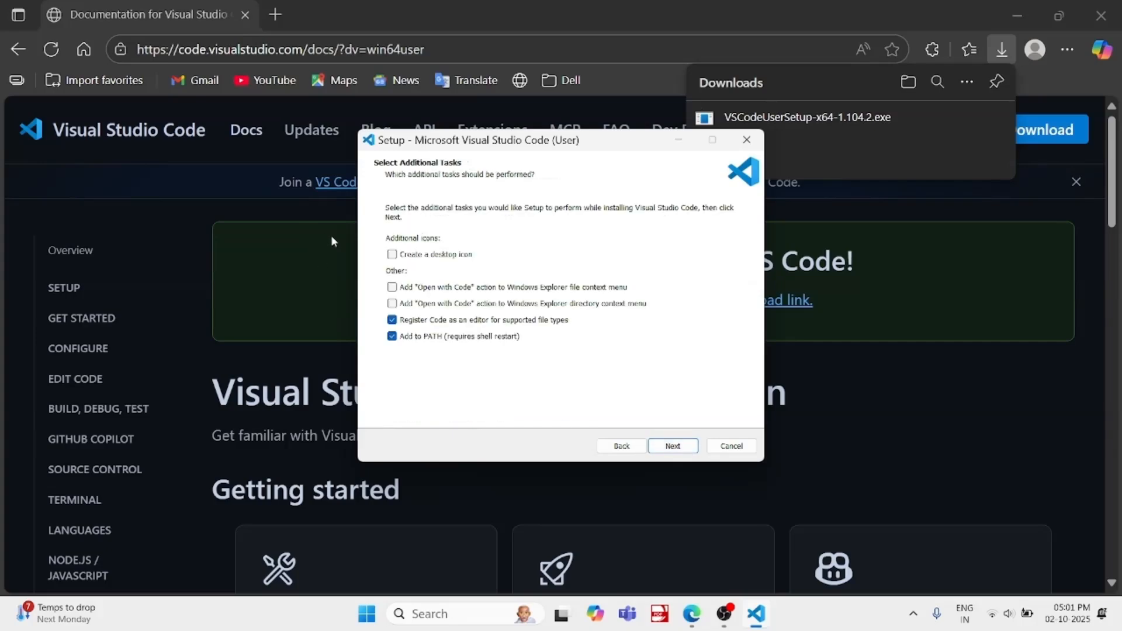
Enable creating a desktop icon, install Visual Studio Code, and finish setup with the program launched
click(391, 254)
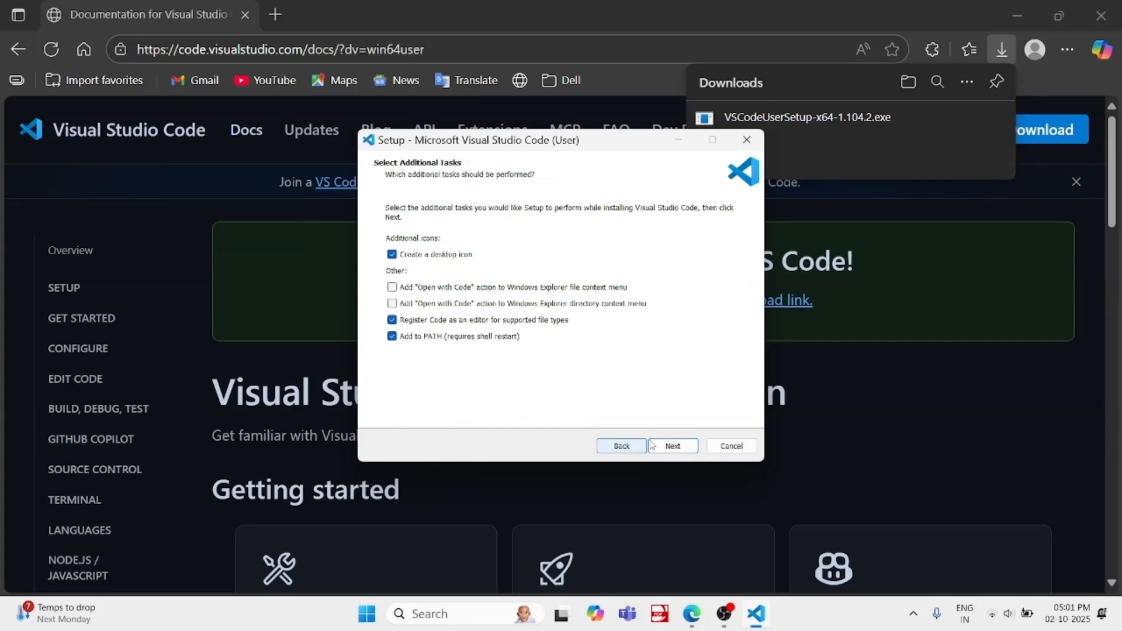
click(666, 449)
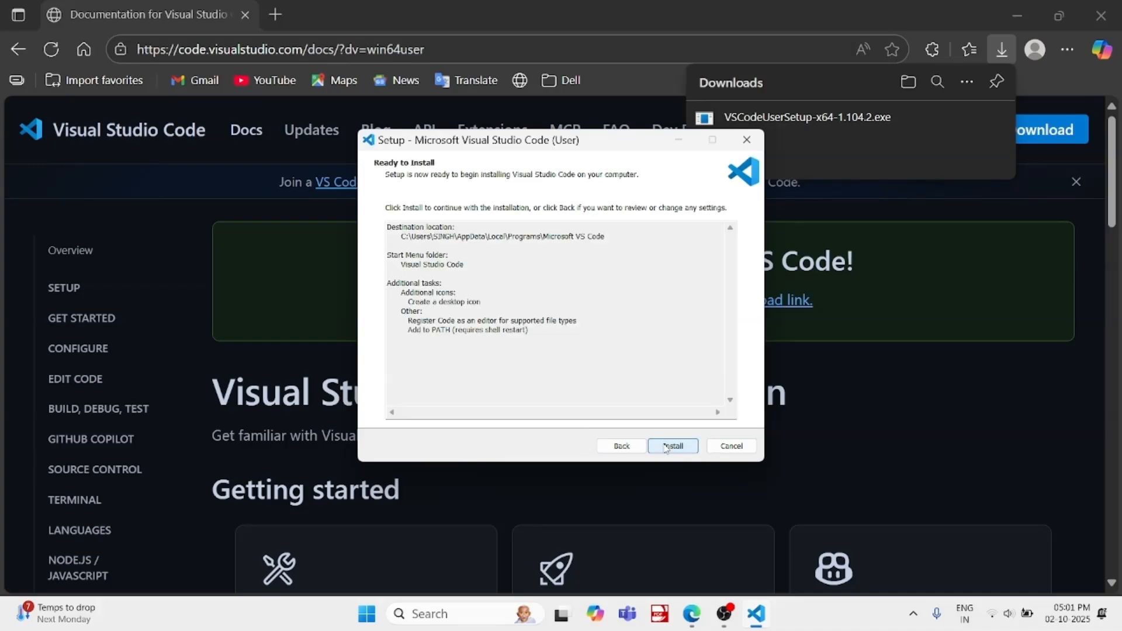
click(666, 447)
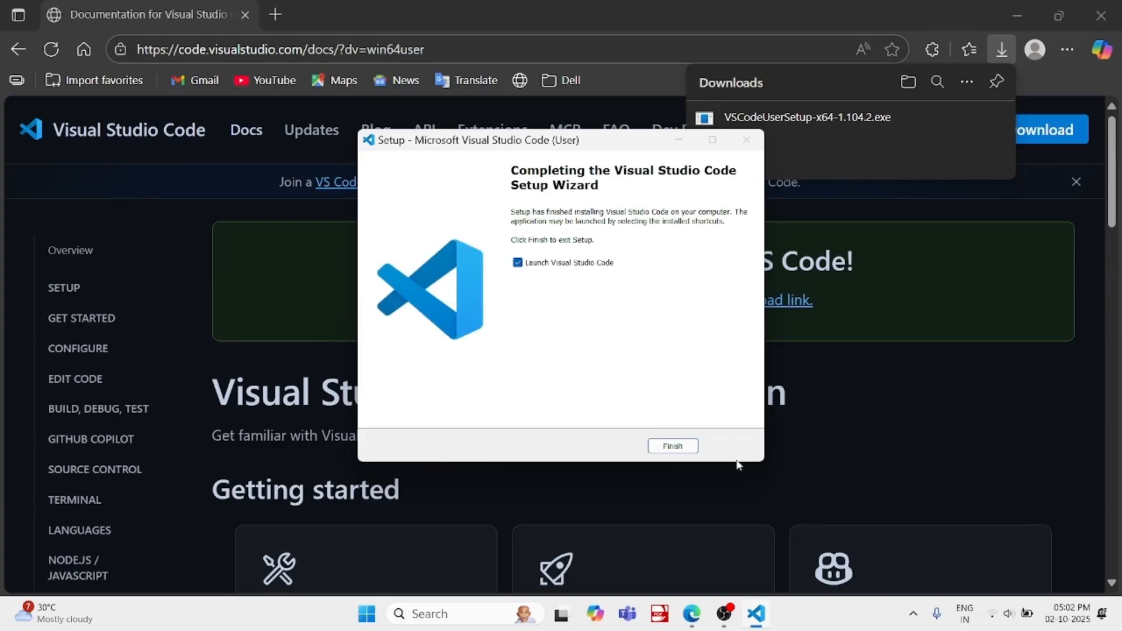
click(668, 446)
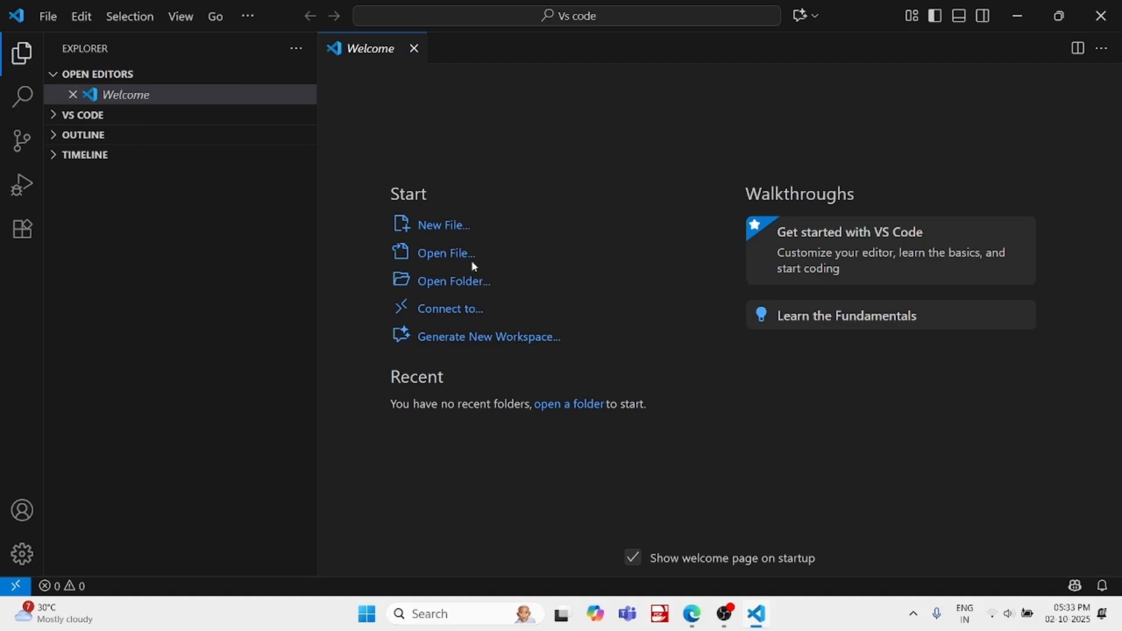
Open the "Vs code" folder from the New Volume (E:) drive as the workspace
click(463, 285)
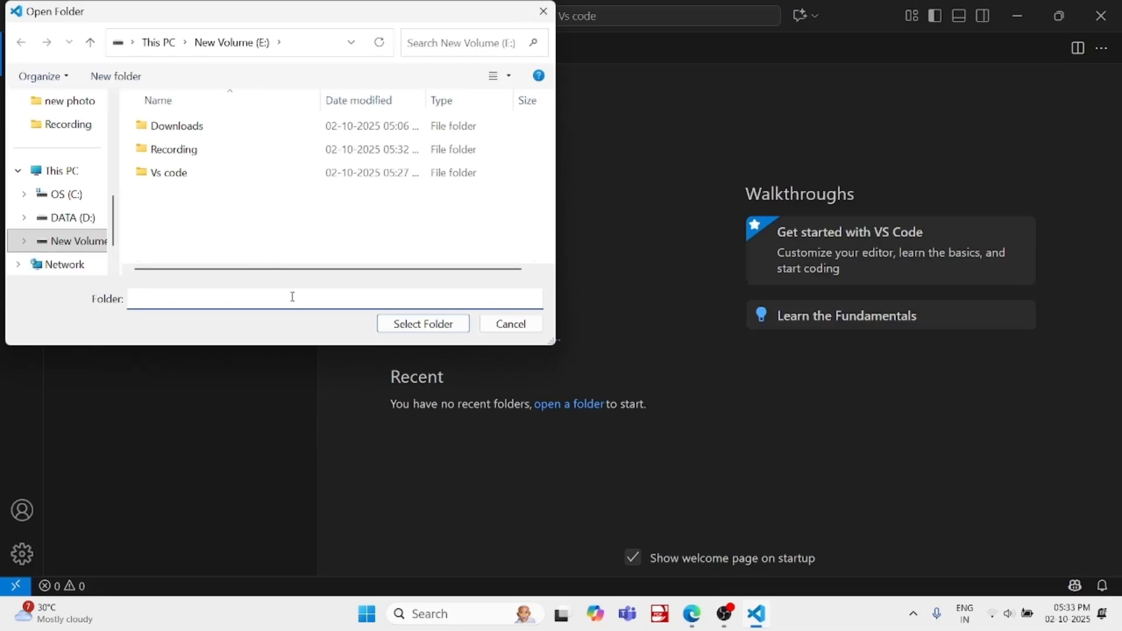
click(190, 175)
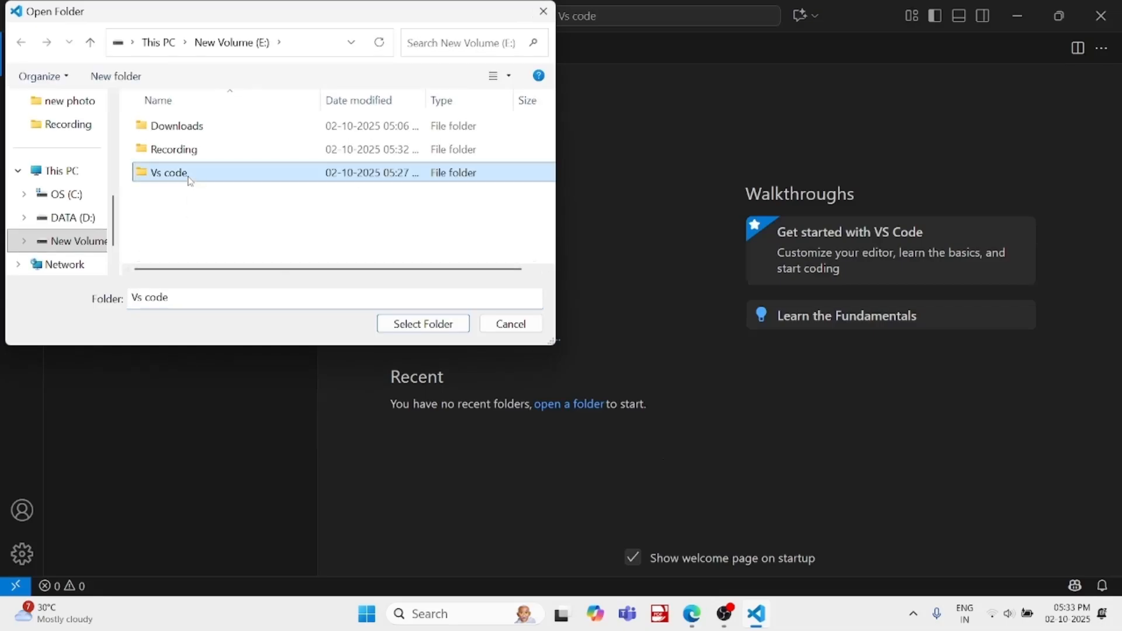
click(417, 324)
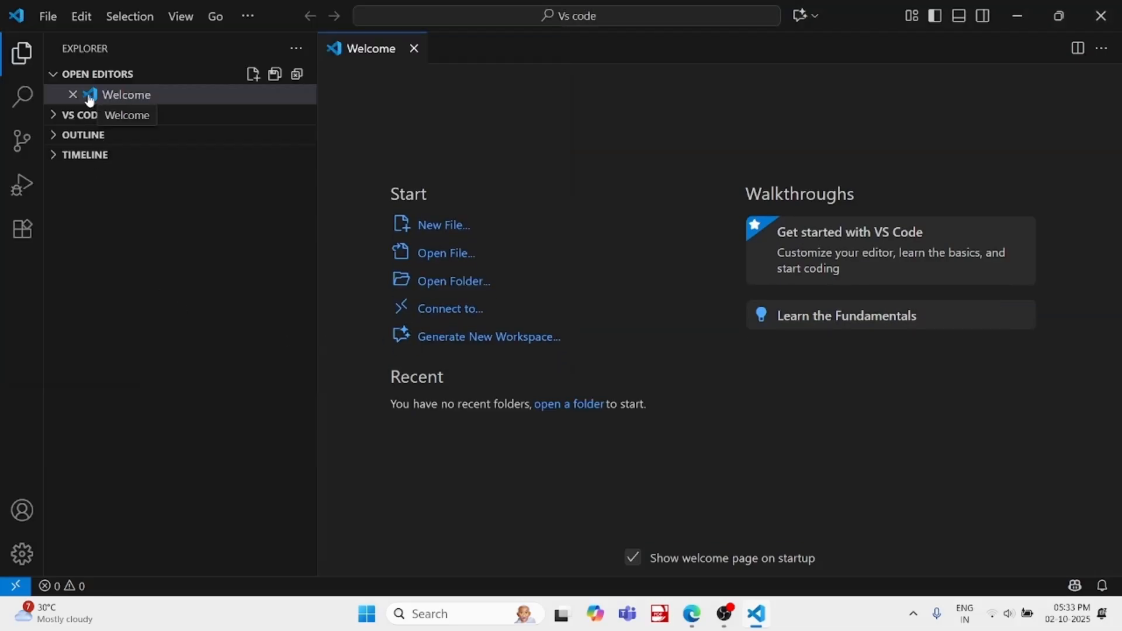
Create a new file named first.cpp in the VS CODE folder and dismiss the extension pack recommendation
click(56, 119)
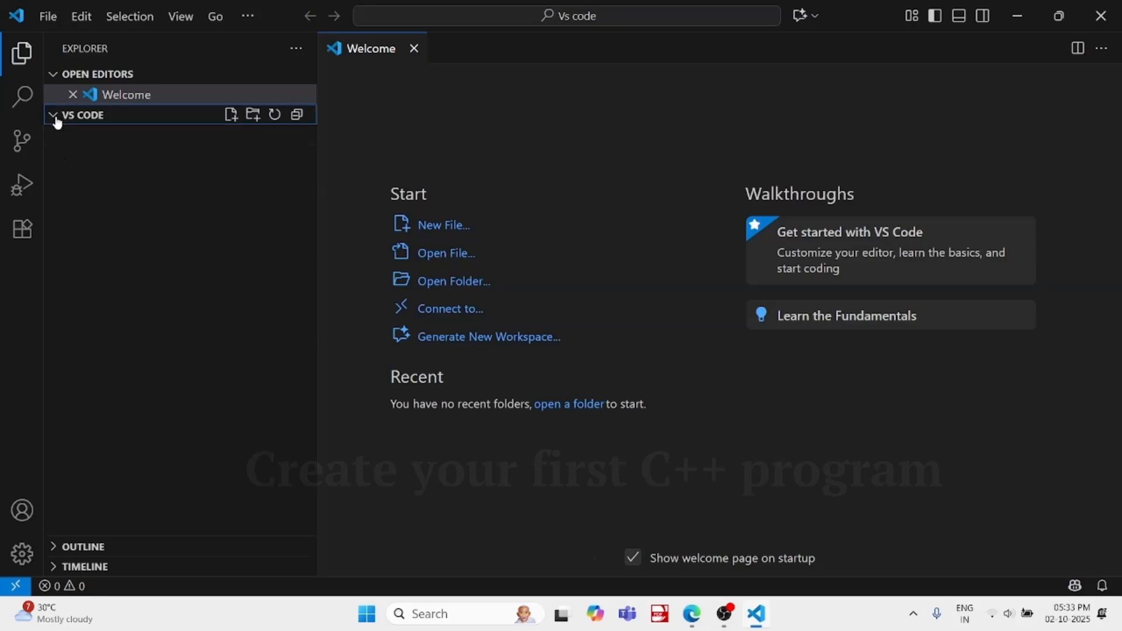
click(229, 116)
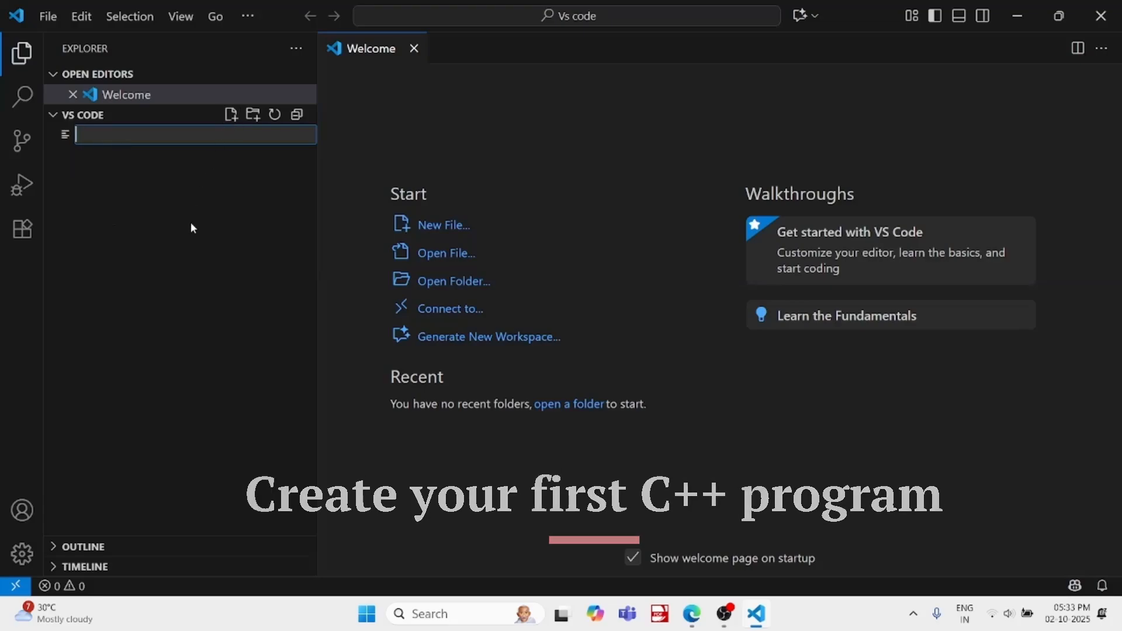
text(fi)
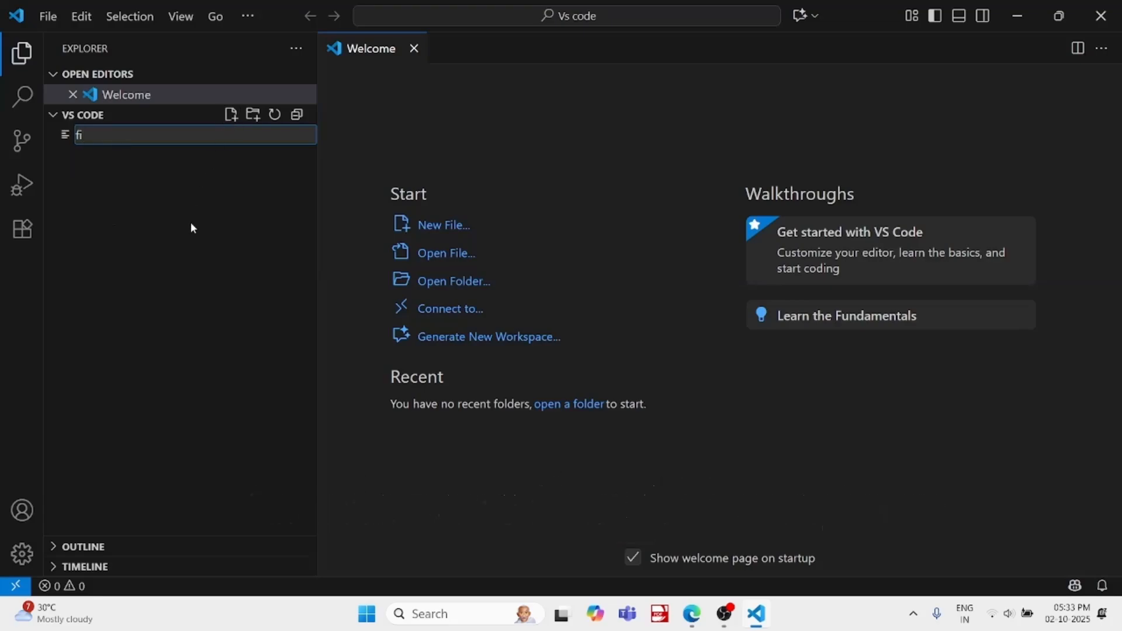
text(rst)
text(cpp)
key(Return)
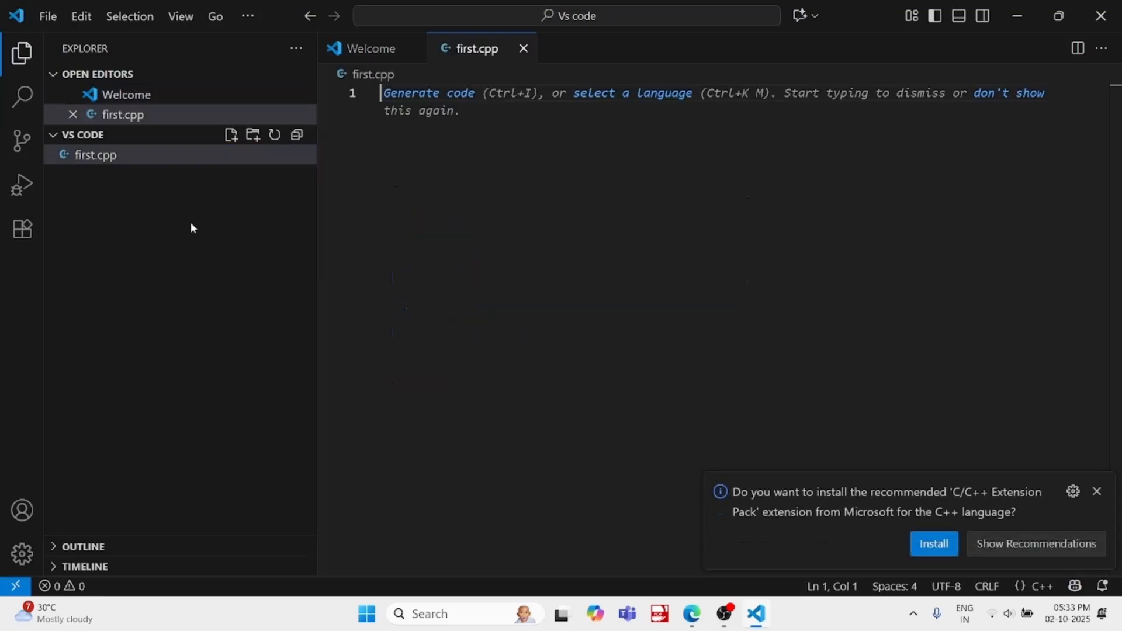
click(1098, 491)
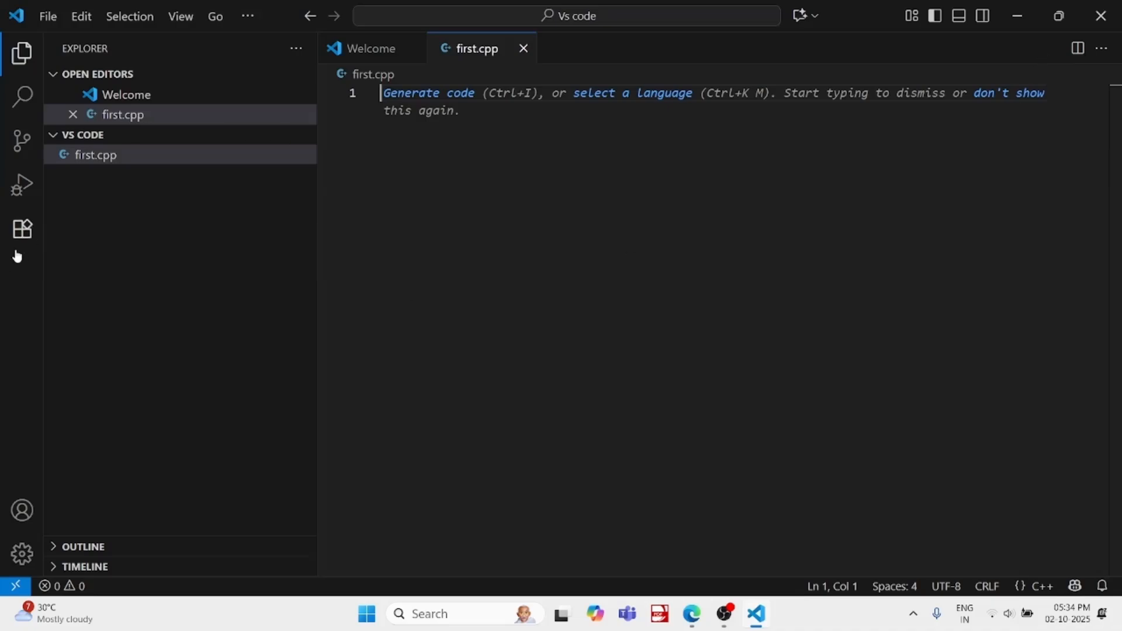
Search the extension marketplace for "c++" and install Microsoft's C/C++ and C/C++ Extension Pack extensions
click(23, 231)
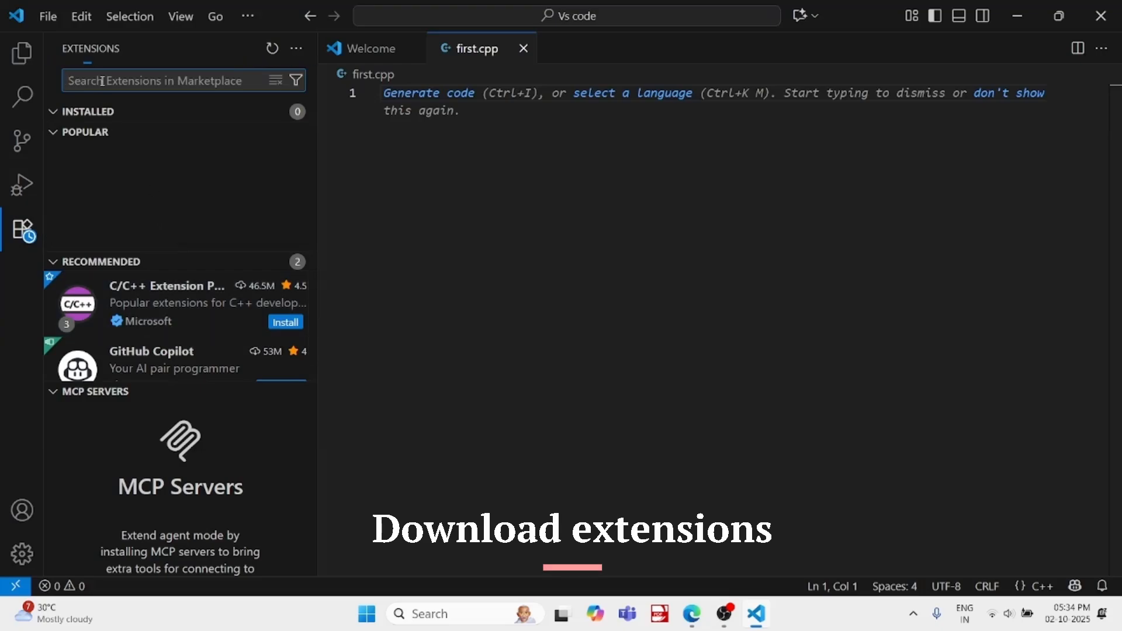
text(c)
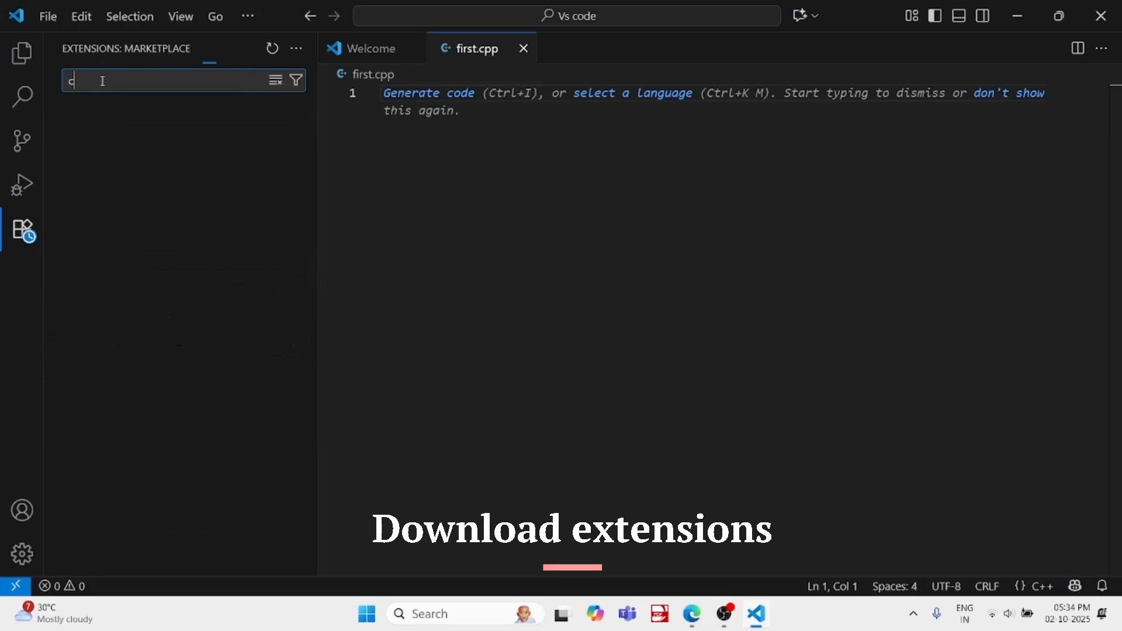
text(++)
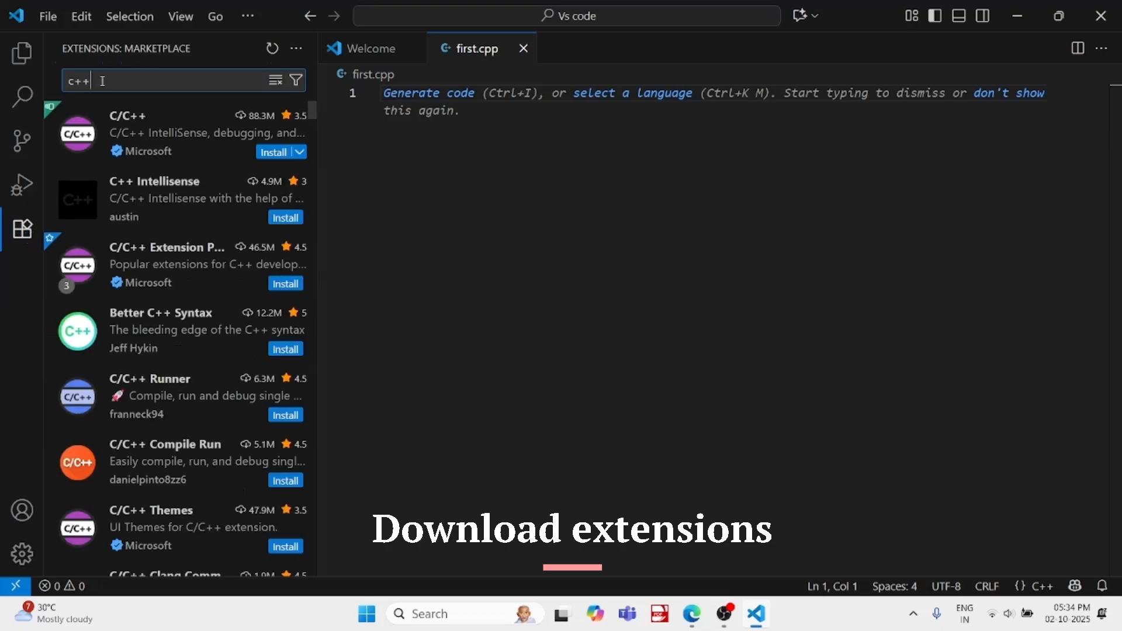
click(272, 152)
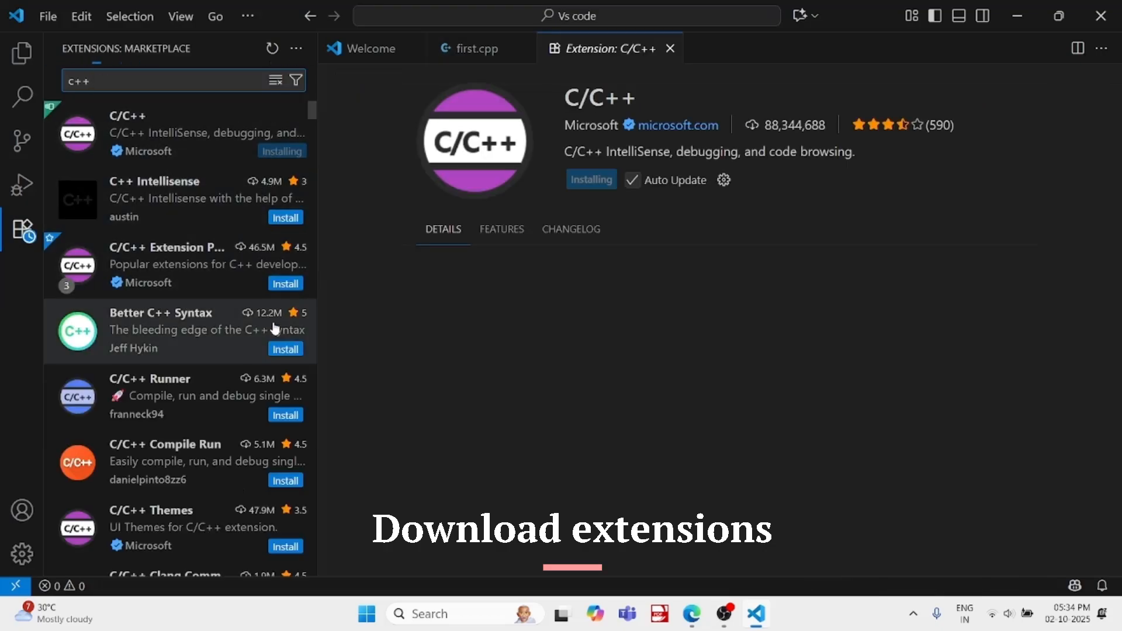
click(275, 285)
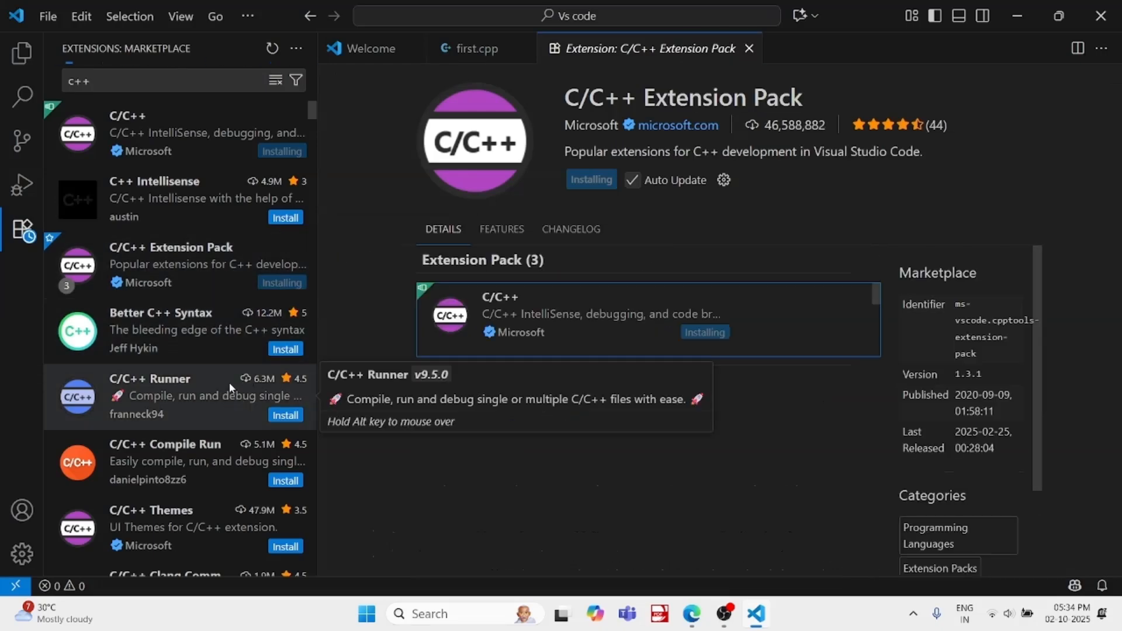
Install the C/C++ Runner extension, trusting its publishers, and the Better C++ Syntax extension
click(295, 420)
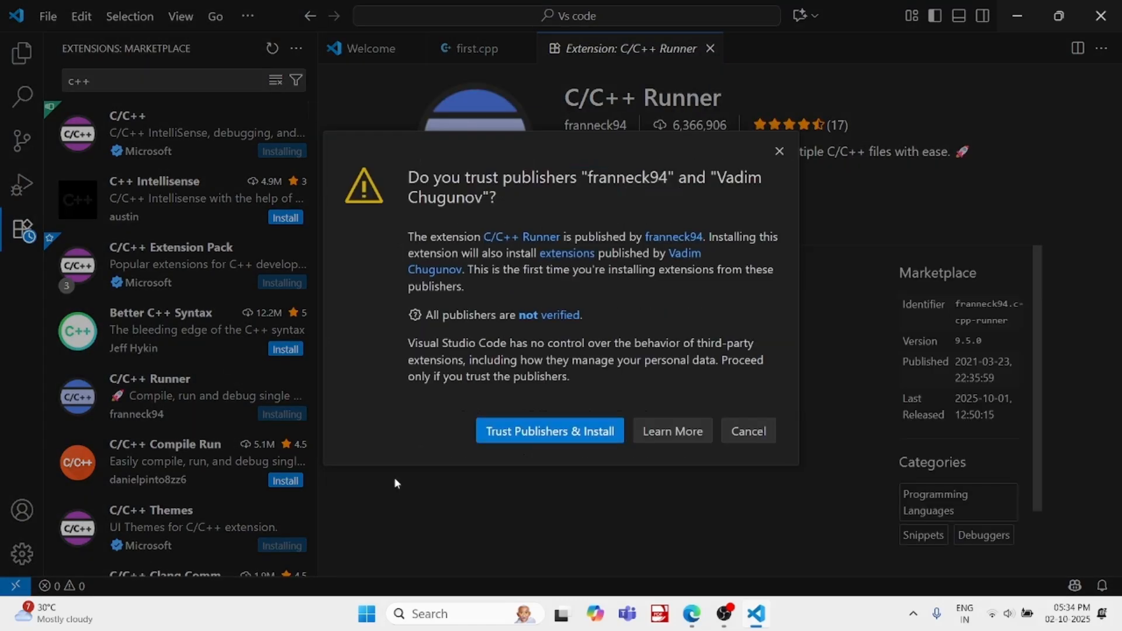
click(483, 433)
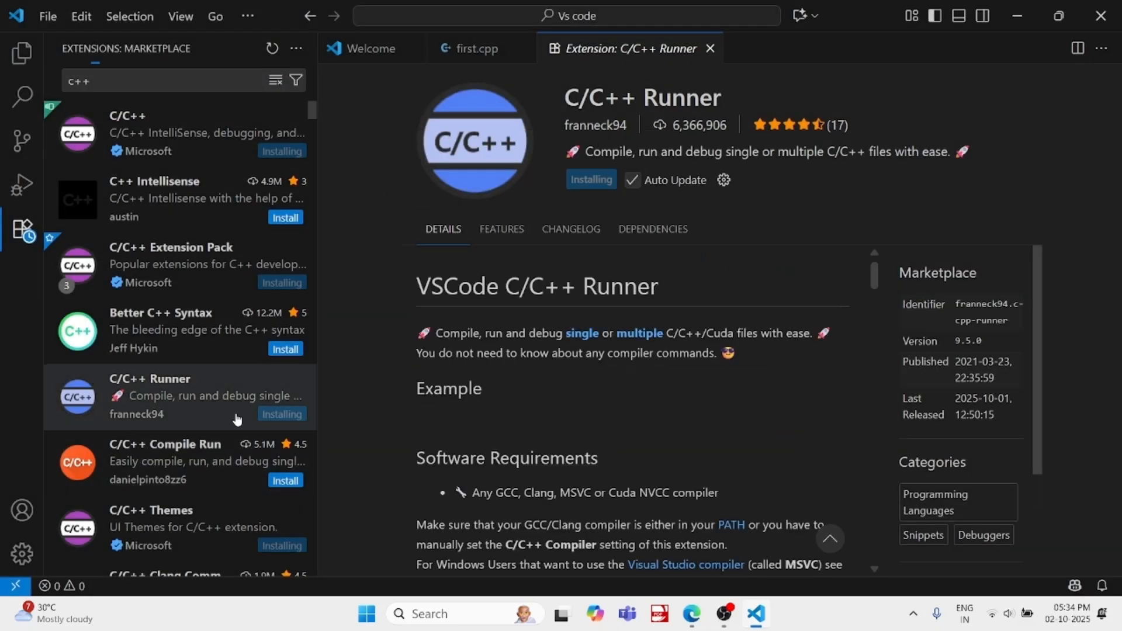
click(285, 349)
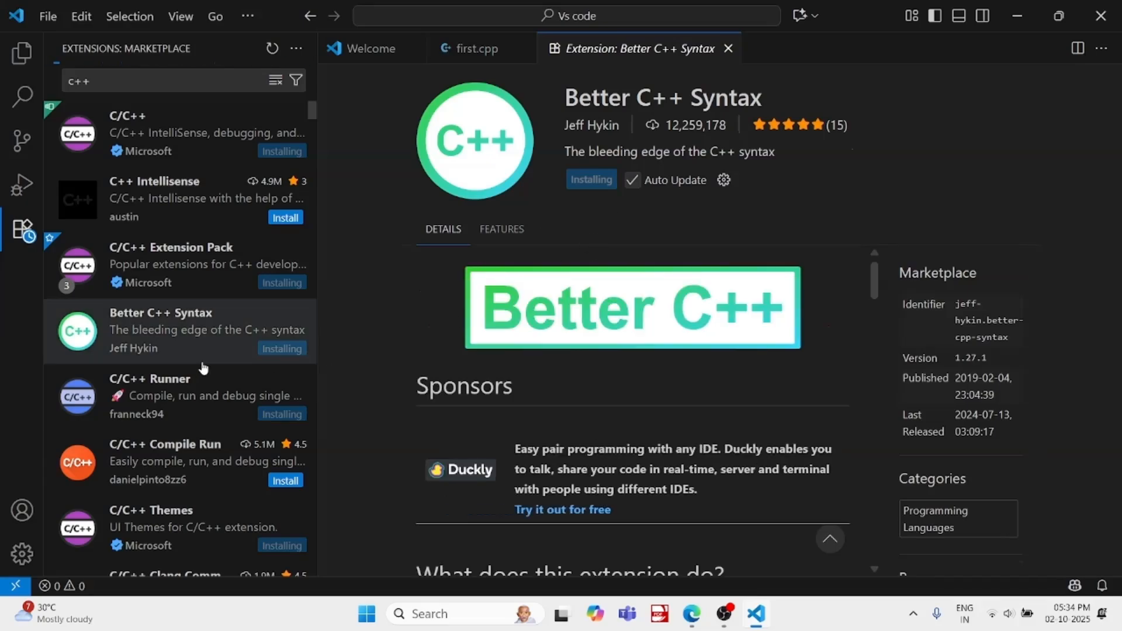
scroll(202, 367, down, 1)
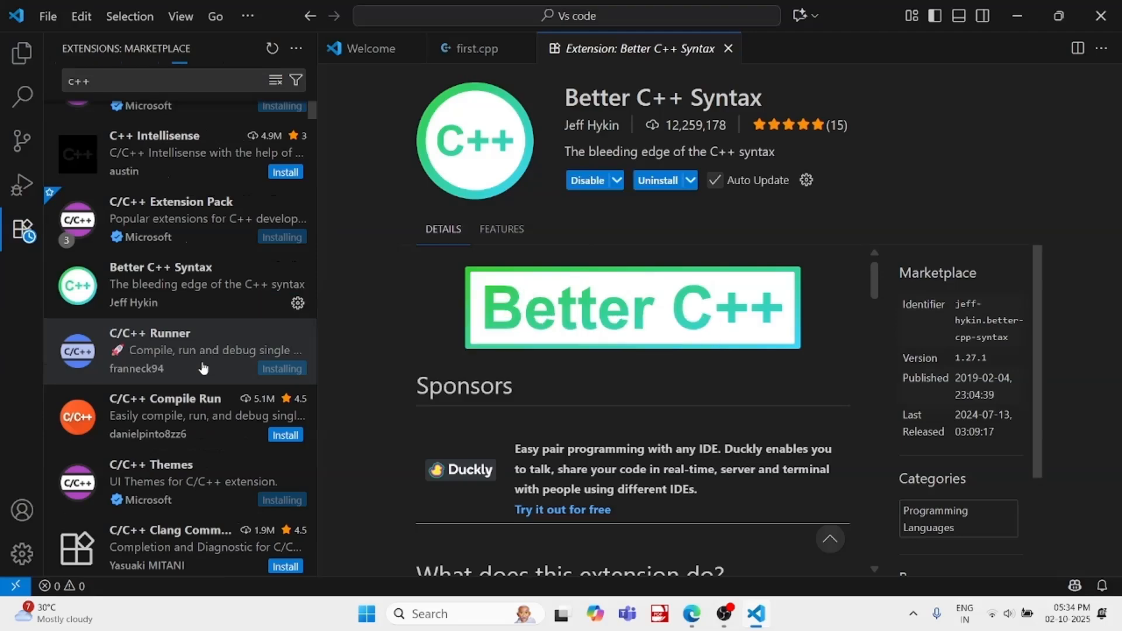
scroll(210, 373, down, 2)
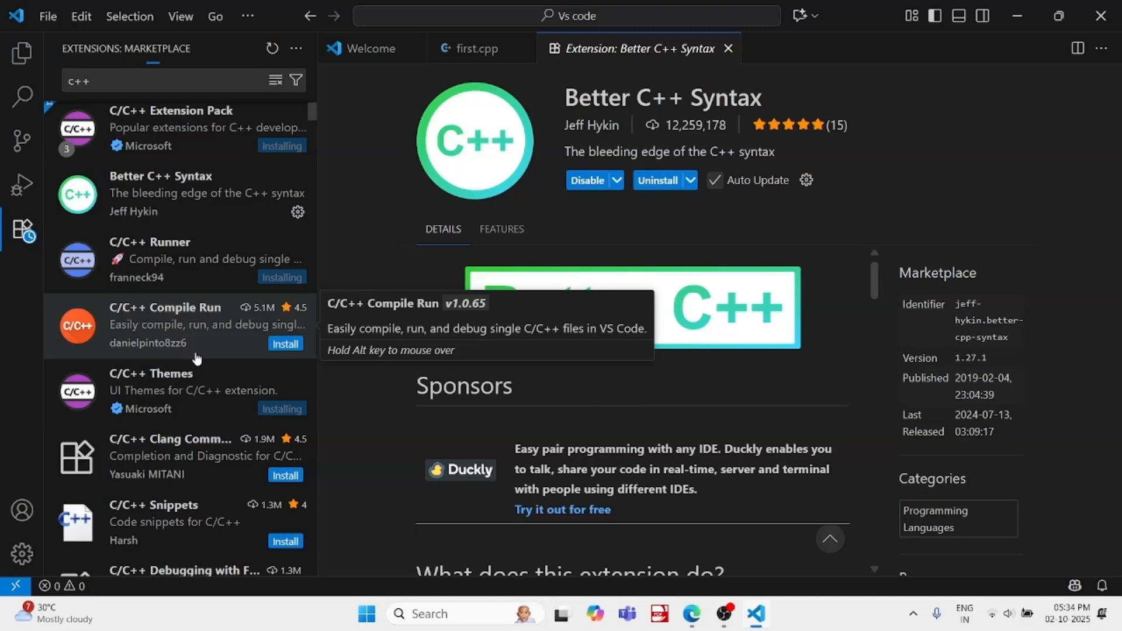
Search the extension marketplace for "code run" and install the Code Runner extension
scroll(197, 358, down, 2)
scroll(200, 362, up, 4)
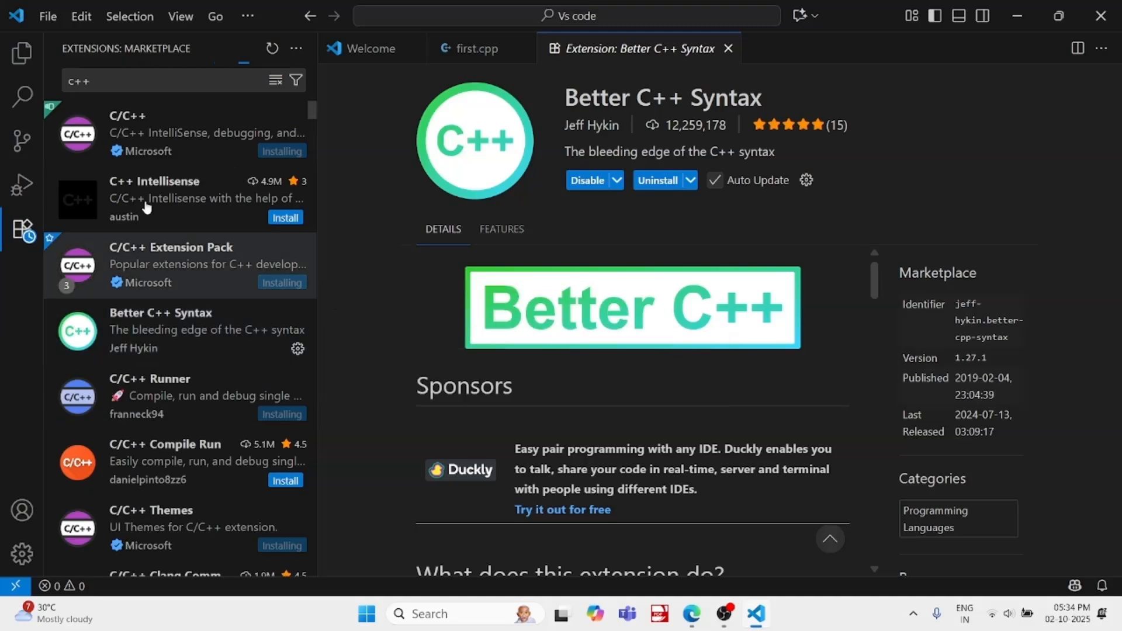
click(117, 86)
key(BackSpace)
key(BackSpace)
key(BackSpace)
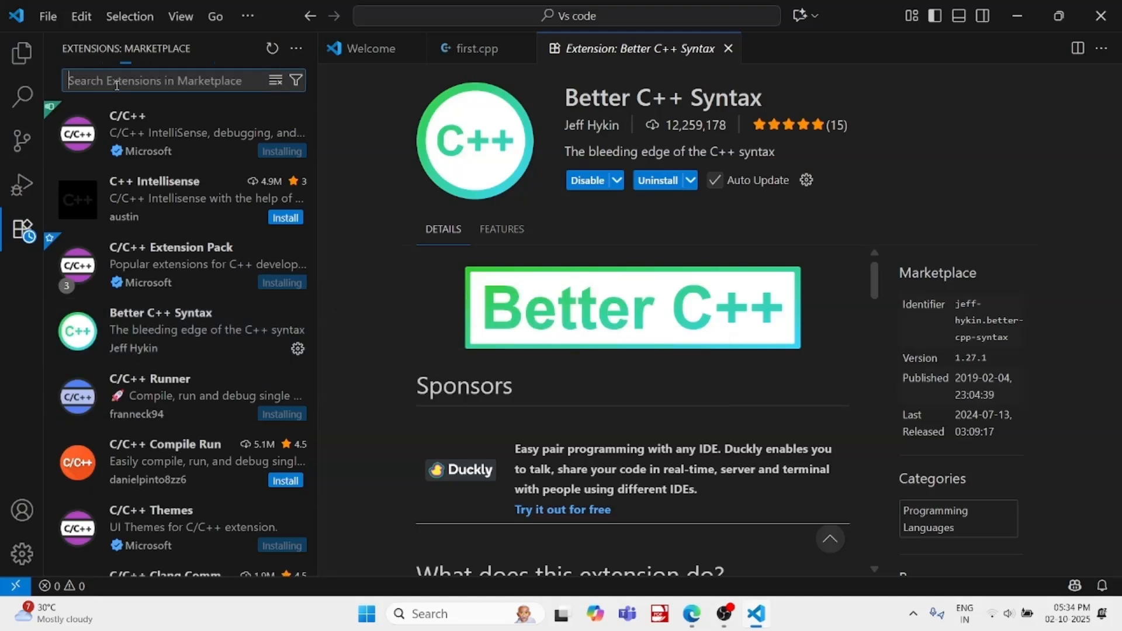
text(c)
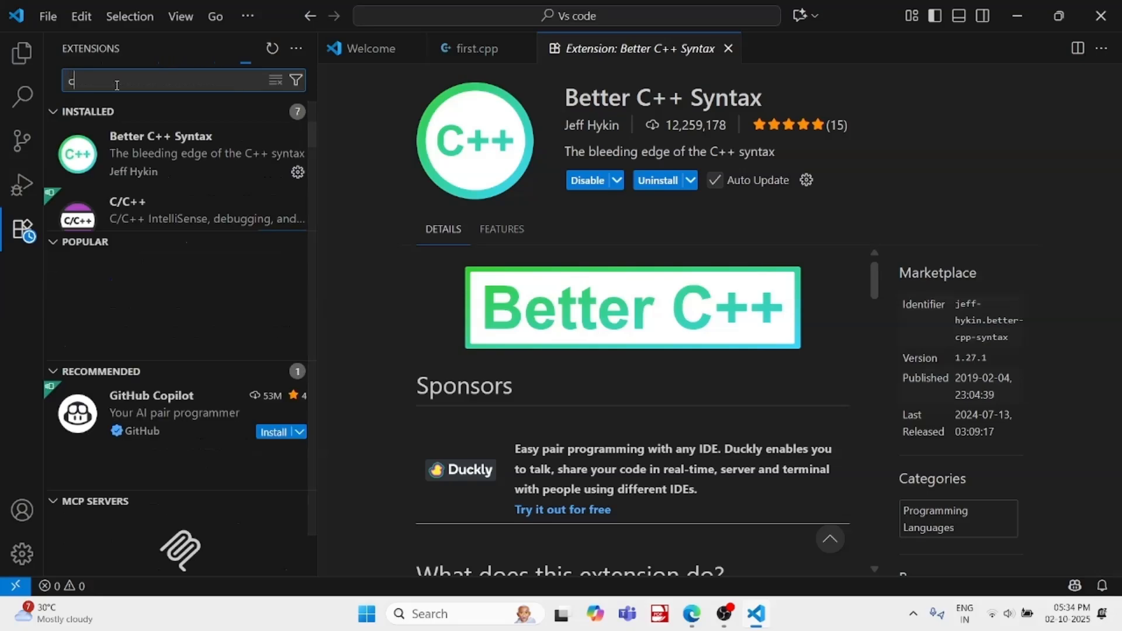
text(ode )
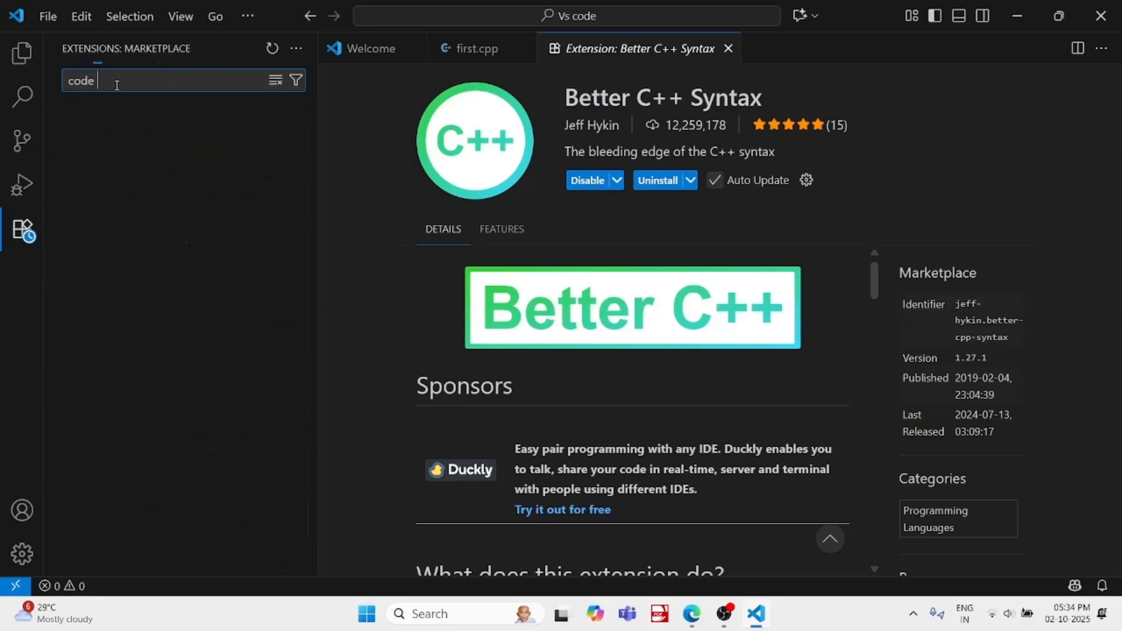
text(run)
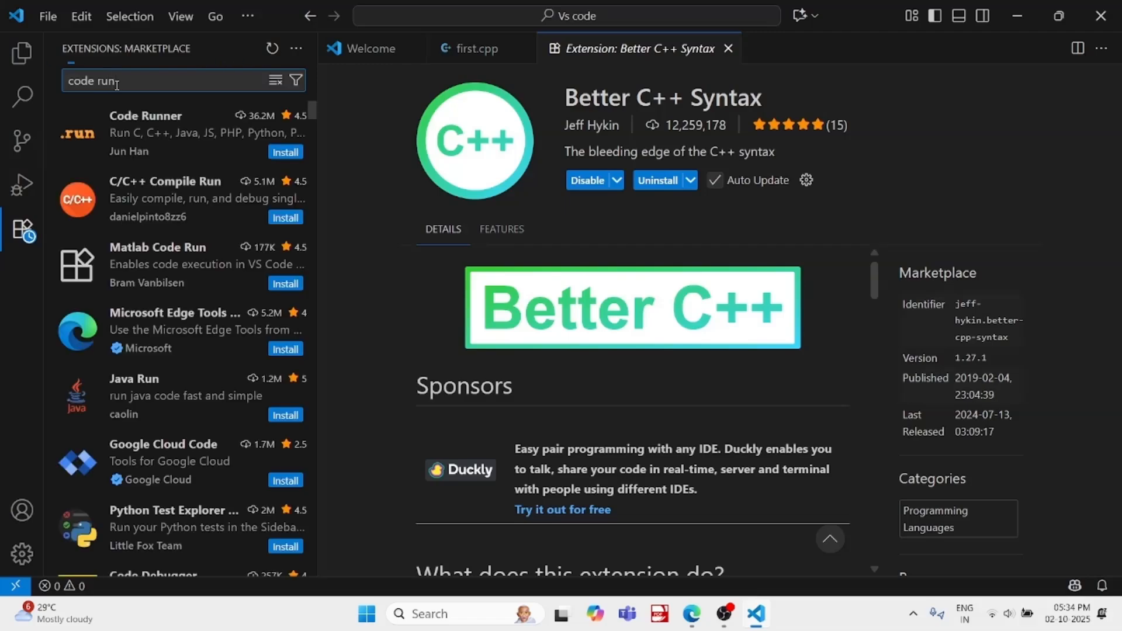
click(102, 127)
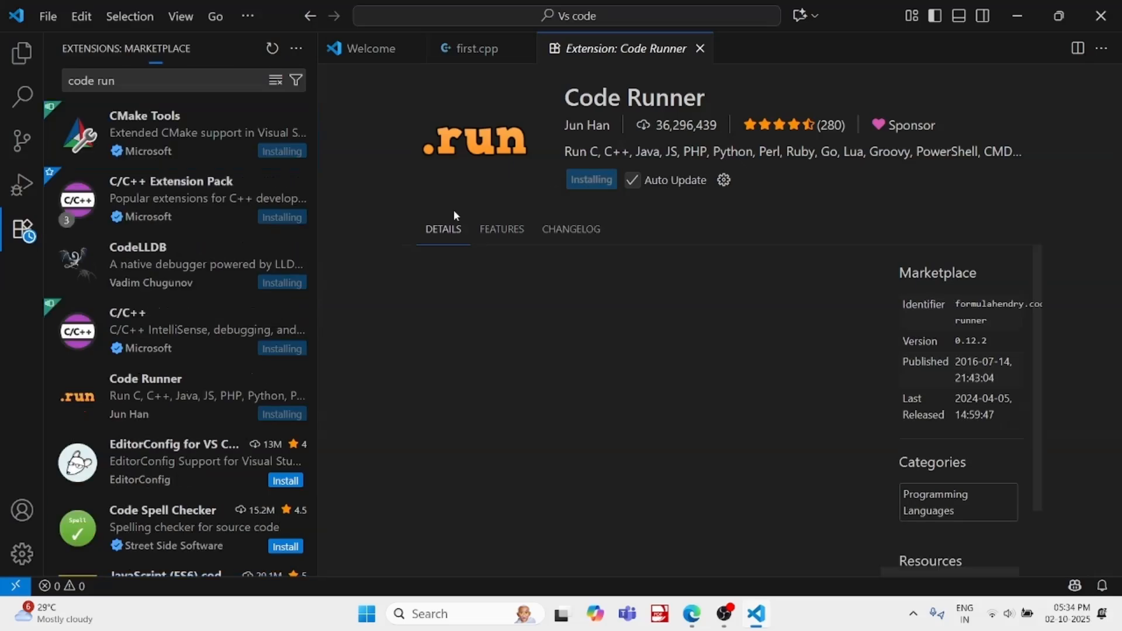
Check the installation state of the C++ extensions in the search results and hide the extensions view
mouse_move(165, 310)
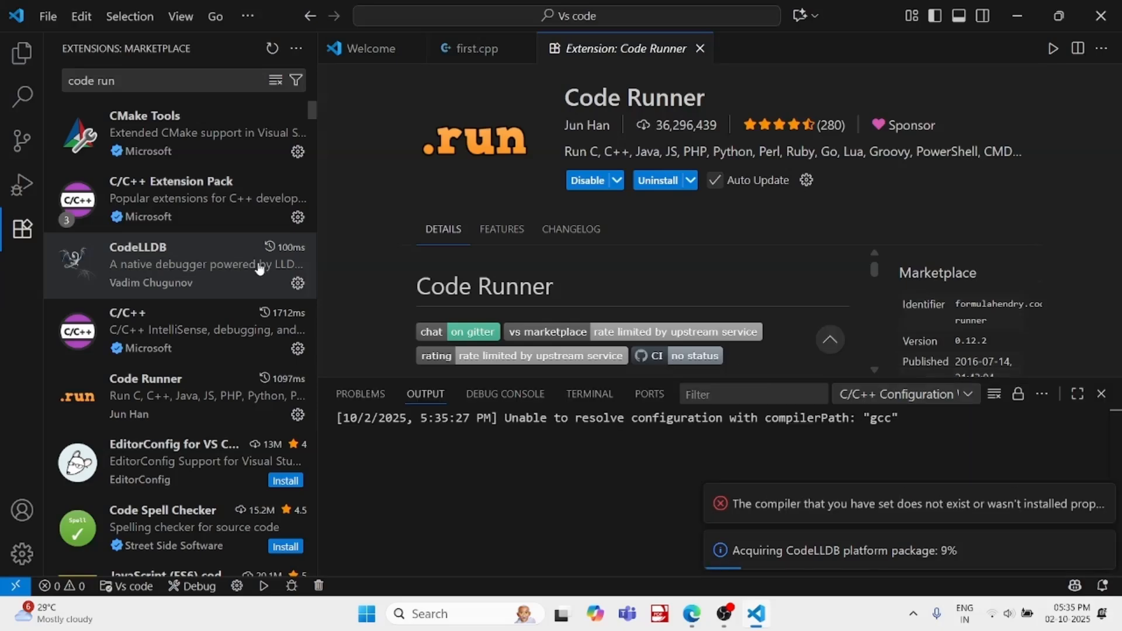
mouse_move(178, 280)
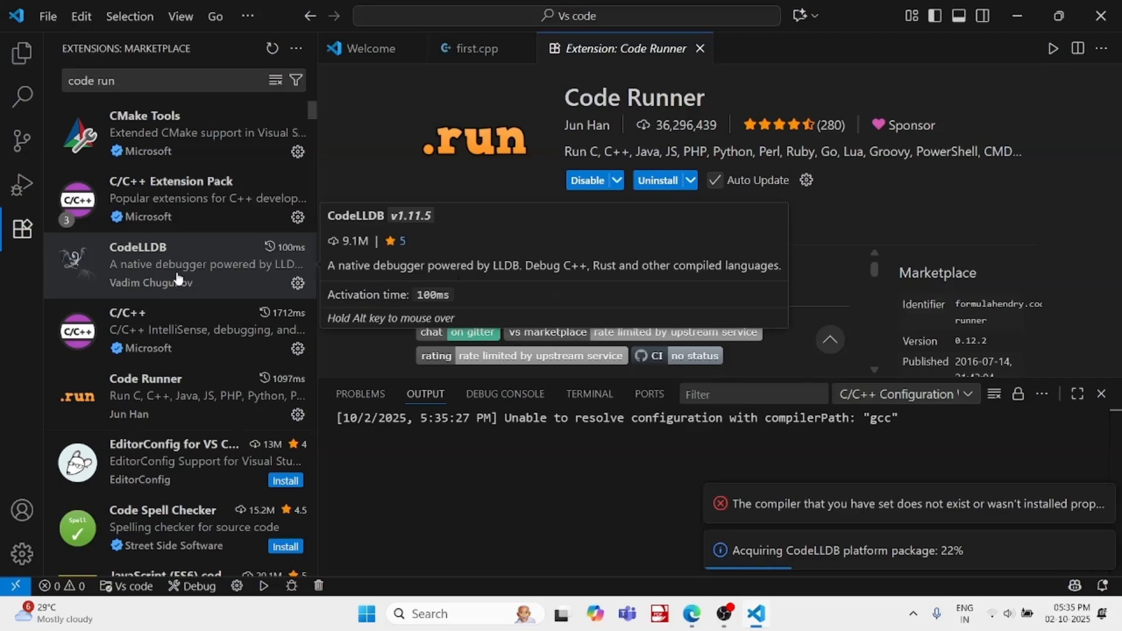
scroll(178, 279, down, 4)
scroll(178, 279, down, 2)
scroll(178, 279, up, 5)
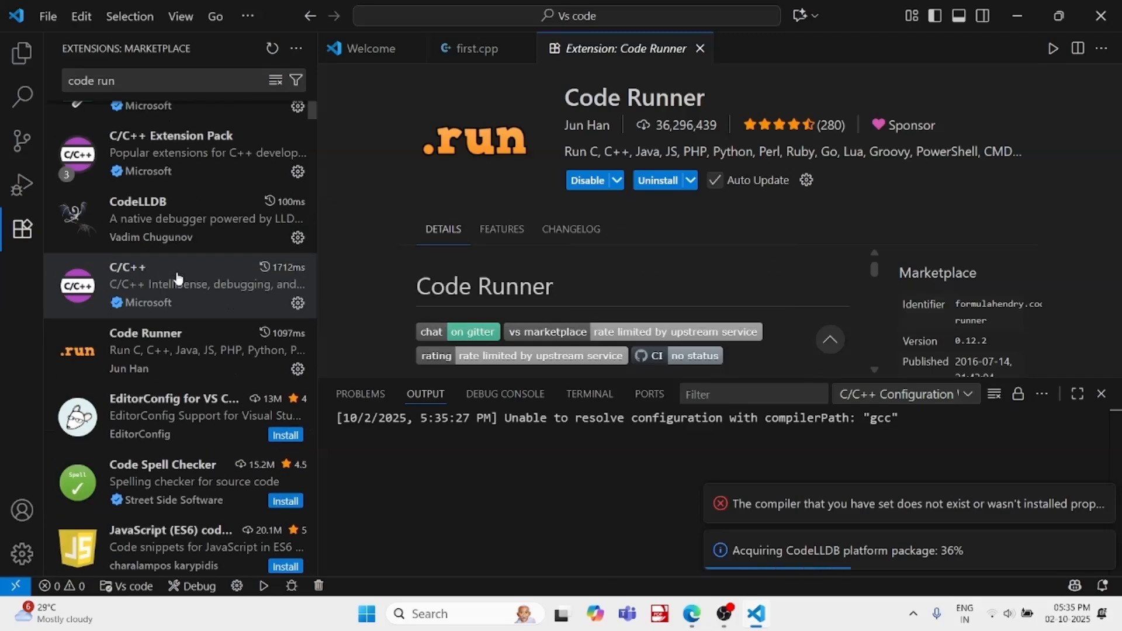
scroll(178, 280, up, 2)
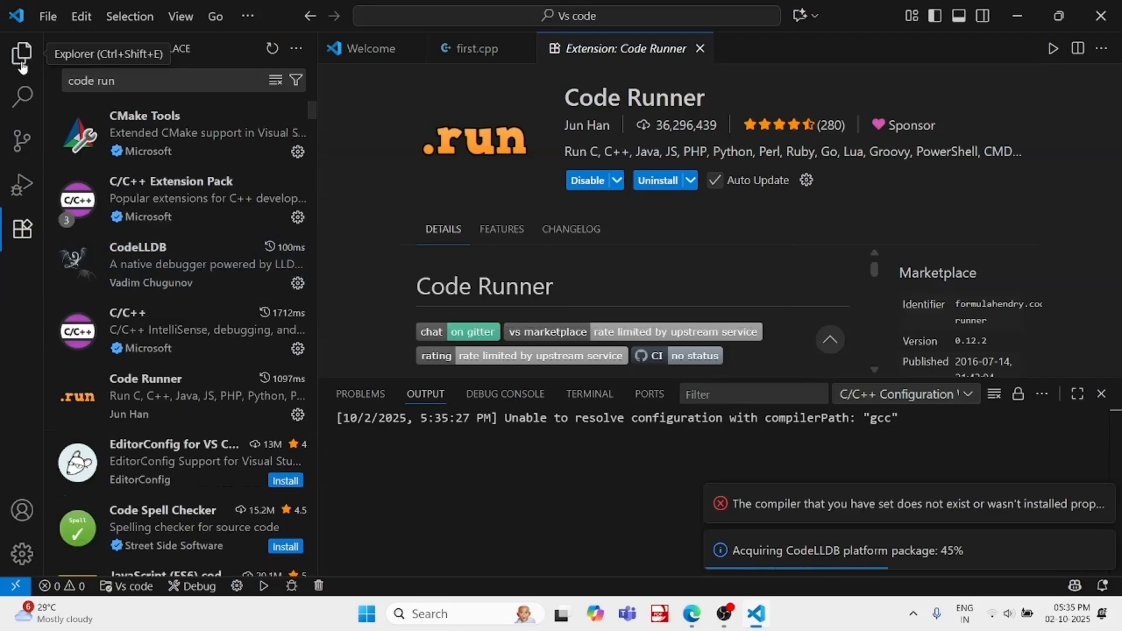
click(22, 229)
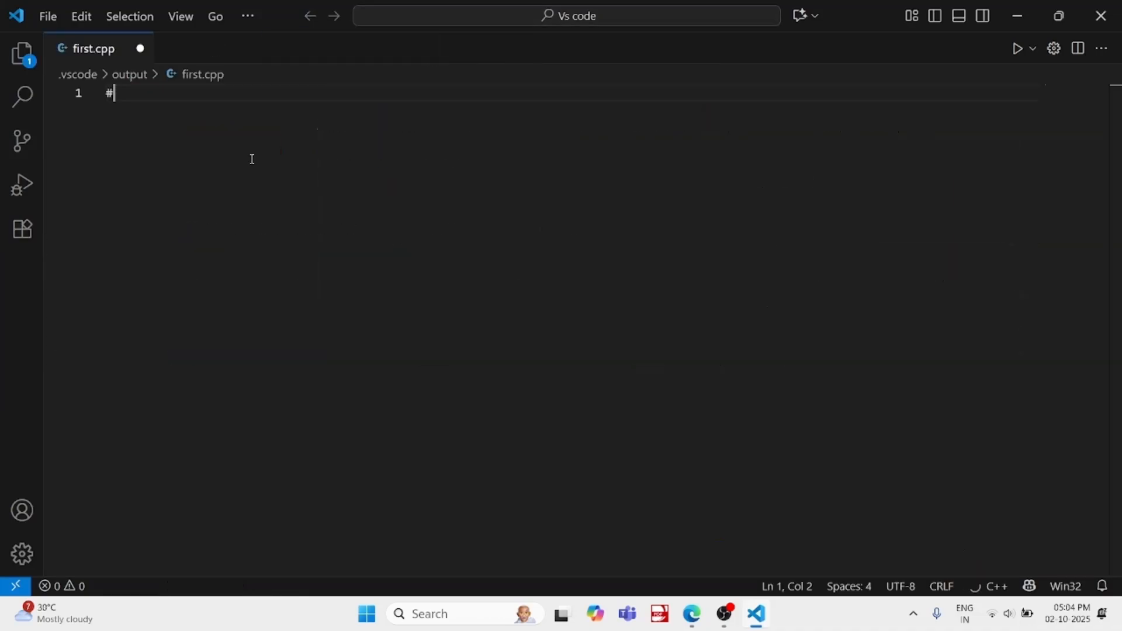
Write #include<iostream> as the first line of first.cpp
text(inc)
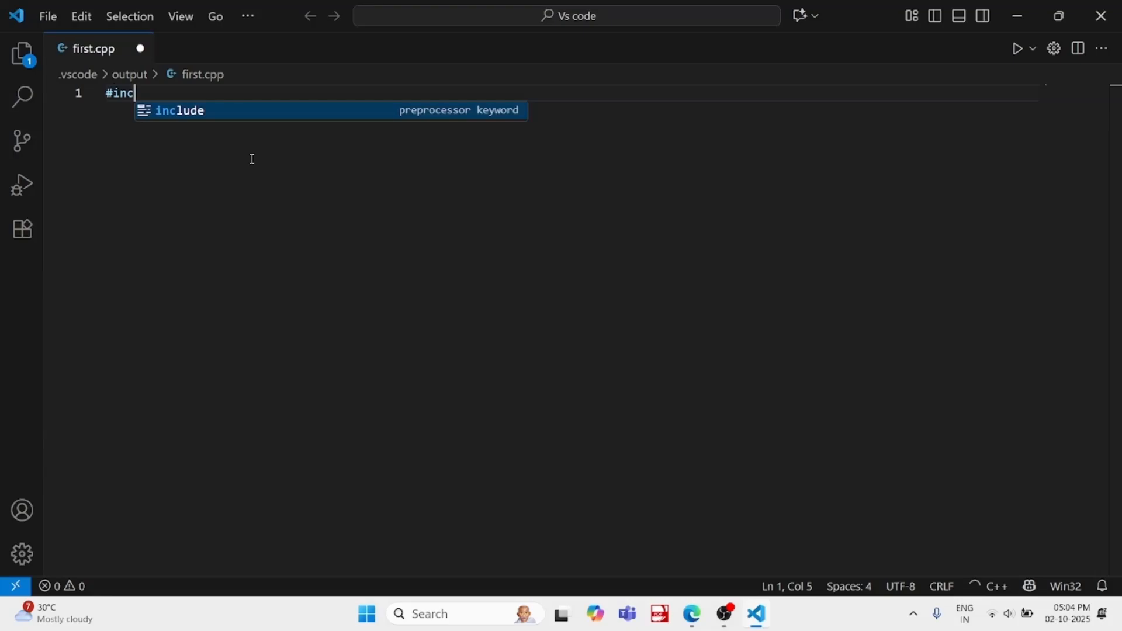
key(Return)
text(<)
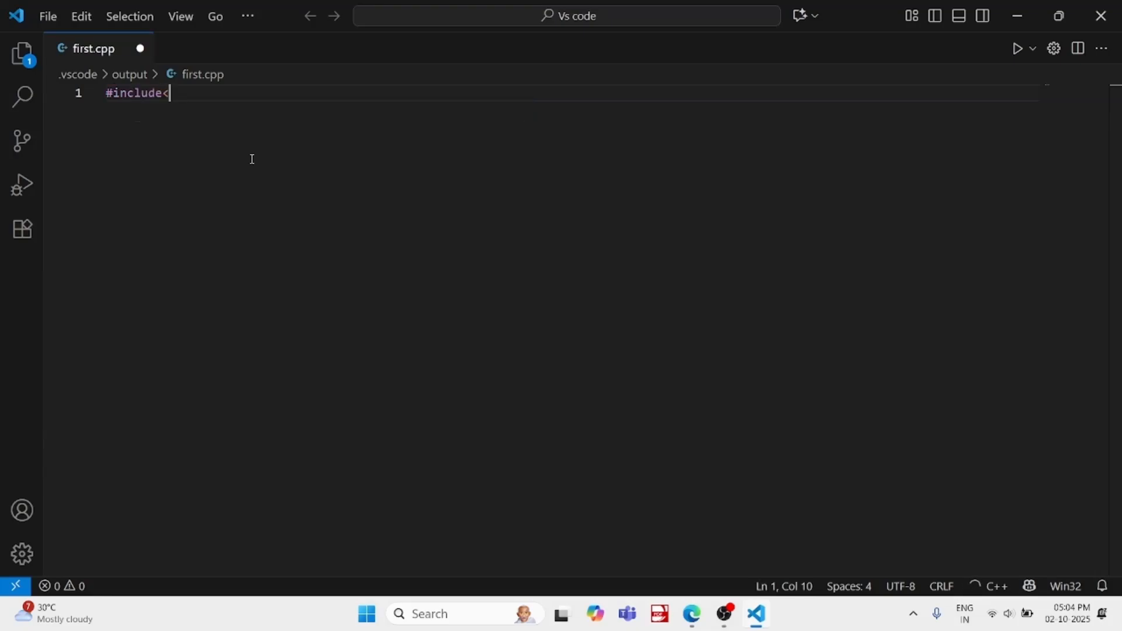
text(iostream>)
key(Return)
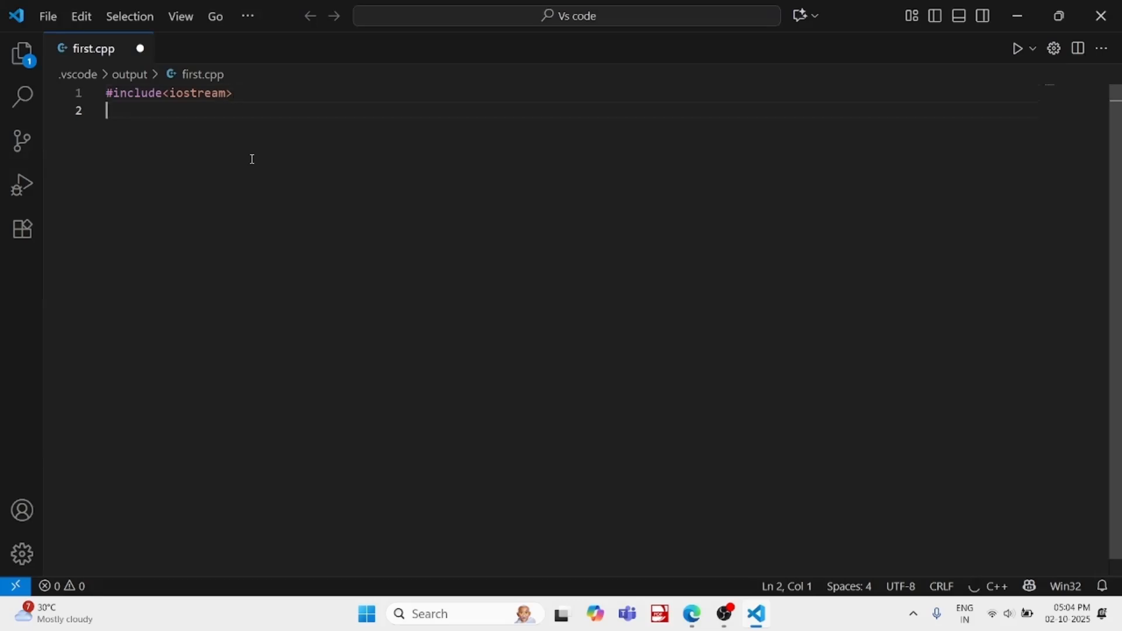
Add the line "using namespace std;" below the iostream include
text(using na)
key(Down)
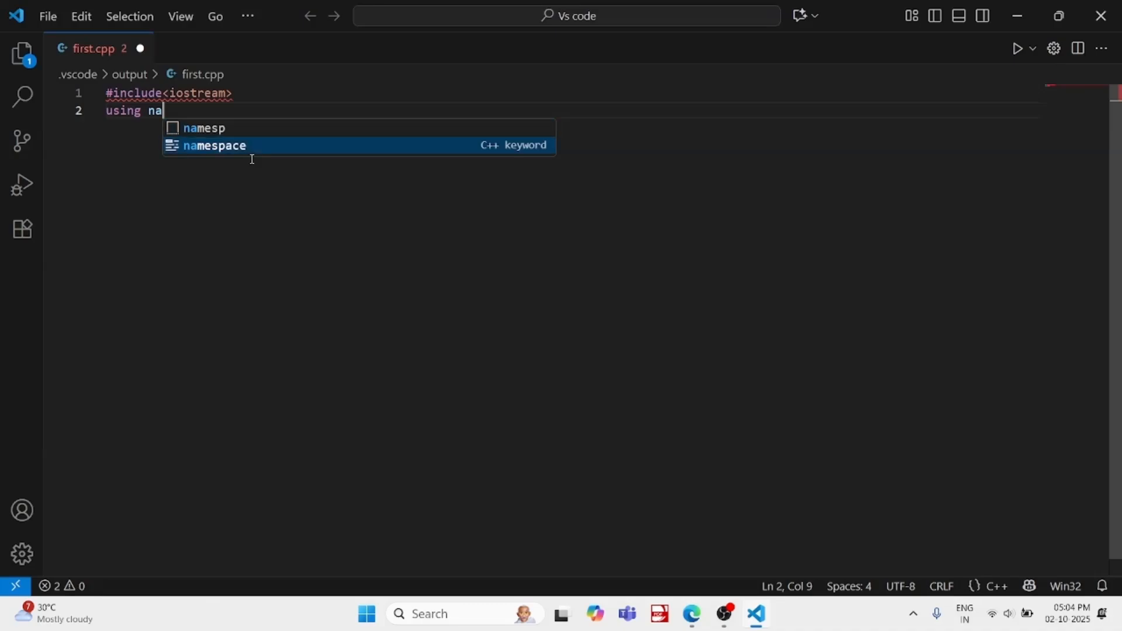
key(Return)
text(std)
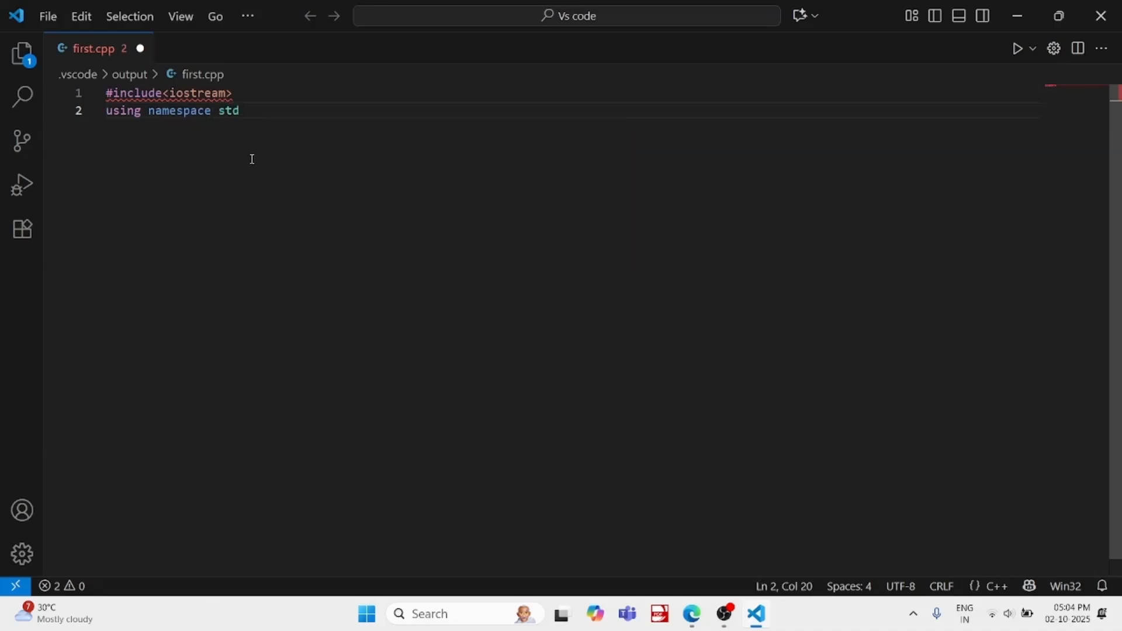
text(;)
key(Return)
Write an int main() function whose body is cout<<"Hello world";
text(int )
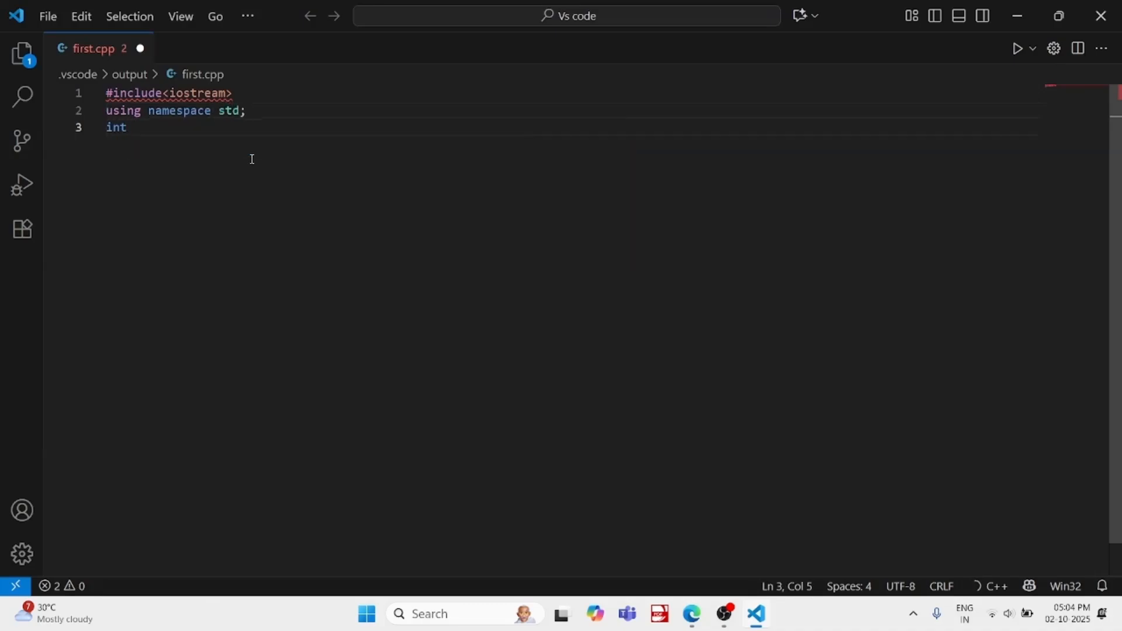
text(main()
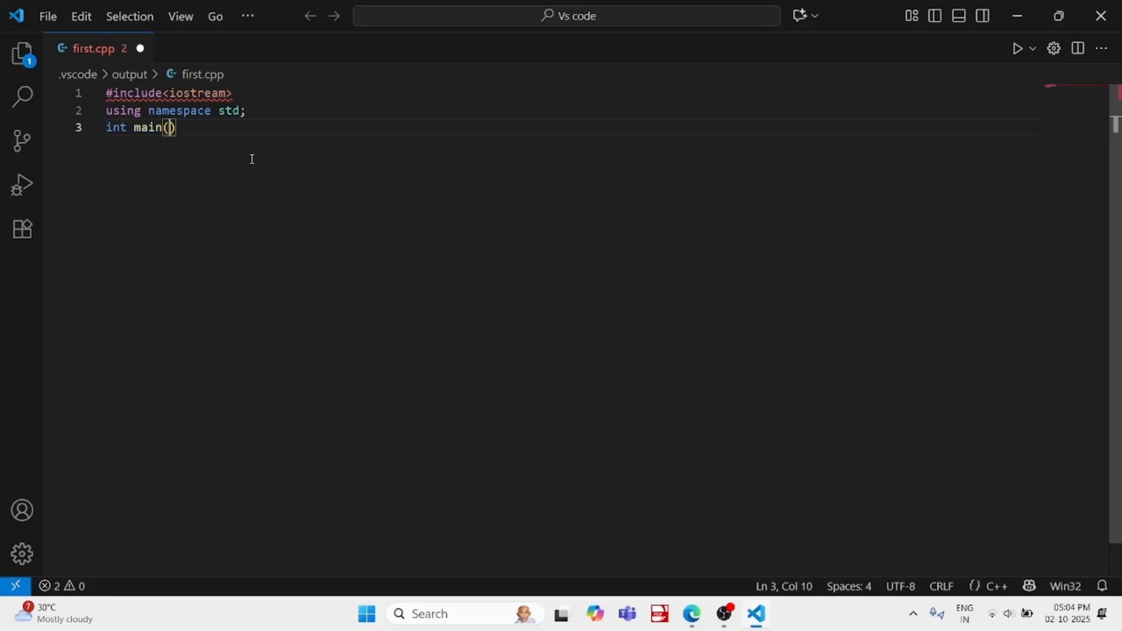
text(){)
key(Return)
text(cout<<)
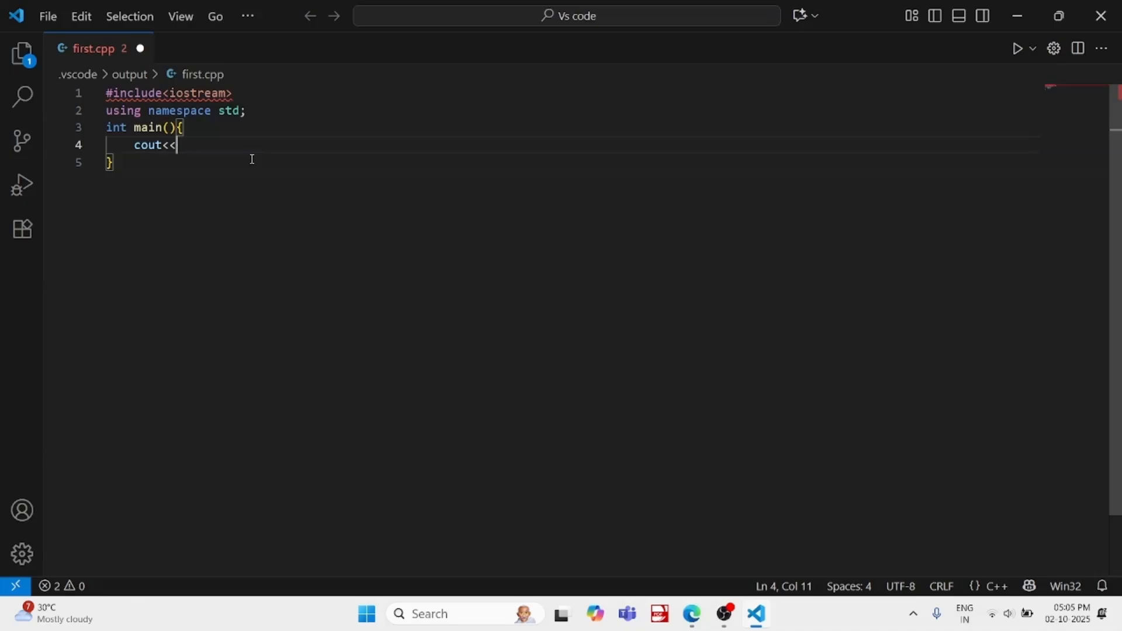
text("Hello world";)
Show the installed extensions and look through the list from Better C++ Syntax to Code Runner
mouse_move(193, 94)
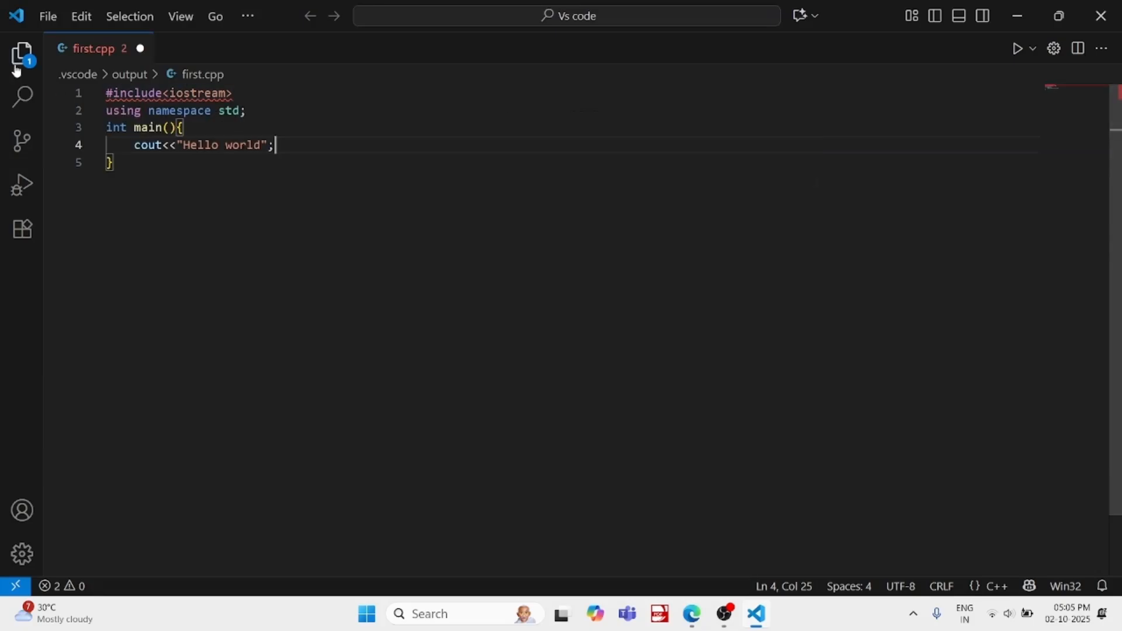
click(20, 234)
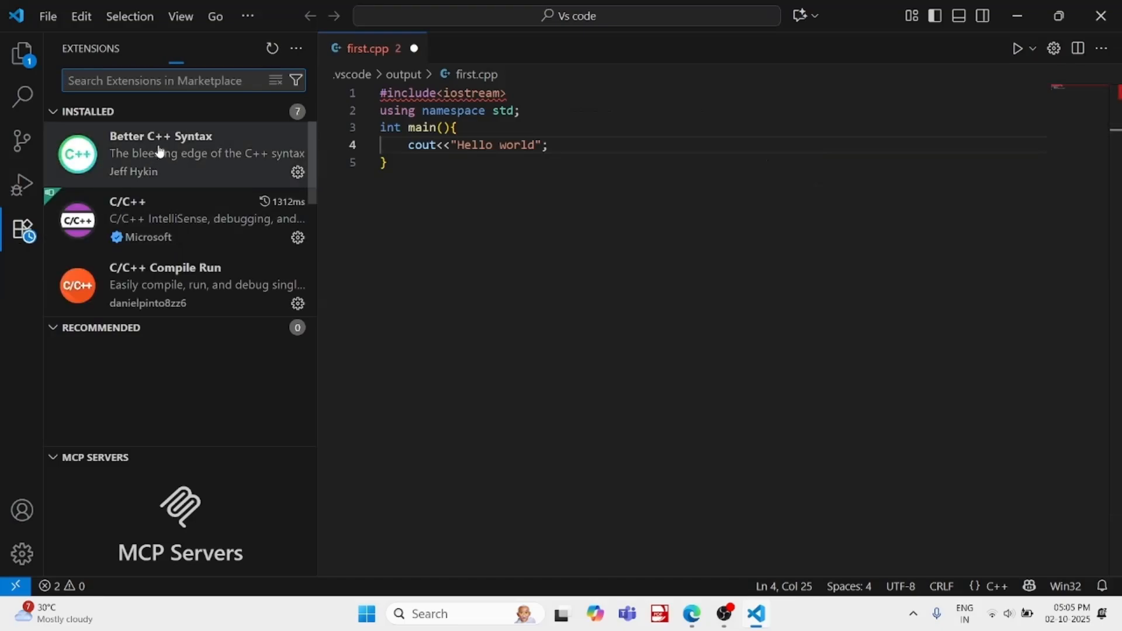
scroll(176, 181, down, 2)
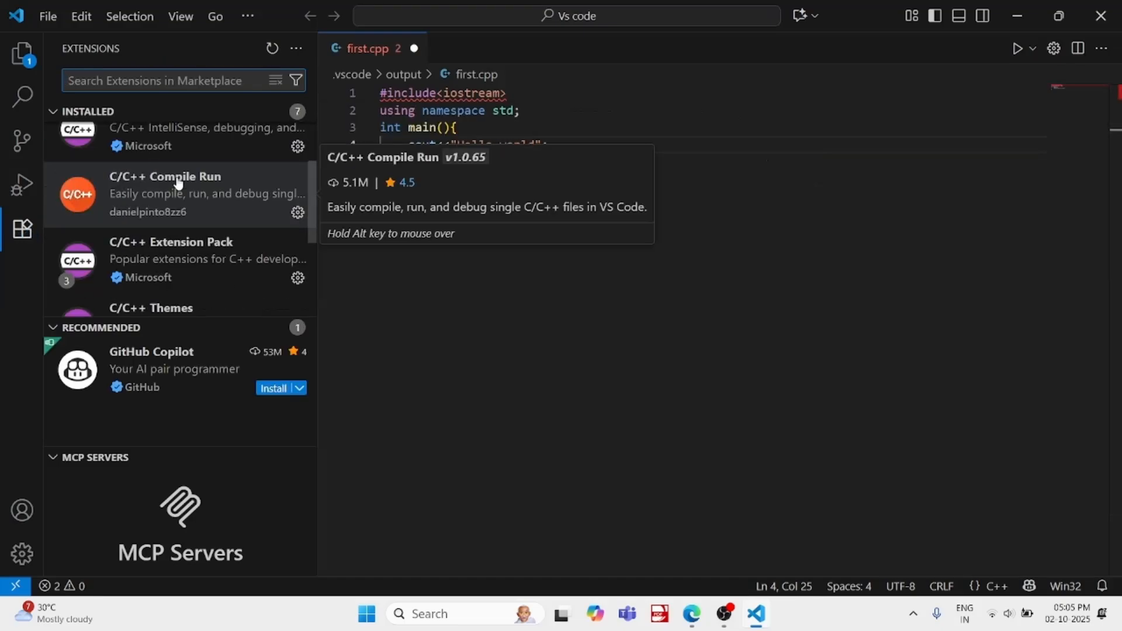
scroll(178, 184, down, 4)
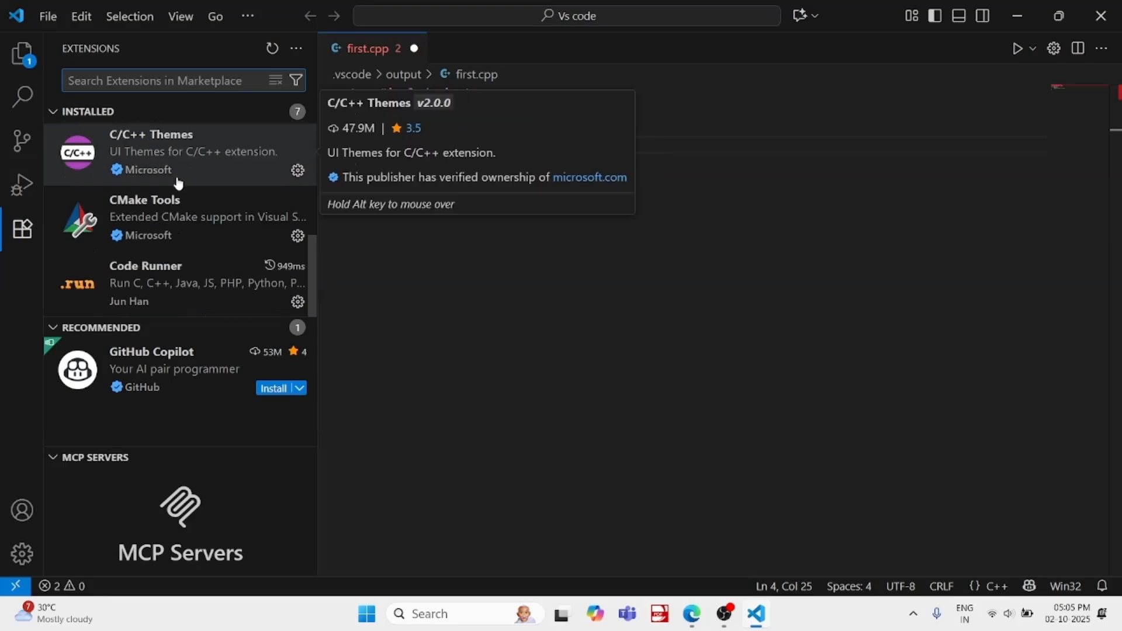
scroll(179, 184, up, 5)
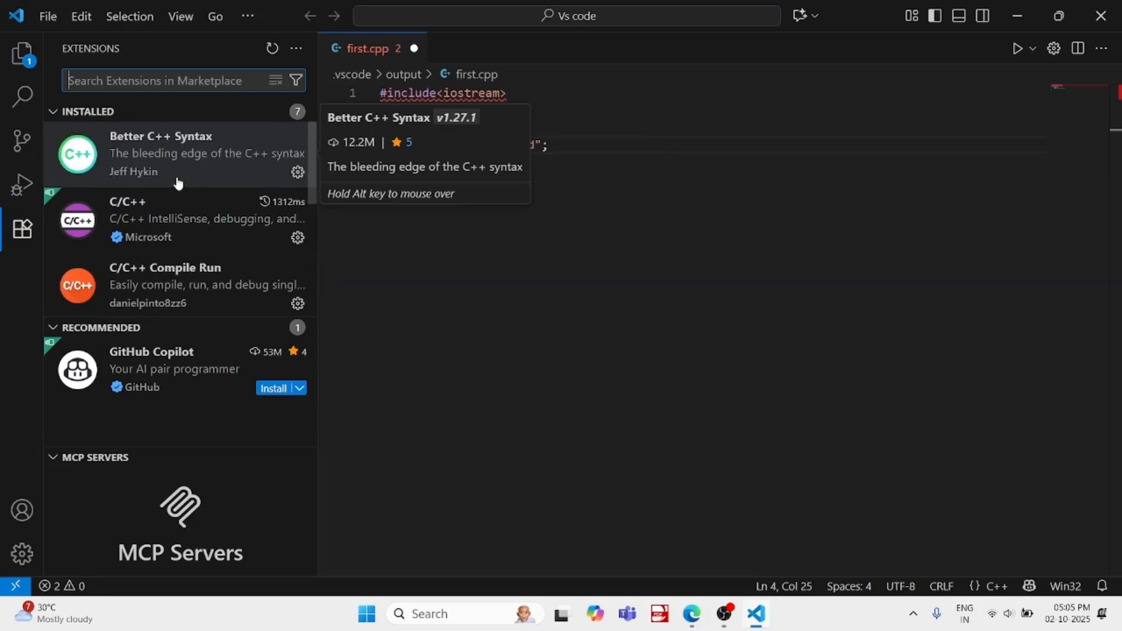
scroll(178, 184, down, 4)
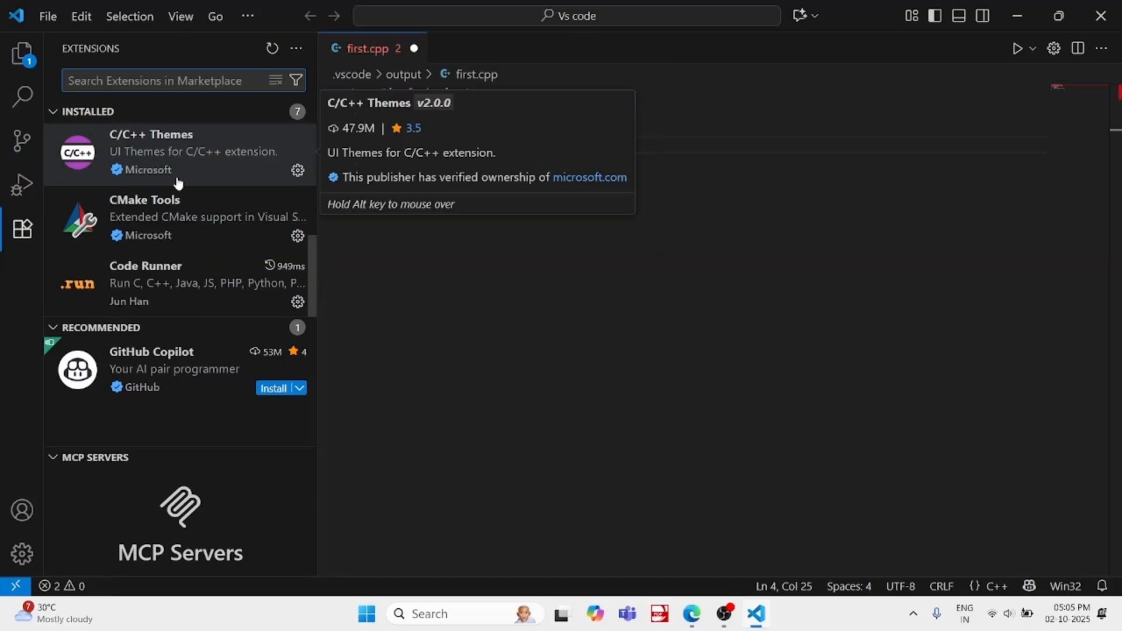
scroll(178, 184, up, 4)
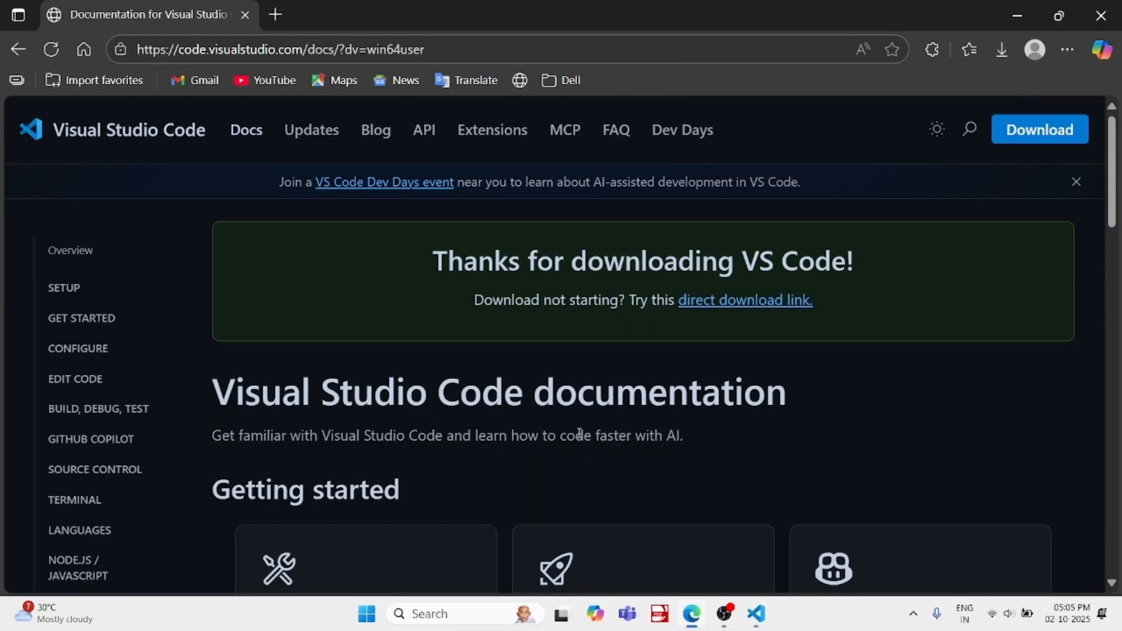
Switch to Microsoft Edge and look through the Visual Studio Code documentation page
scroll(579, 433, down, 5)
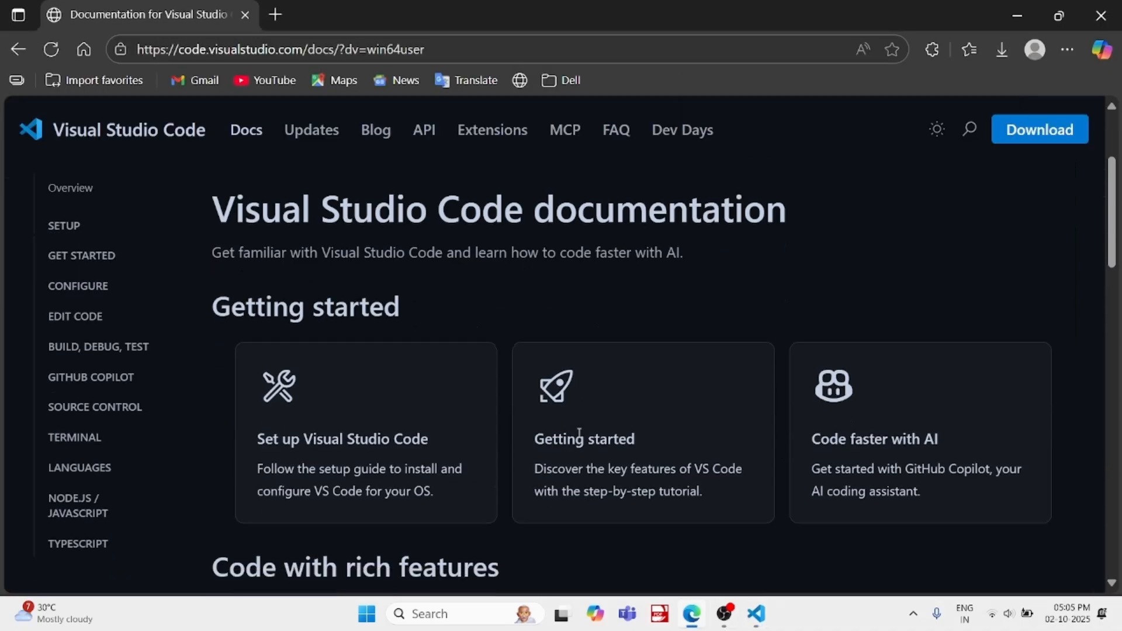
scroll(579, 435, down, 3)
scroll(579, 438, down, 8)
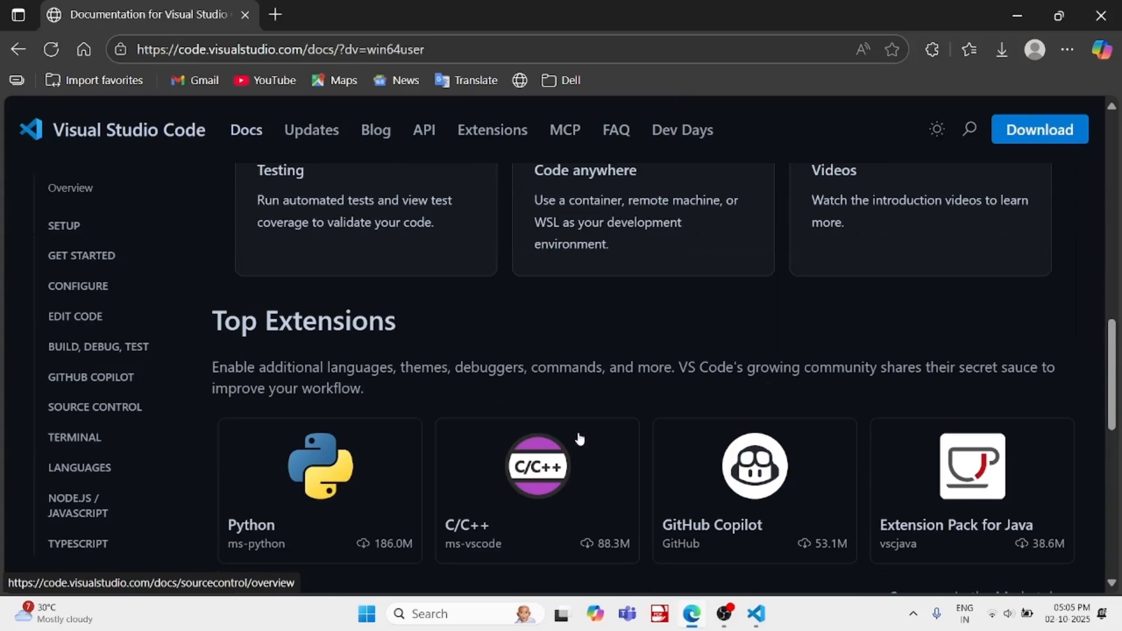
scroll(579, 437, down, 3)
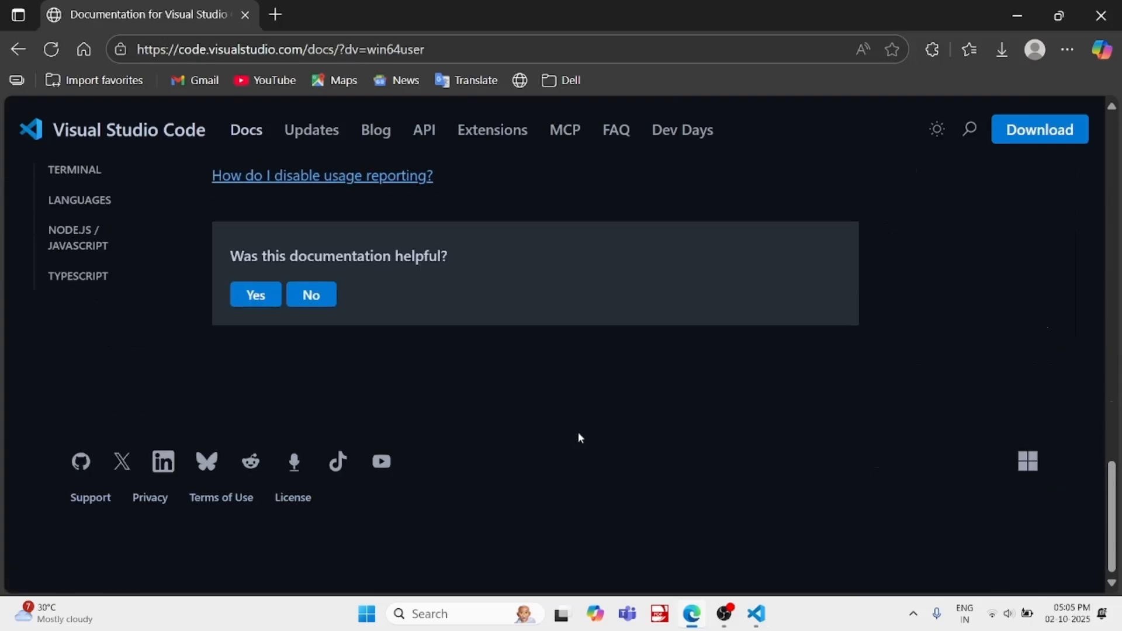
scroll(578, 437, up, 10)
scroll(579, 437, up, 6)
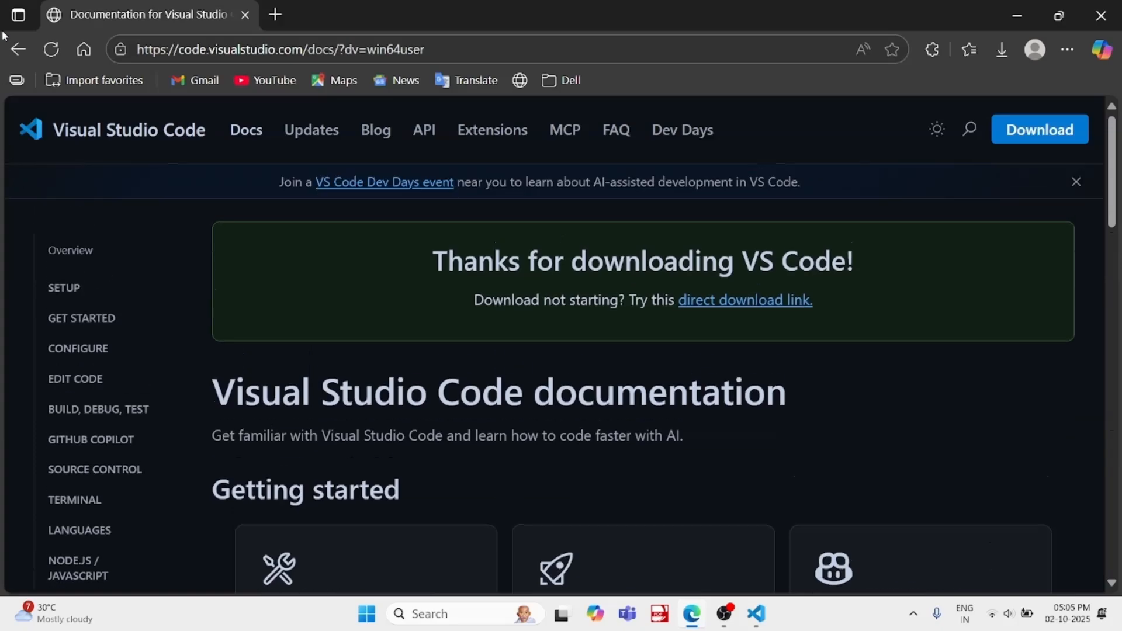
Return past the Visual Studio Code download page to the Google results for vs code download
click(18, 51)
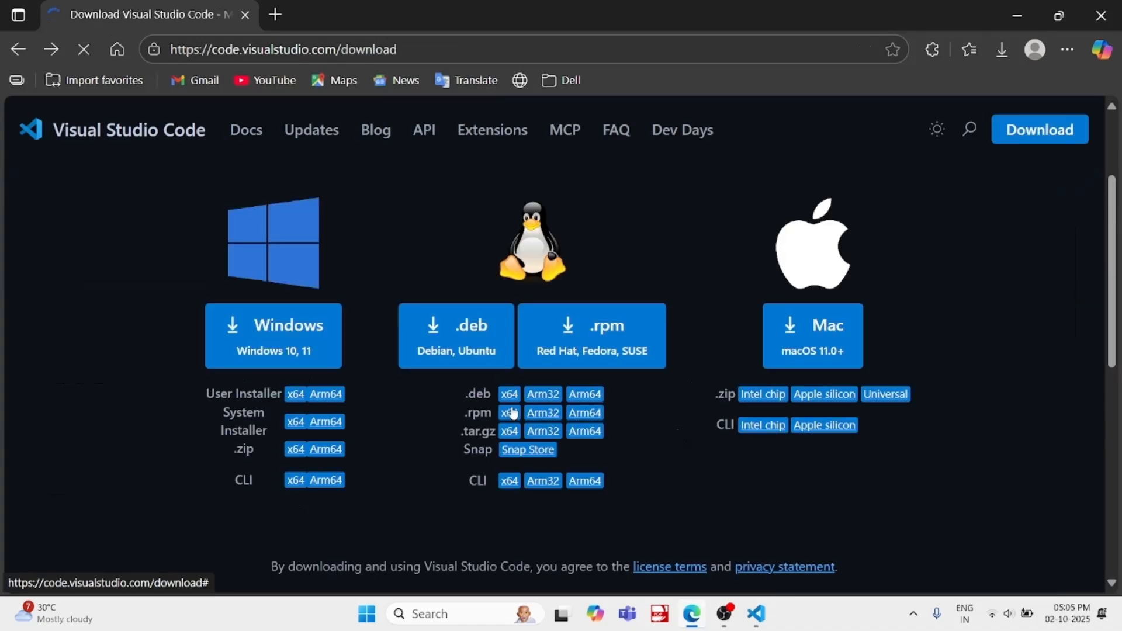
scroll(512, 409, down, 6)
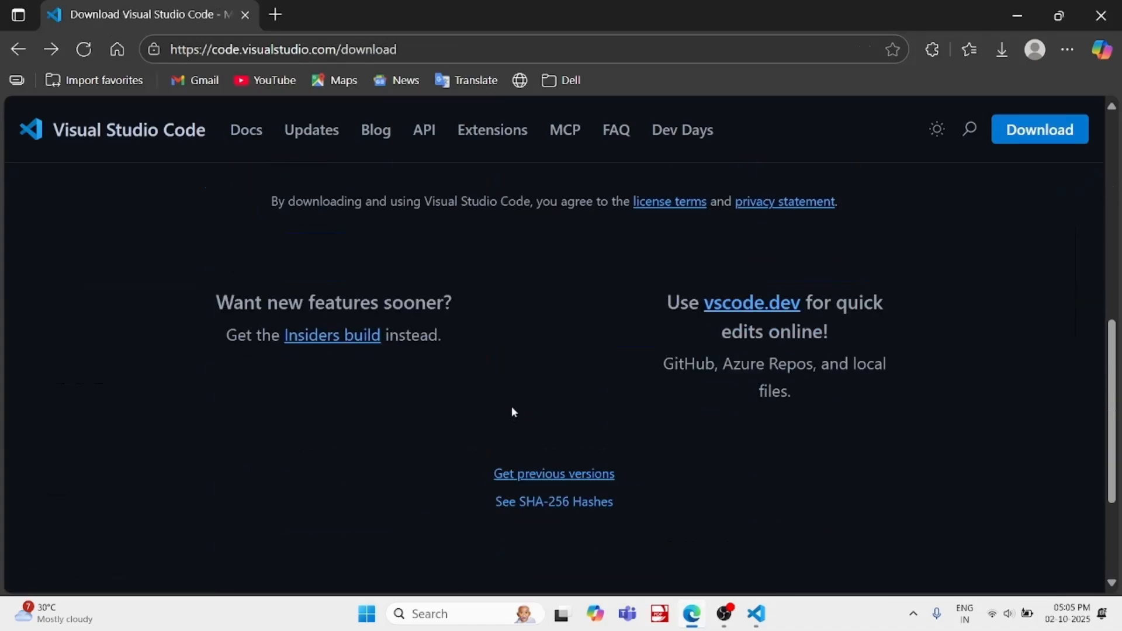
scroll(512, 408, up, 6)
scroll(512, 412, up, 3)
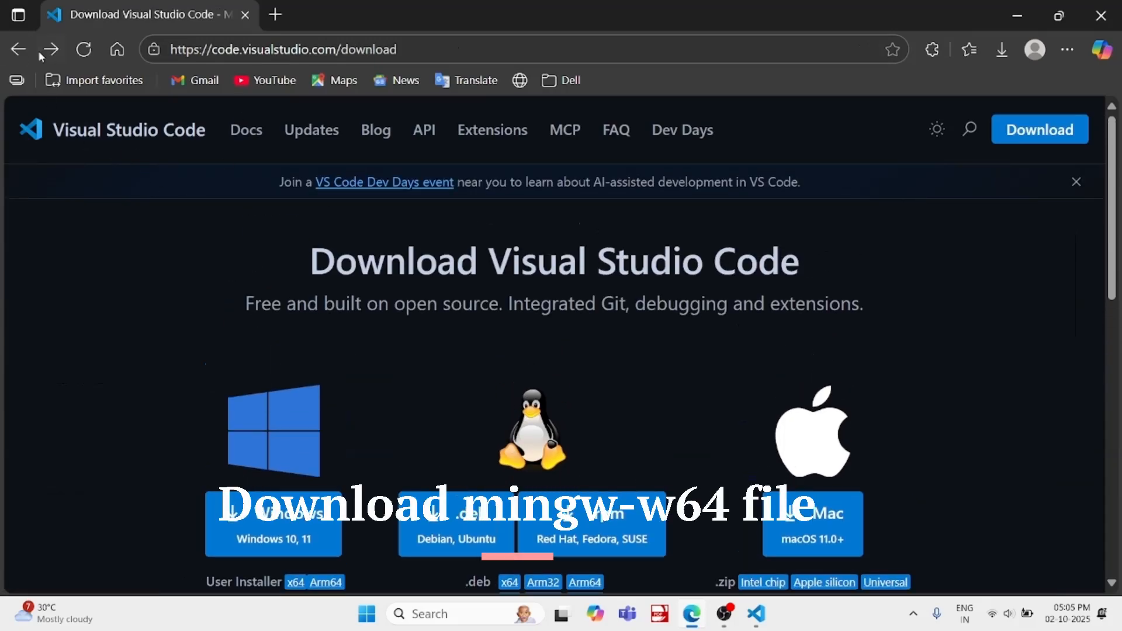
click(9, 49)
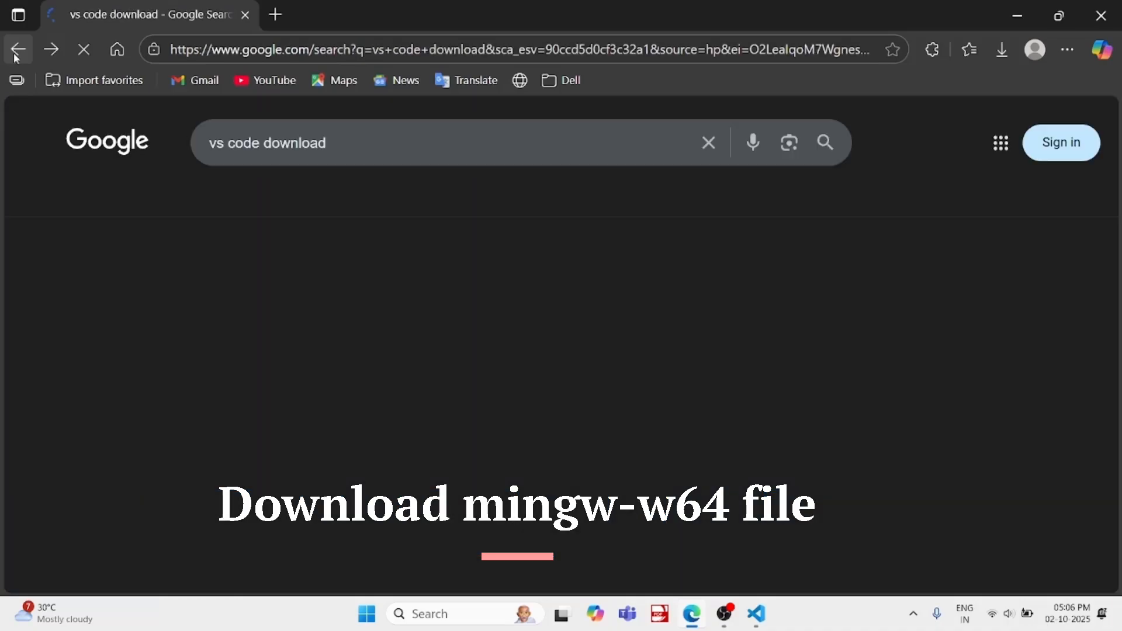
Replace the Google query and search for mingw-w64
click(344, 147)
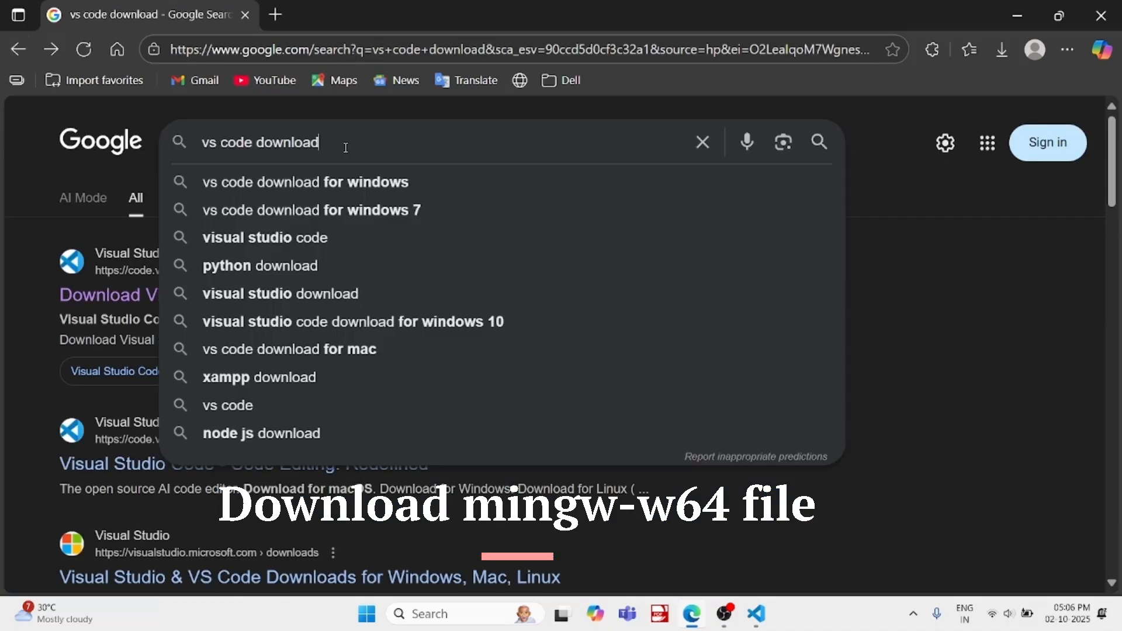
key(BackSpace)
key(BackSpace)
key(BackSpace)
key(BackSpace)
key(BackSpace)
key(BackSpace)
key(BackSpace)
key(BackSpace)
key(BackSpace)
key(BackSpace)
key(BackSpace)
key(BackSpace)
key(BackSpace)
key(BackSpace)
key(BackSpace)
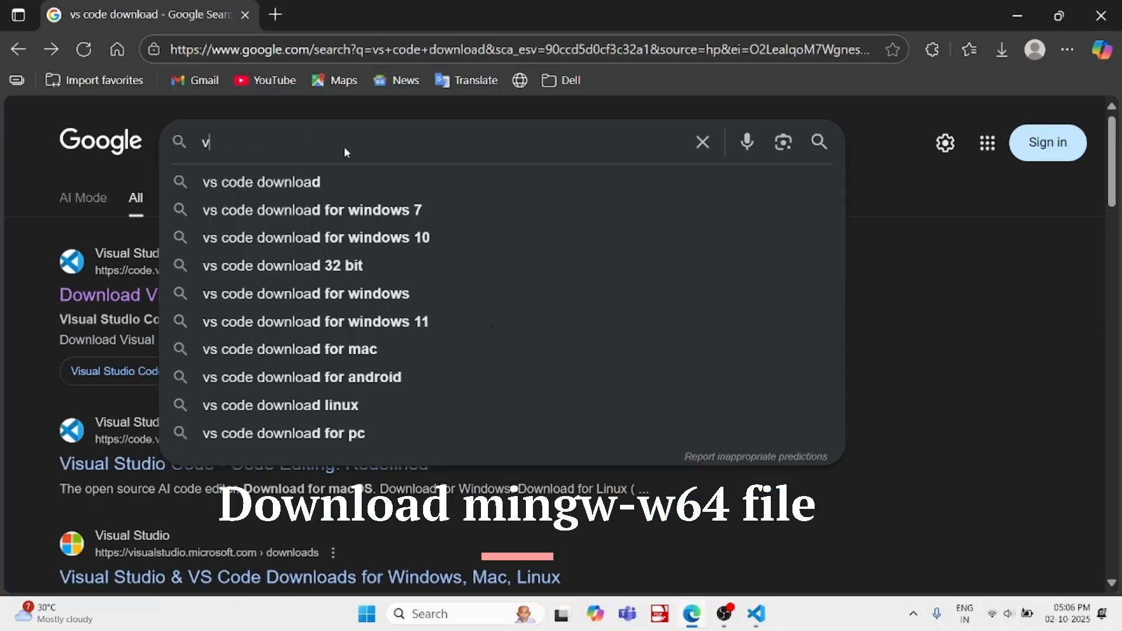
text(ming)
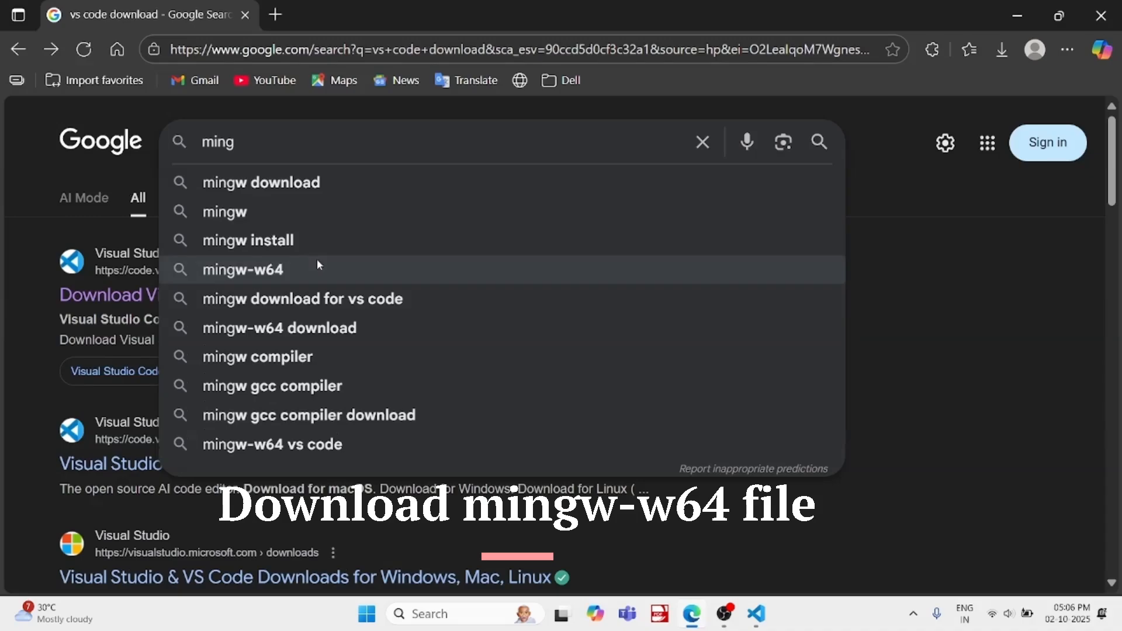
key(Return)
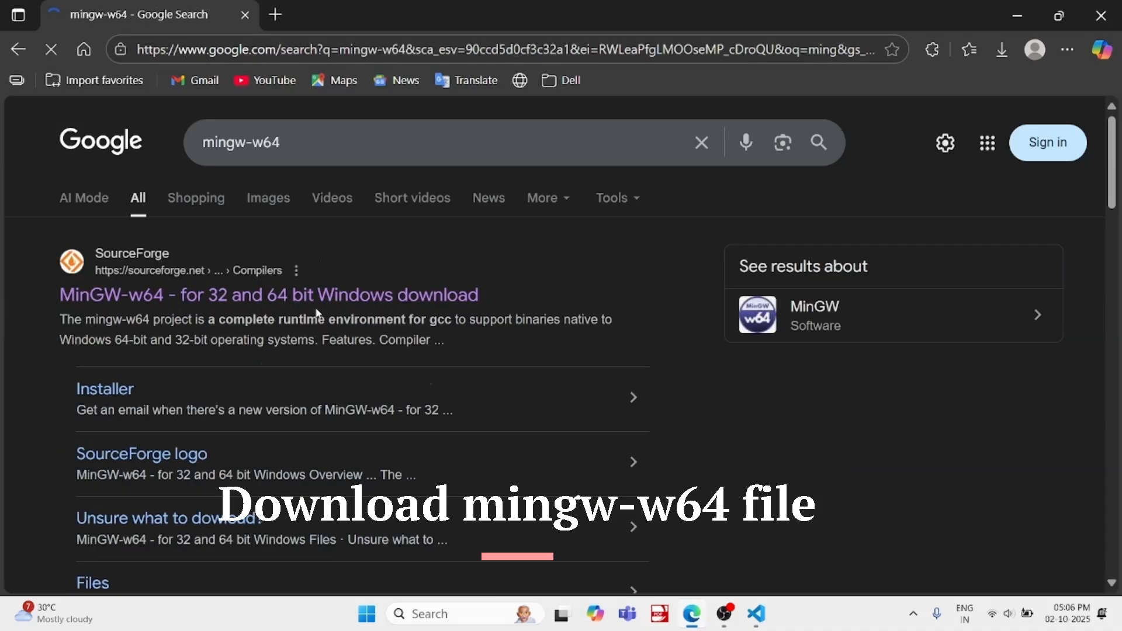
Open the Visual Studio Code search result "Using GCC with MinGW"
scroll(317, 310, down, 1)
scroll(316, 308, down, 8)
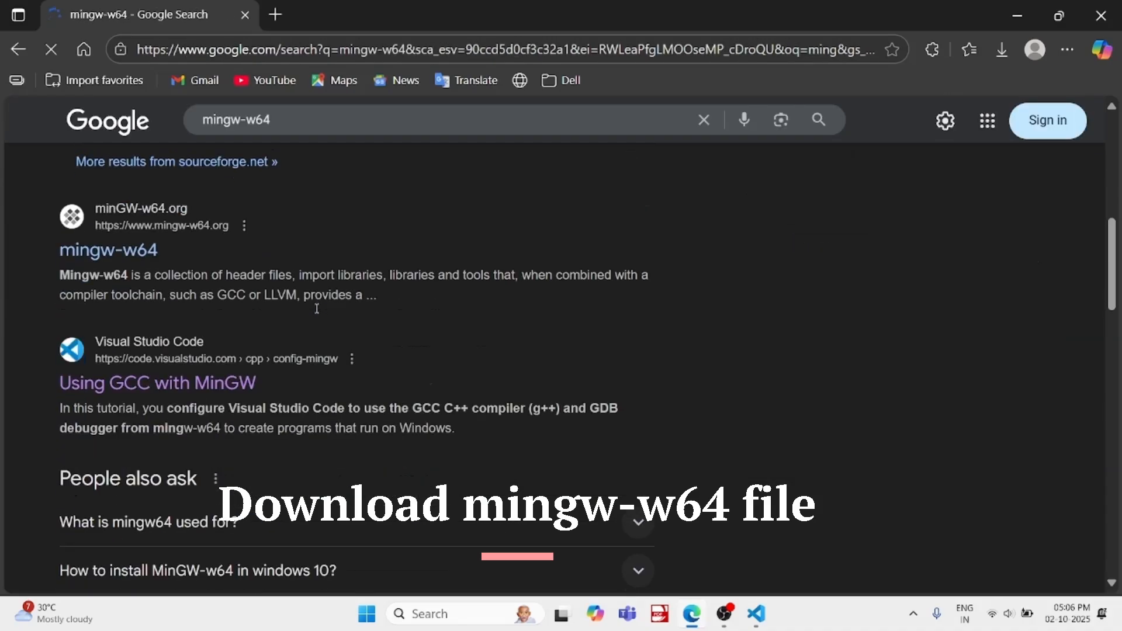
click(226, 390)
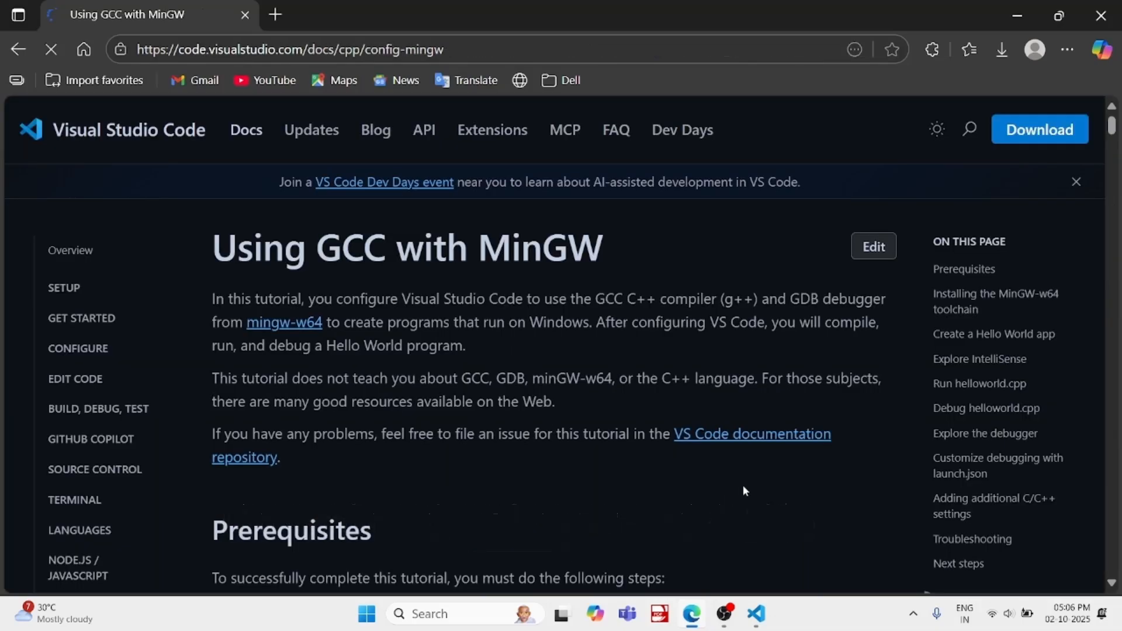
Open the MSYS2 site linked under "Installing the MinGW-w64 toolchain" and download msys2-x86_64-20250830.exe
scroll(701, 380, down, 3)
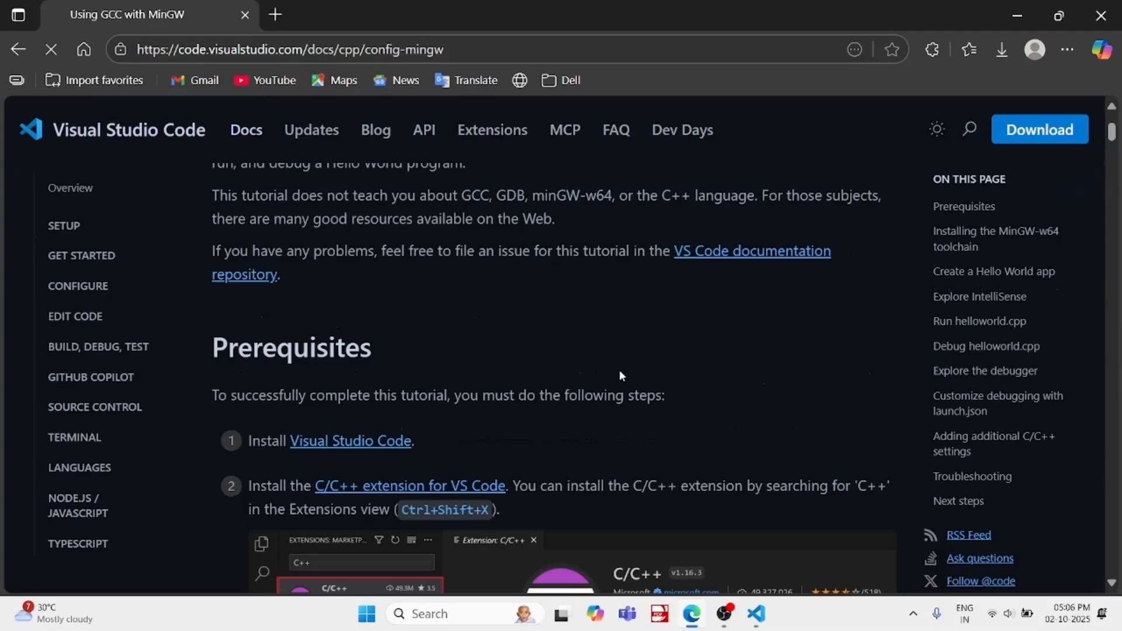
scroll(619, 373, down, 3)
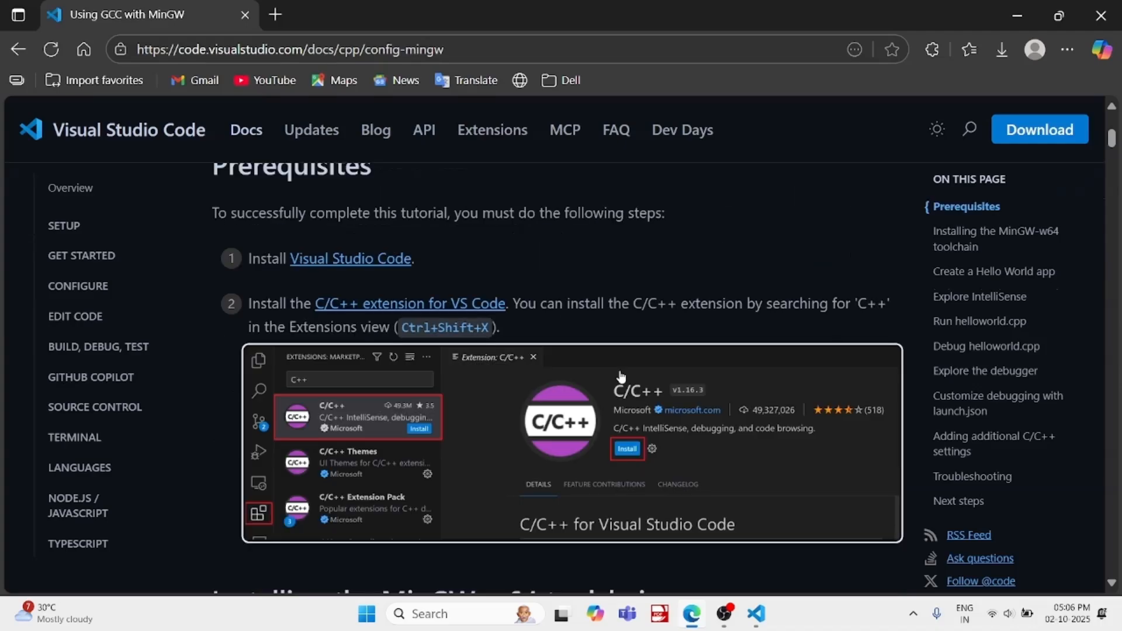
scroll(621, 375, down, 11)
scroll(621, 376, up, 3)
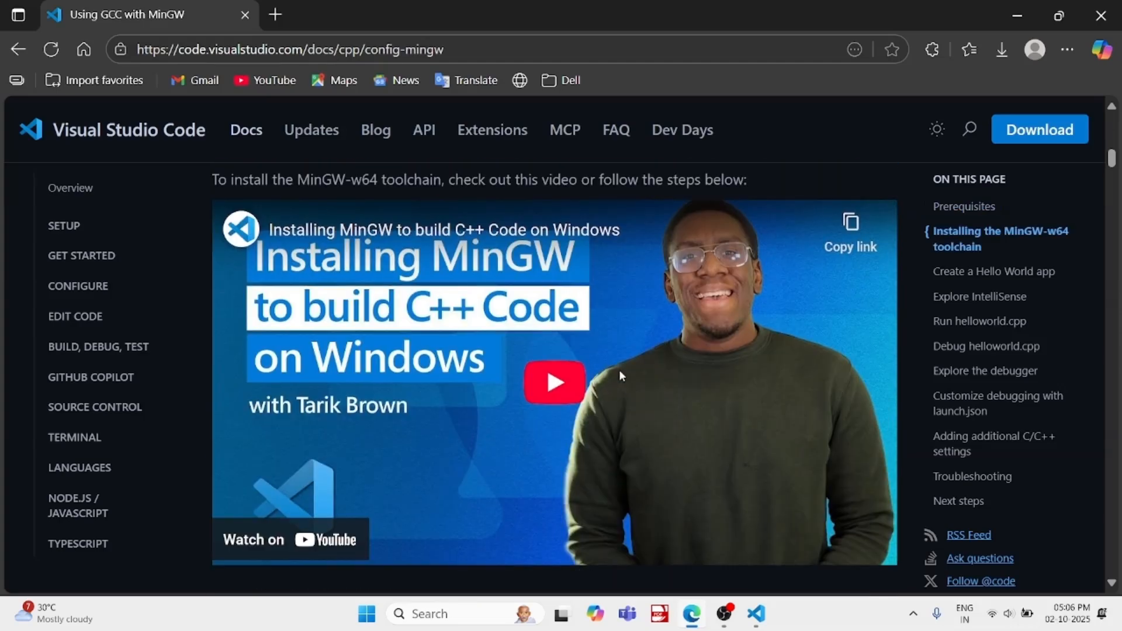
scroll(619, 374, up, 1)
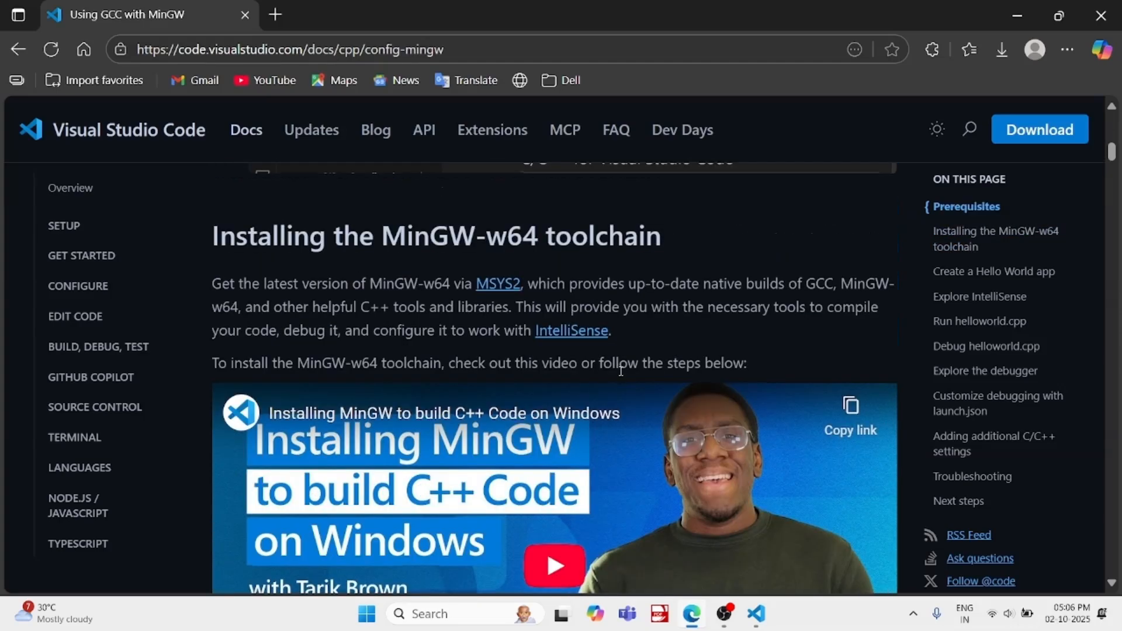
click(489, 289)
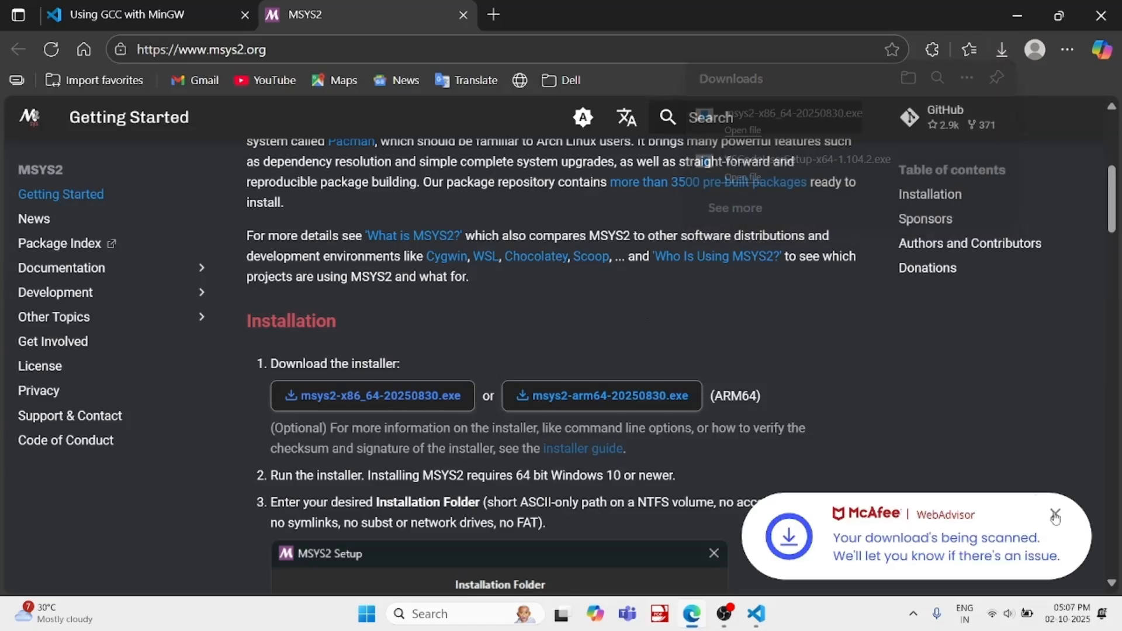
Dismiss the McAfee download notice and run the downloaded msys2-x86_64-20250830.exe installer
click(1054, 513)
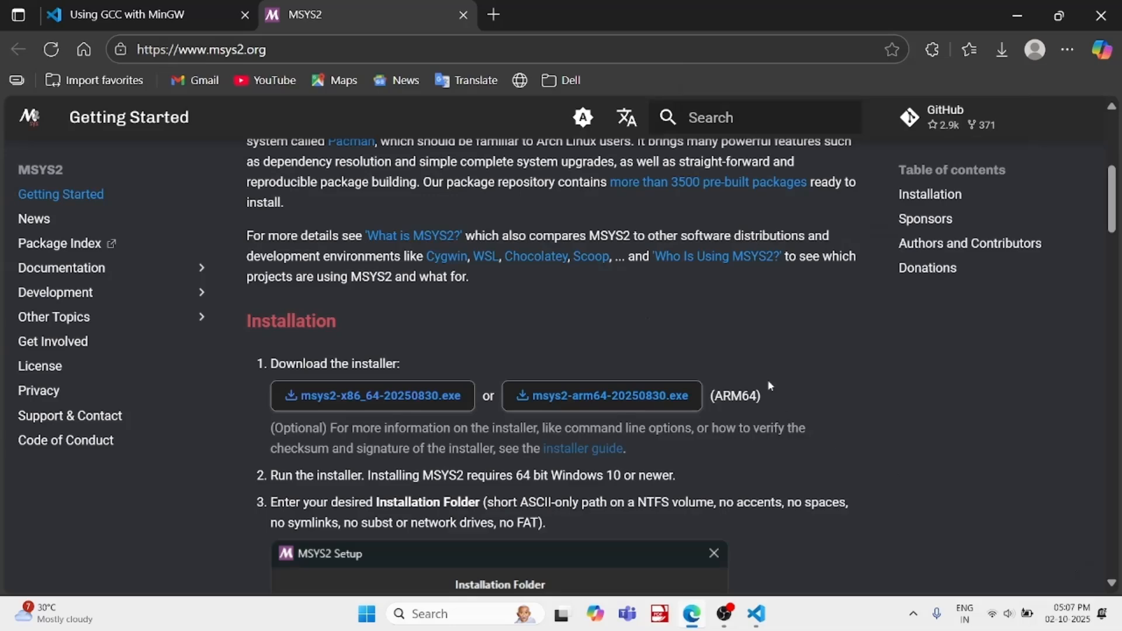
click(1001, 49)
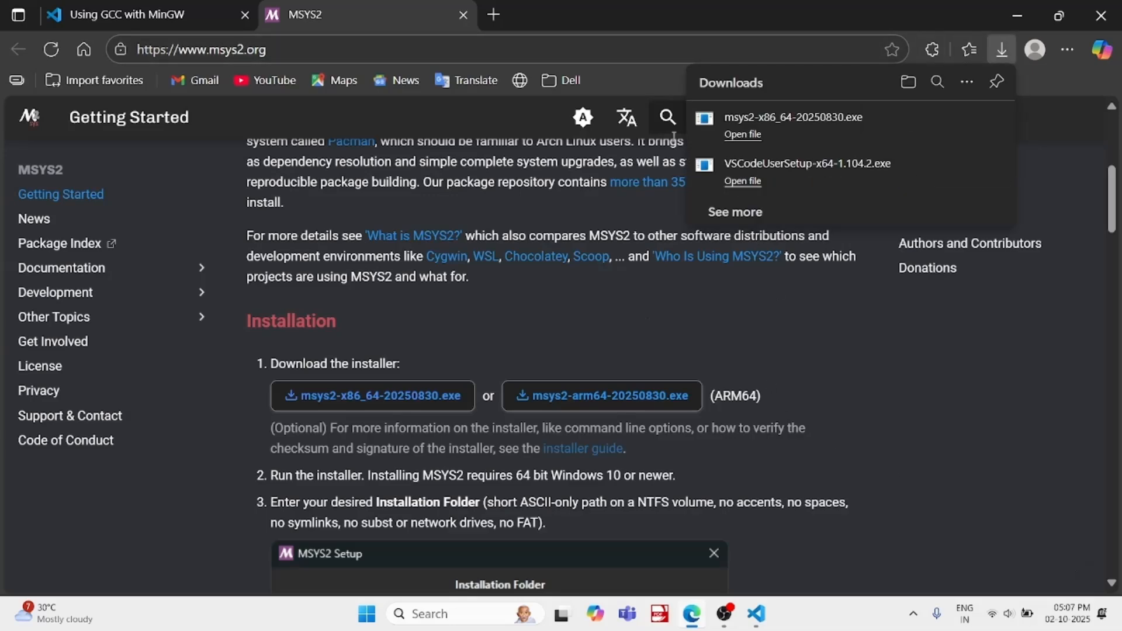
click(742, 134)
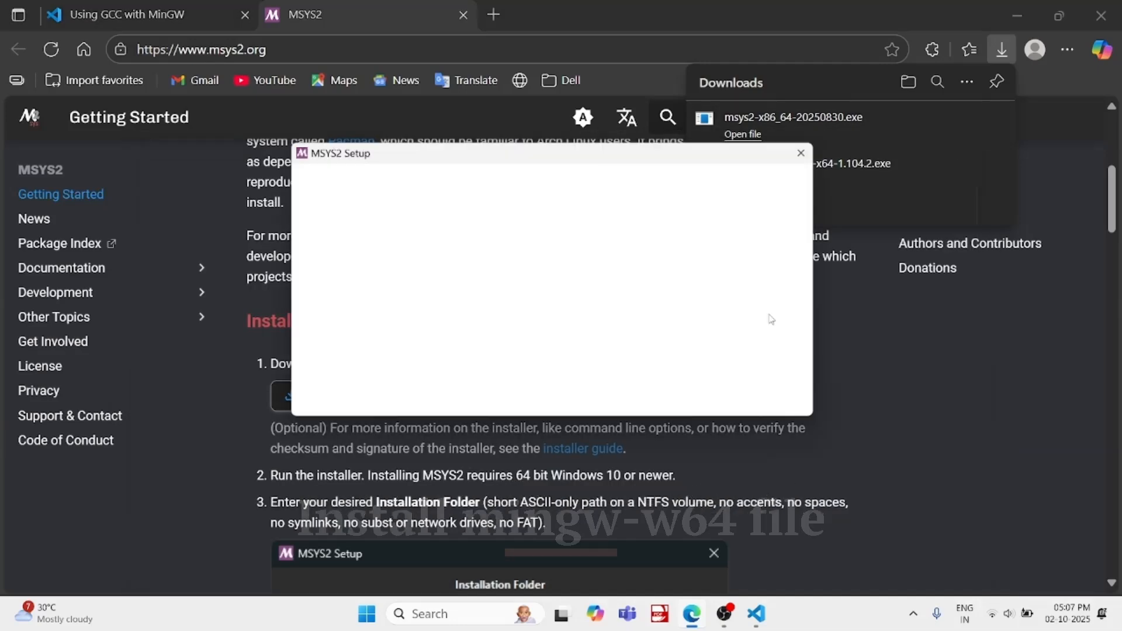
Install MSYS2 in C:\msys64 with MSYS2 as the Start Menu folder
click(730, 405)
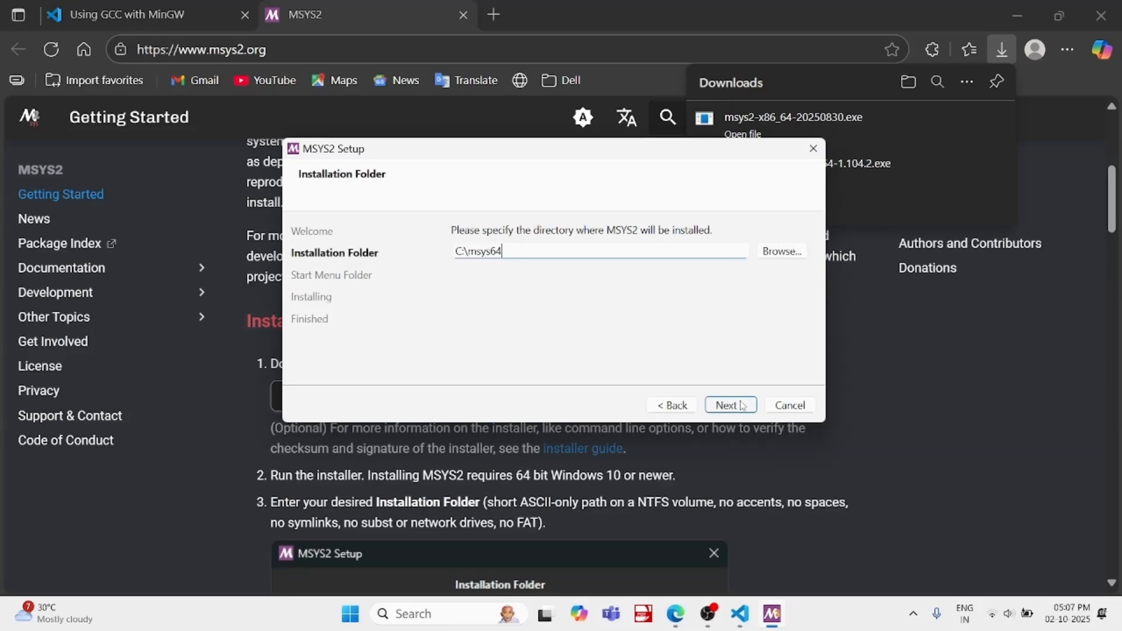
click(730, 404)
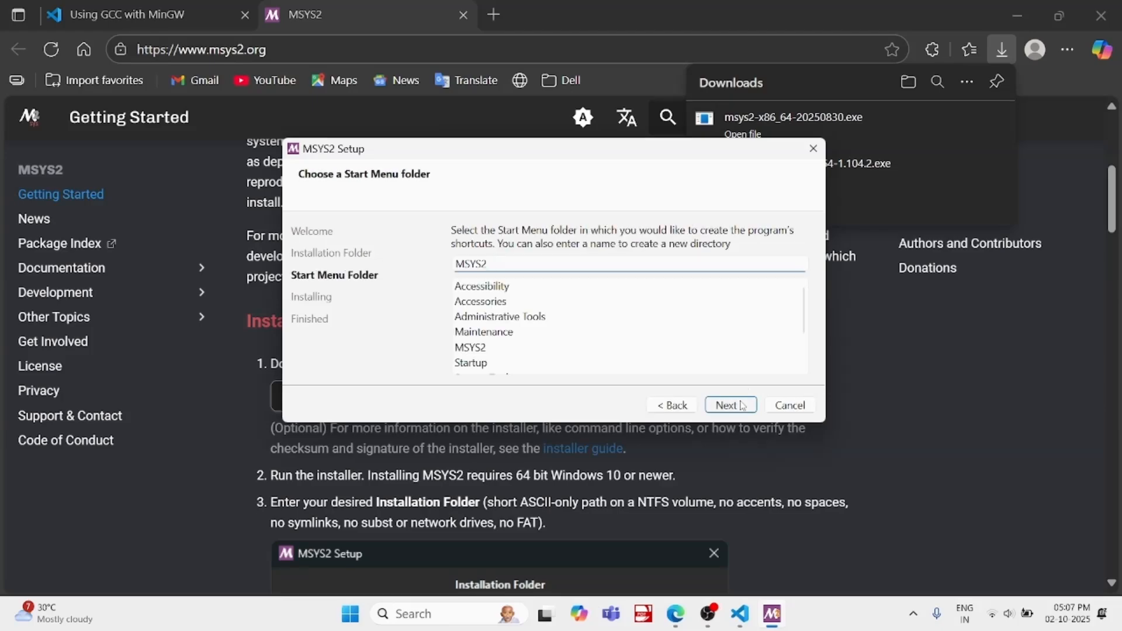
click(731, 405)
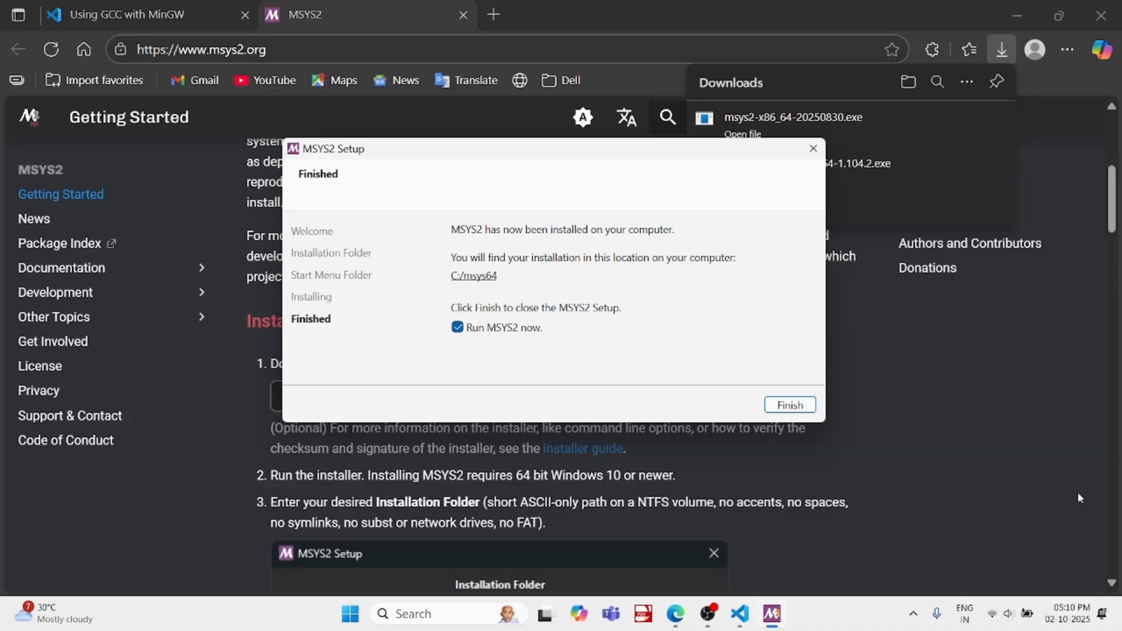
Finish the MSYS2 setup with "Run MSYS2 now" enabled and make its terminal window wider and taller
click(801, 410)
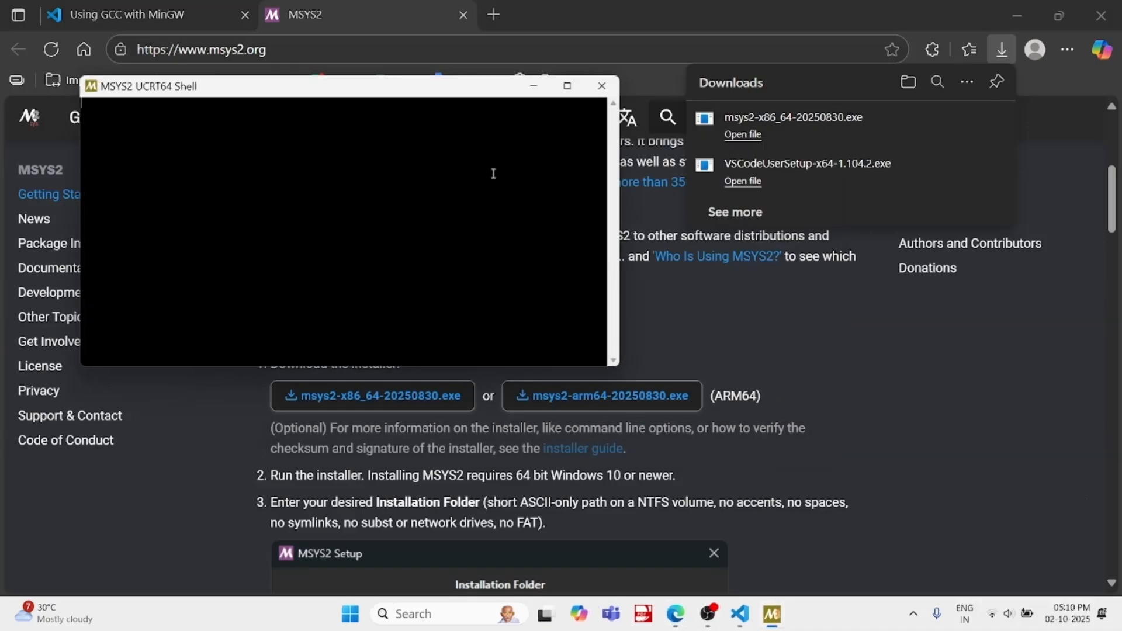
drag(621, 242, 804, 242)
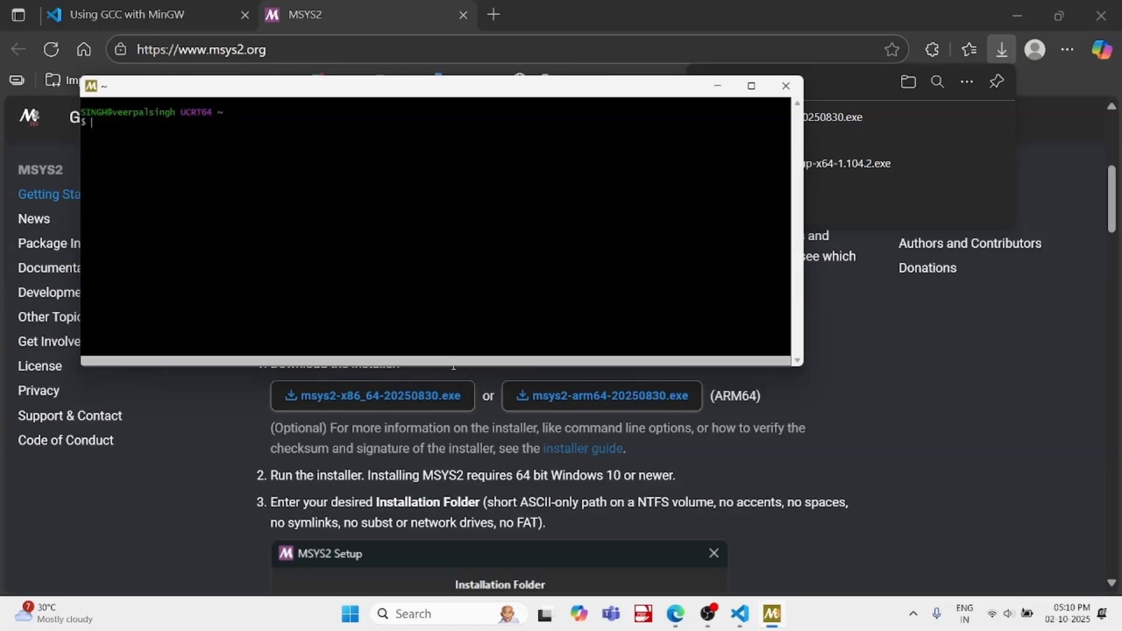
drag(447, 367, 426, 474)
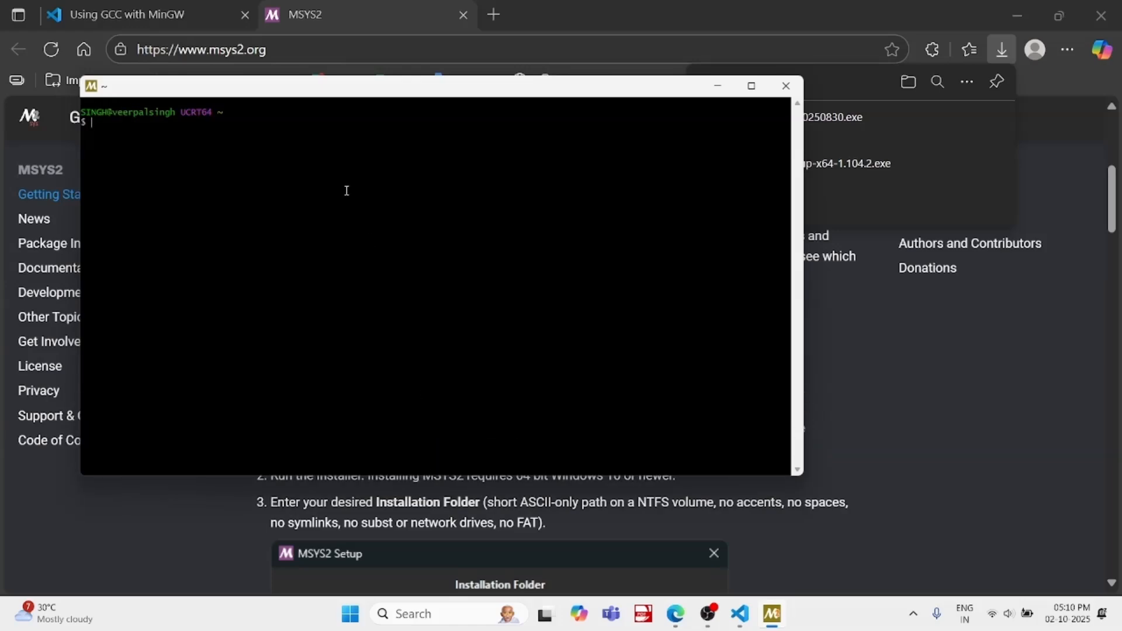
Copy the command "pacman -S --needed base-devel mingw-w64-ucrt-x86_64-toolchain" from the "Using GCC with MinGW" page in Microsoft Edge
click(939, 367)
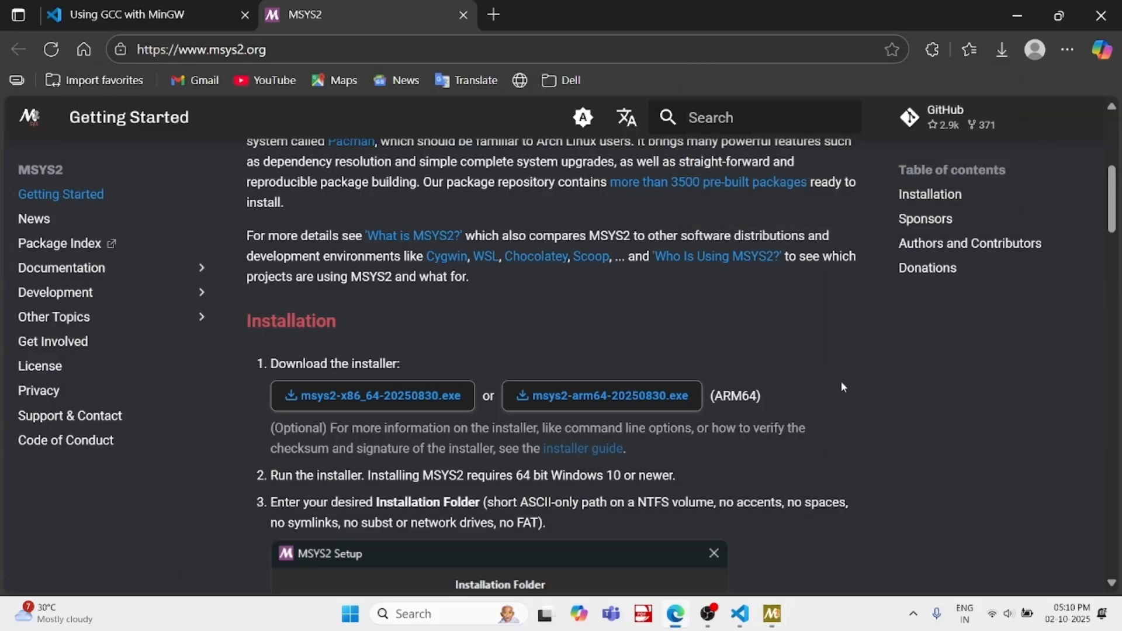
scroll(639, 335, down, 5)
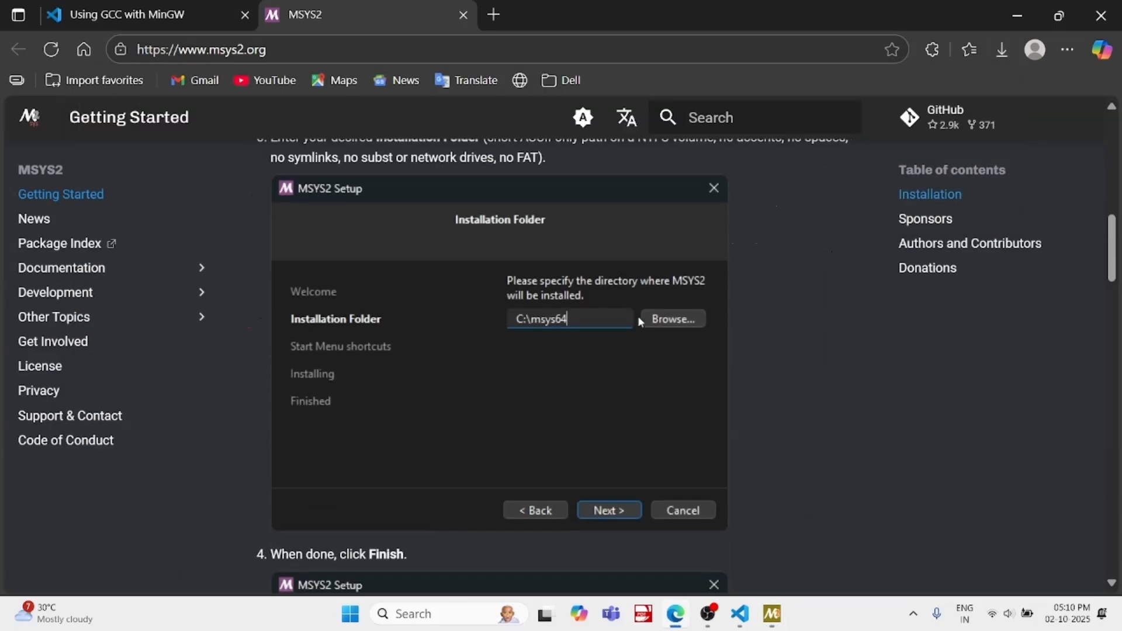
scroll(638, 318, down, 8)
scroll(639, 321, down, 6)
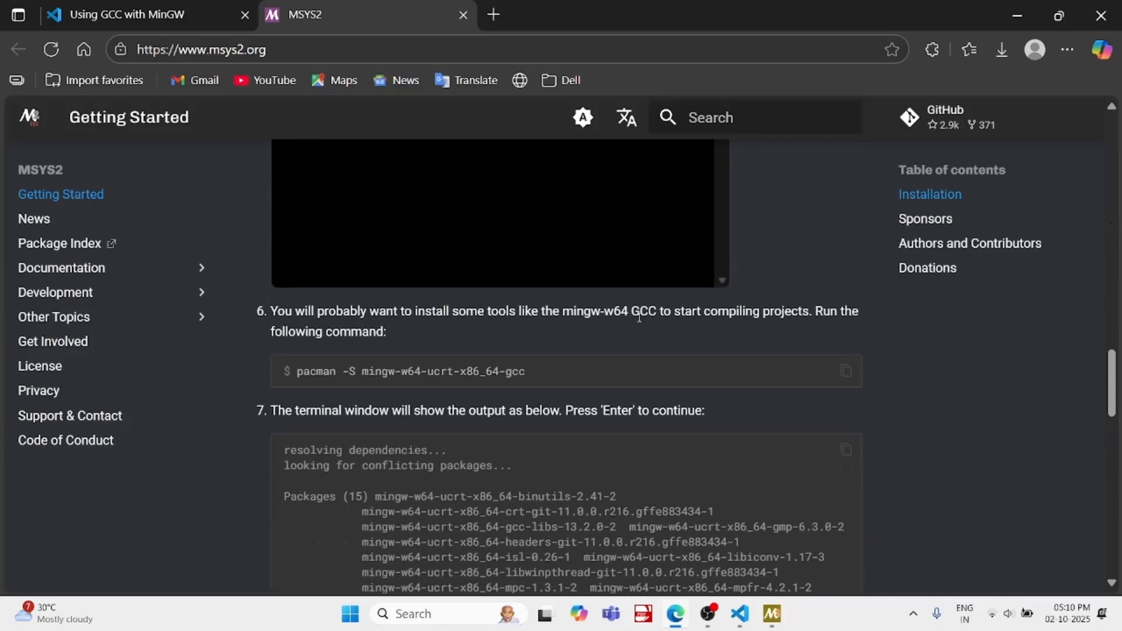
click(187, 14)
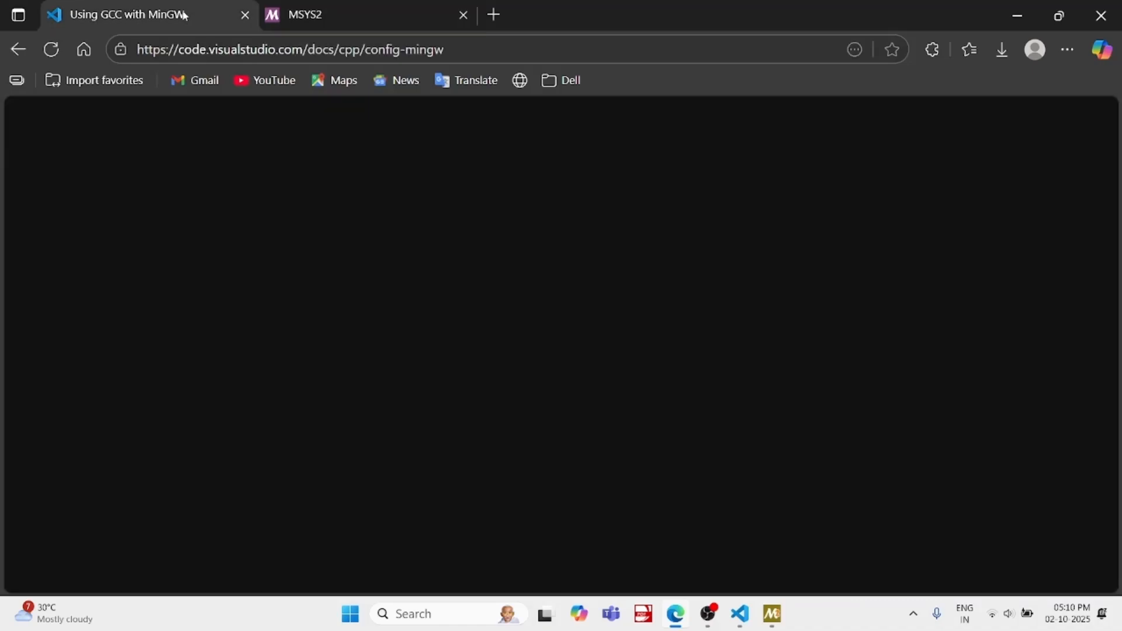
scroll(472, 325, down, 10)
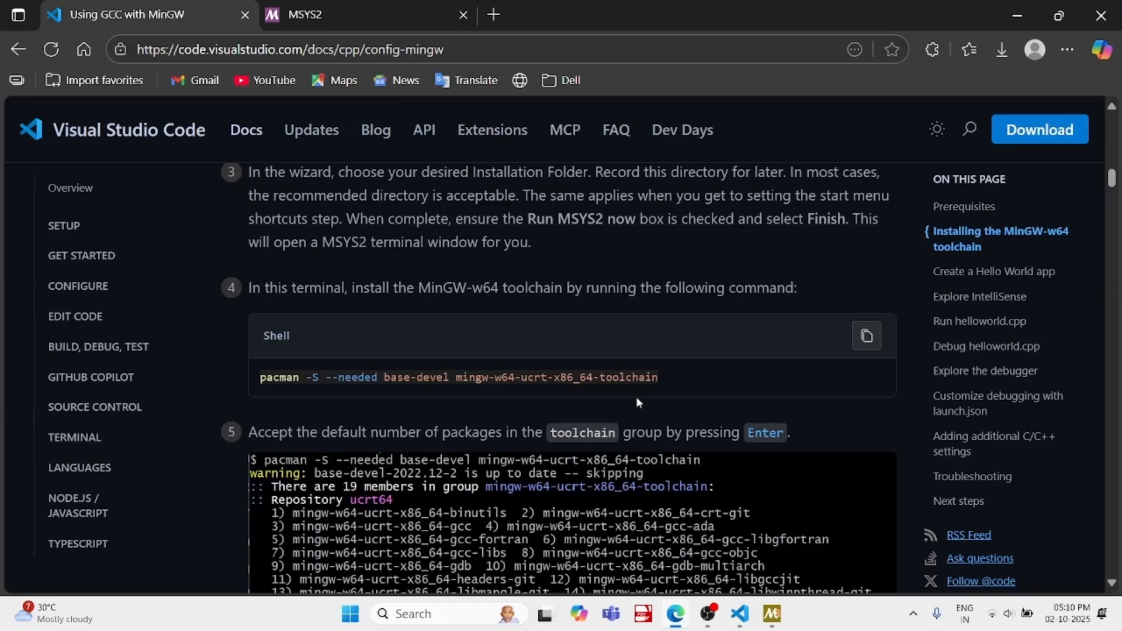
drag(664, 383, 261, 376)
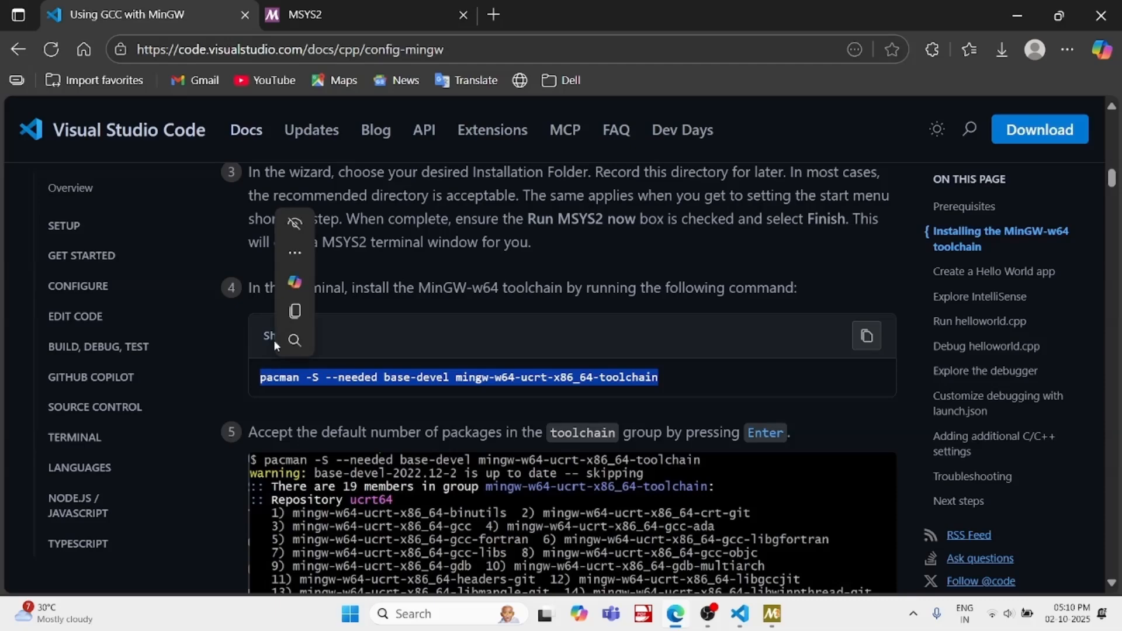
click(290, 316)
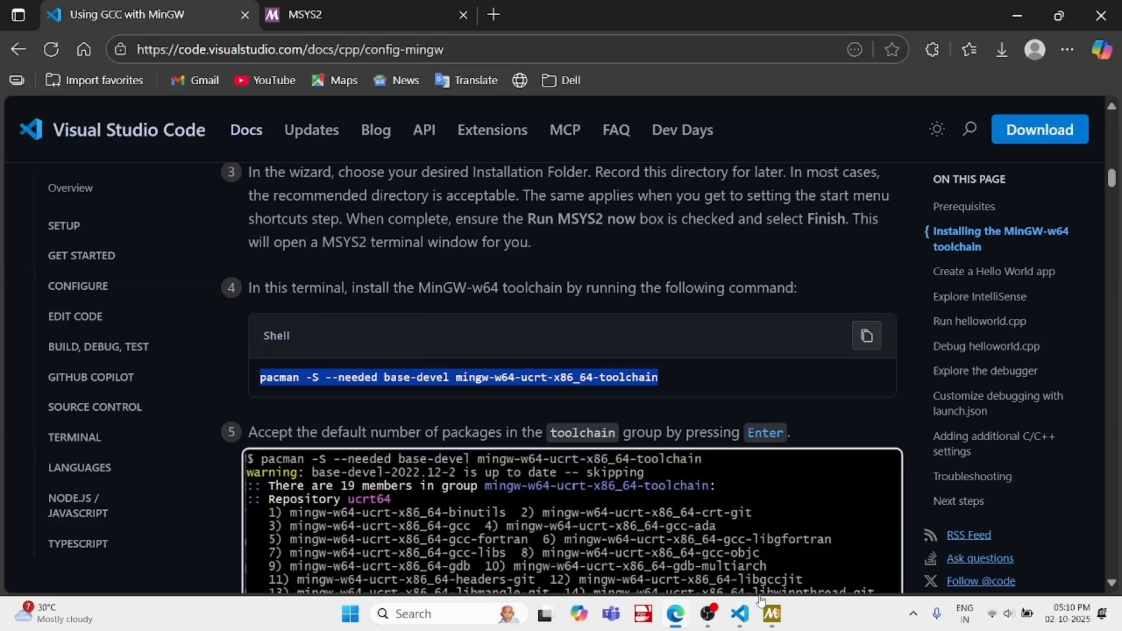
Switch to the MSYS2 terminal, run the copied pacman toolchain command and accept the default selection of all group members
click(771, 613)
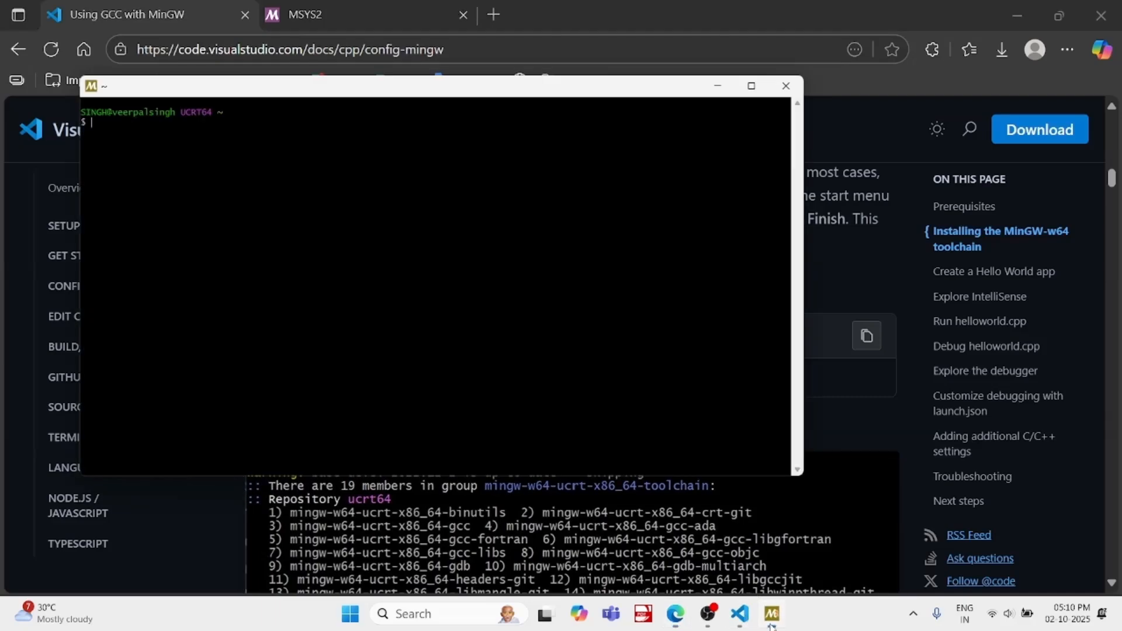
right_click(181, 120)
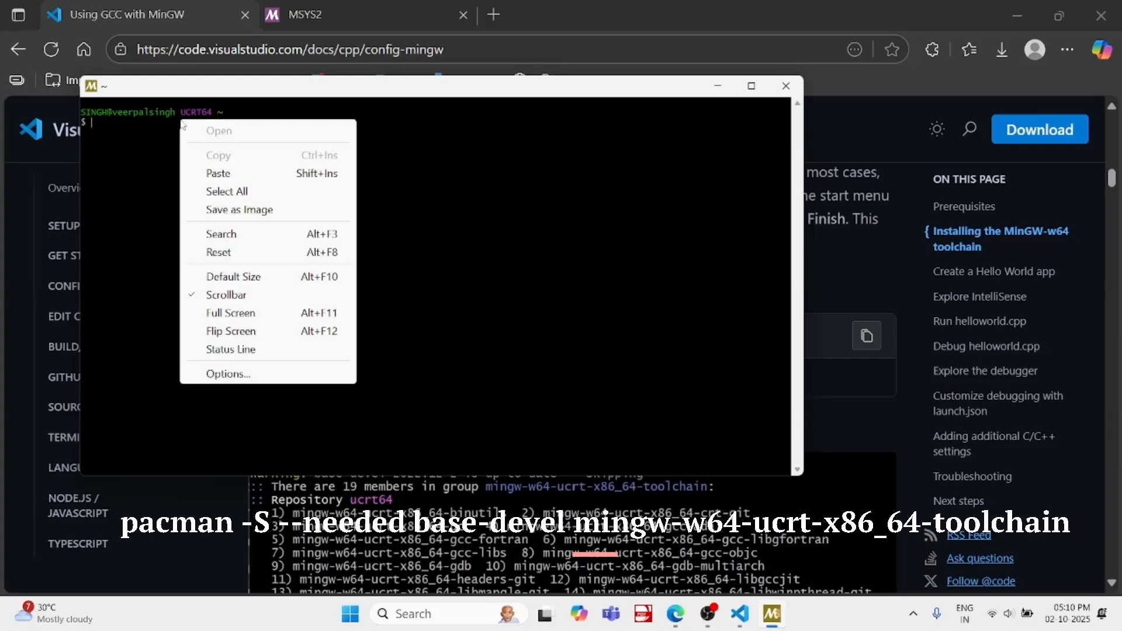
click(214, 174)
key(Return)
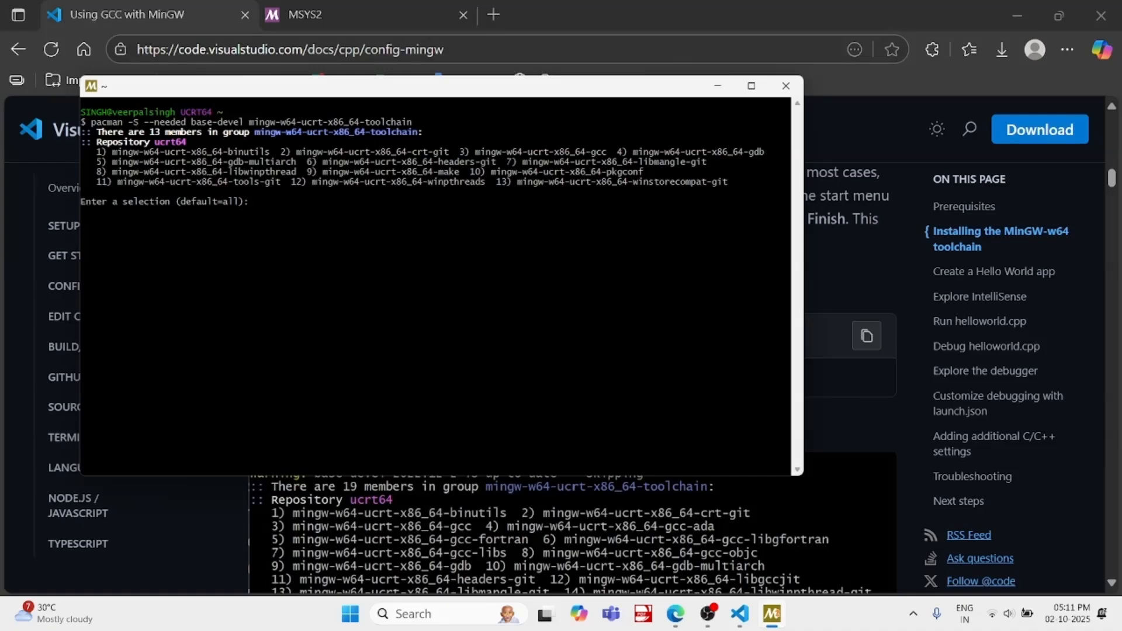
key(Return)
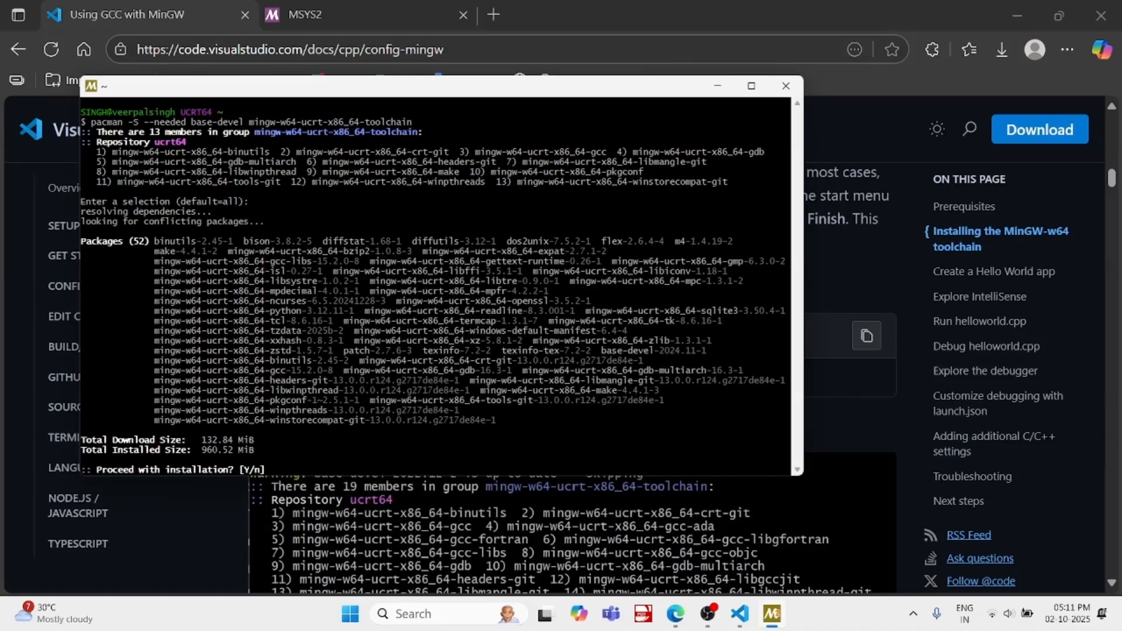
Confirm the toolchain package installation with y and exit the MSYS2 terminal once all packages are installed
text(y)
key(Return)
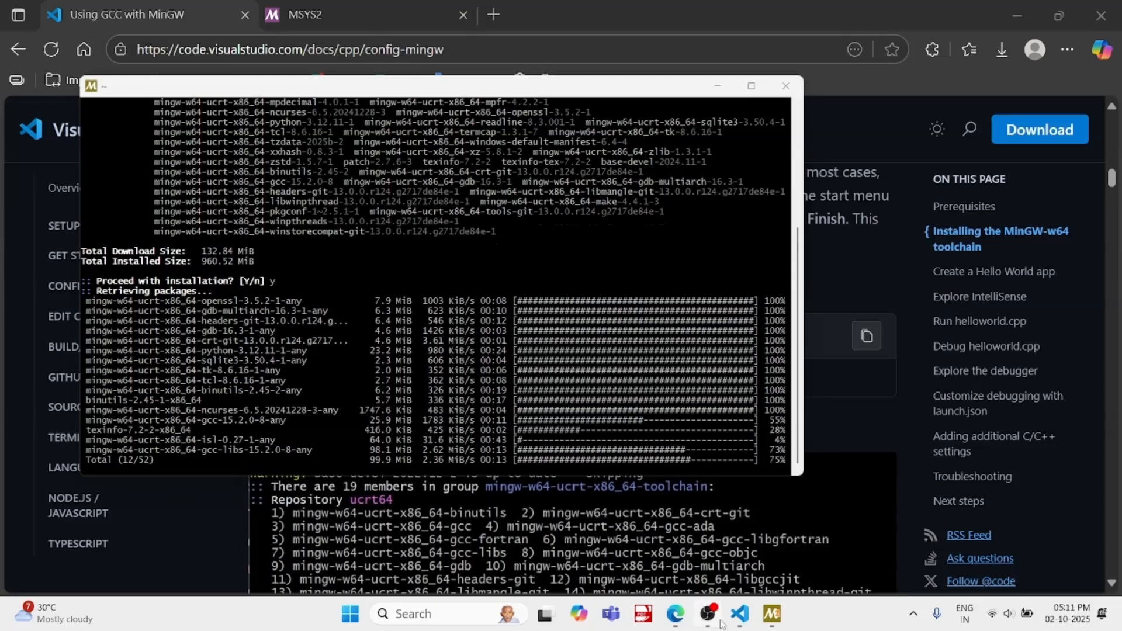
click(675, 614)
click(409, 613)
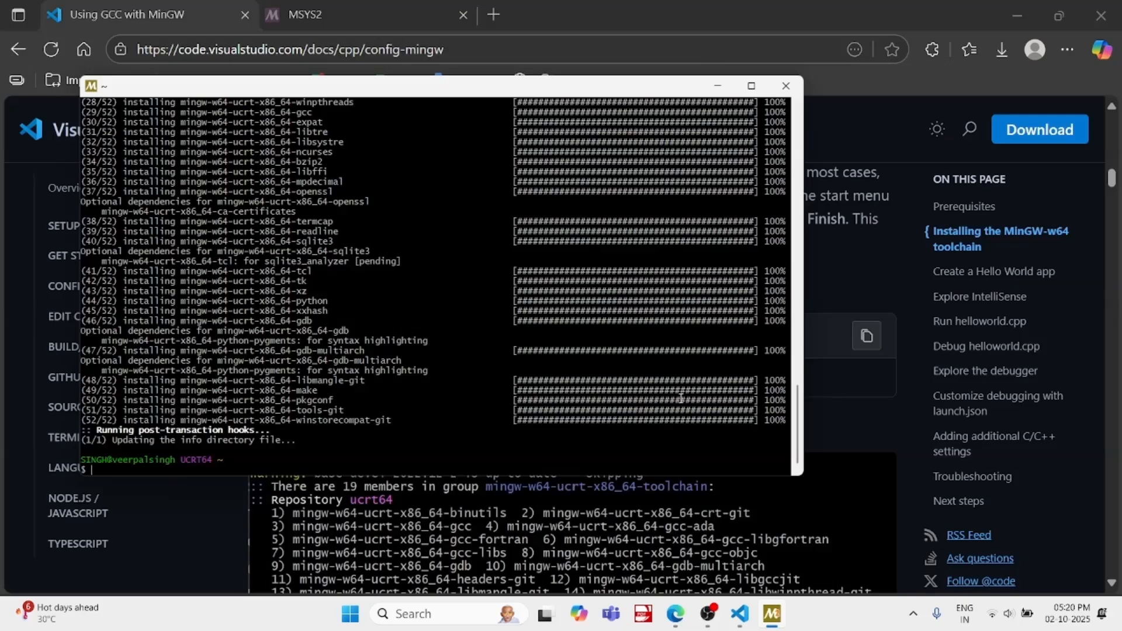
text(exit)
key(Return)
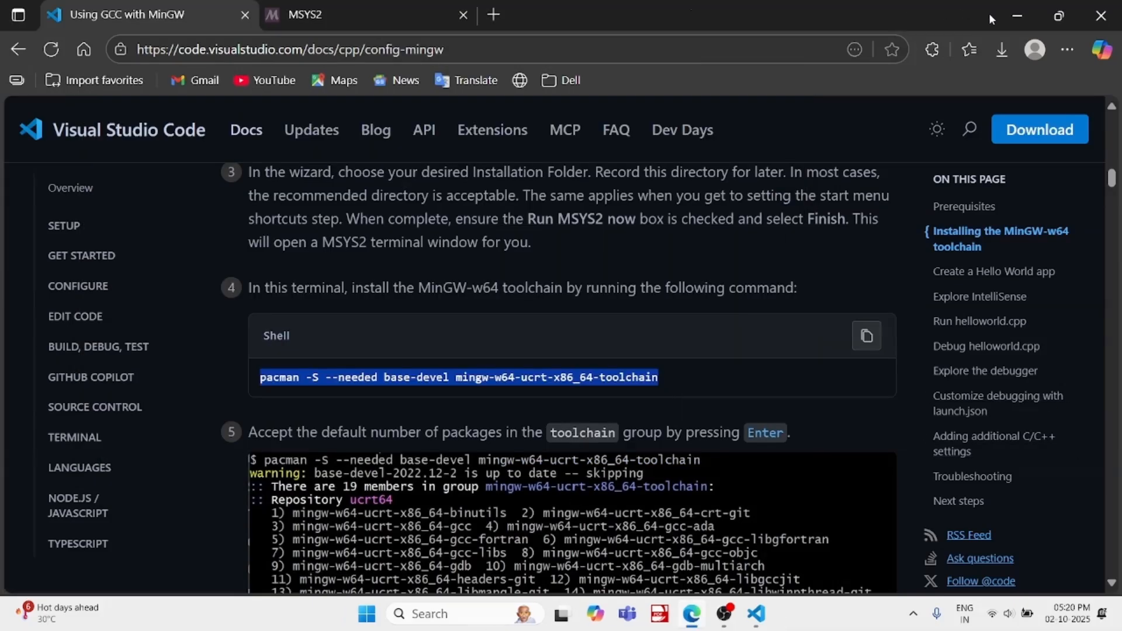
Minimize the browser, refresh the desktop and browse in File Explorer to C:\msys64\ucrt64\bin
click(1016, 16)
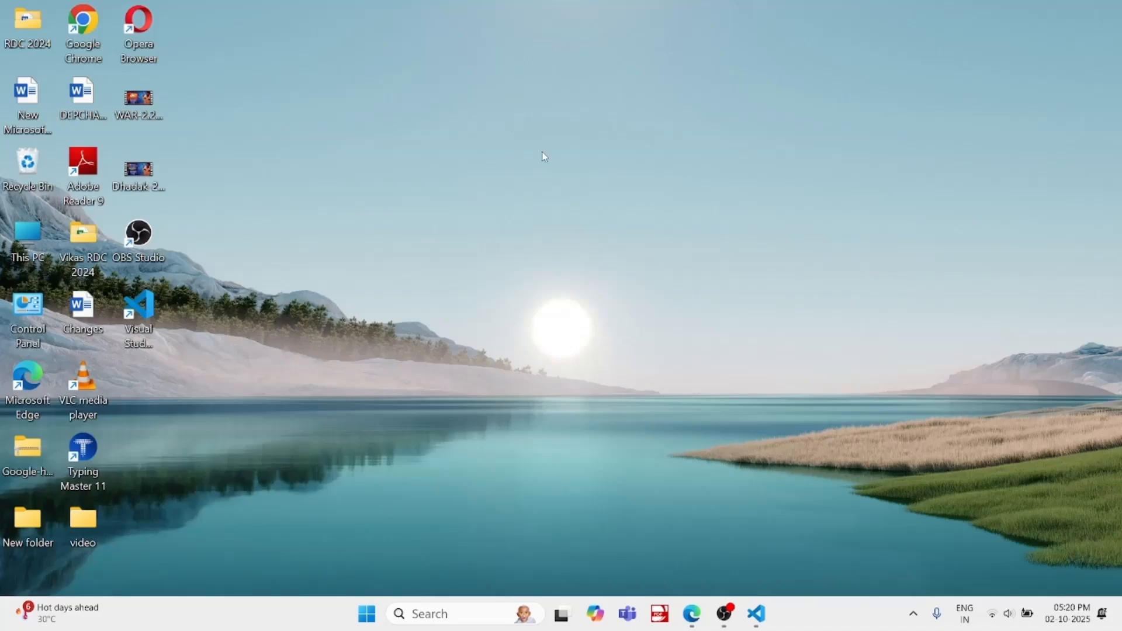
right_click(506, 84)
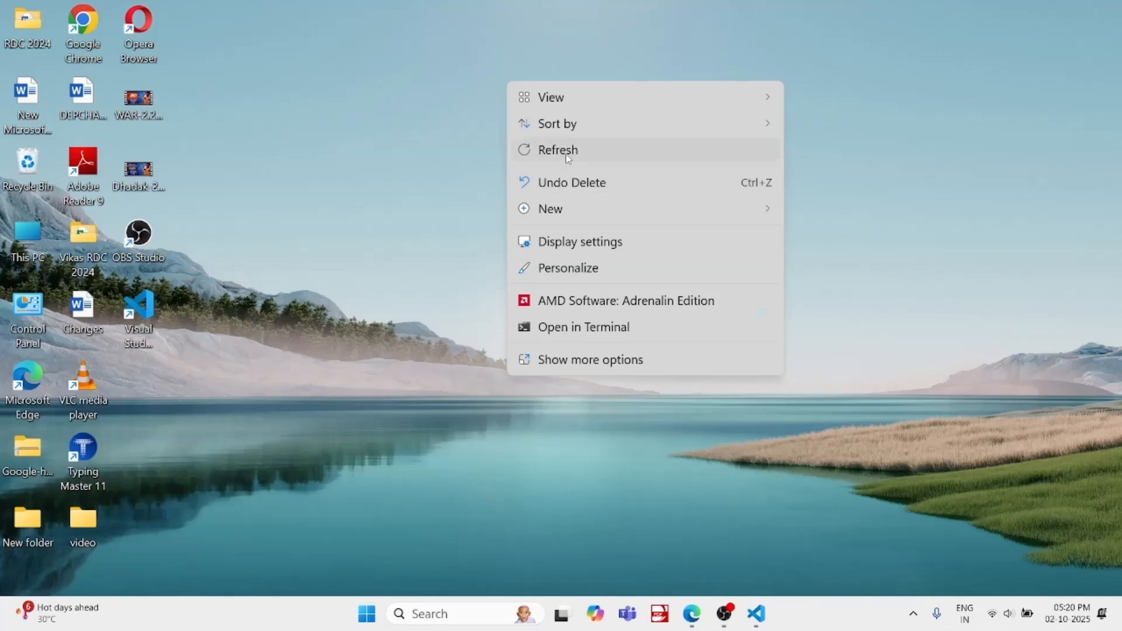
click(565, 153)
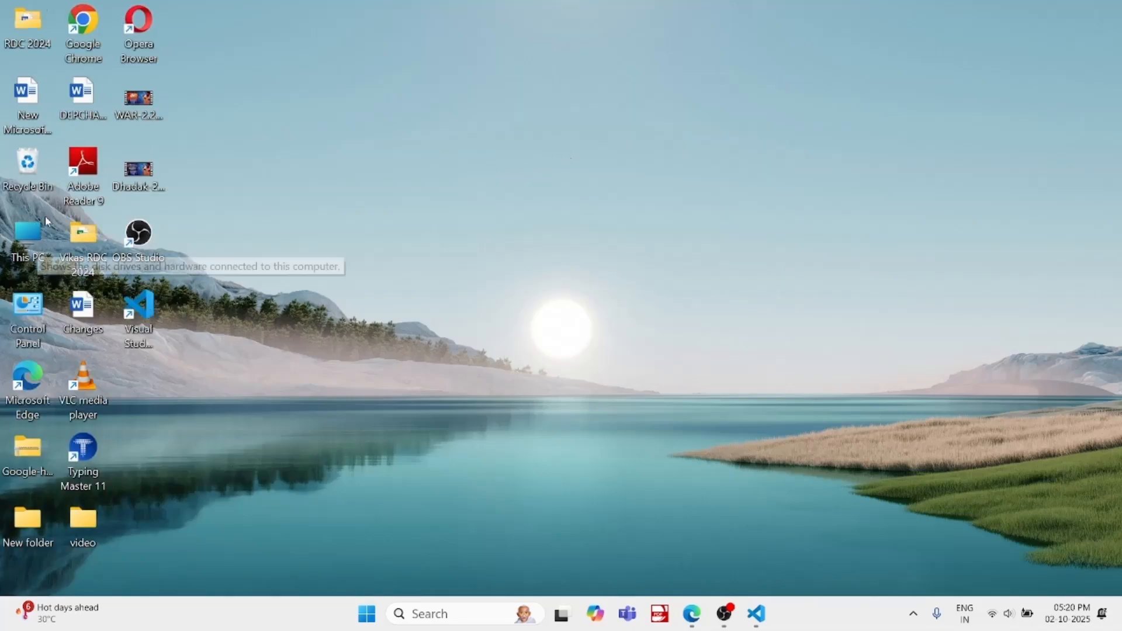
double_click(27, 234)
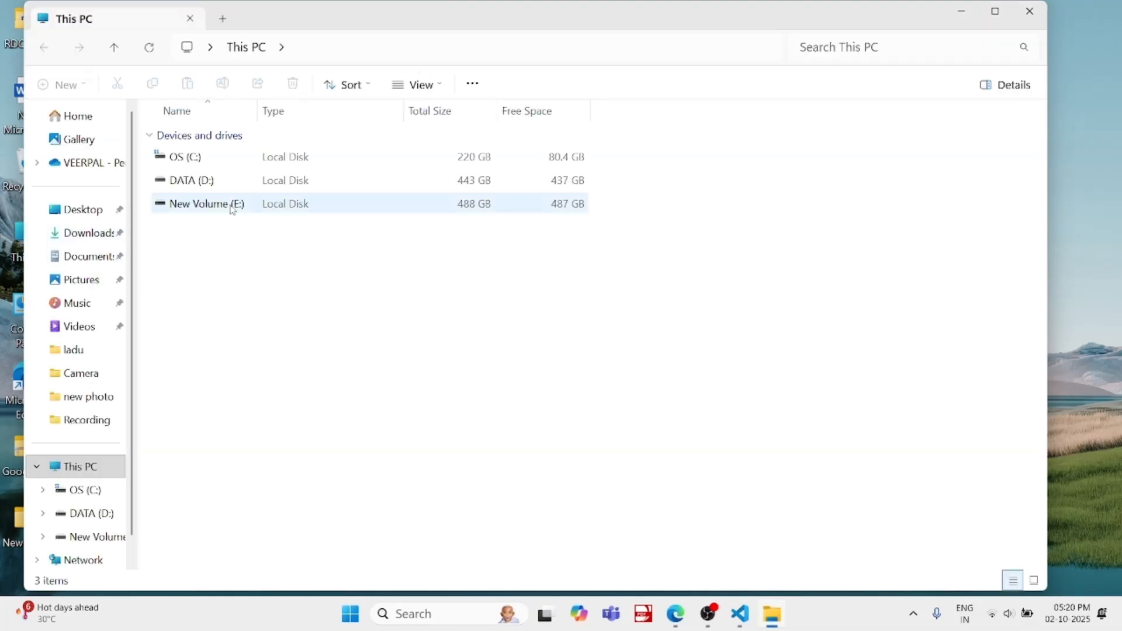
double_click(235, 164)
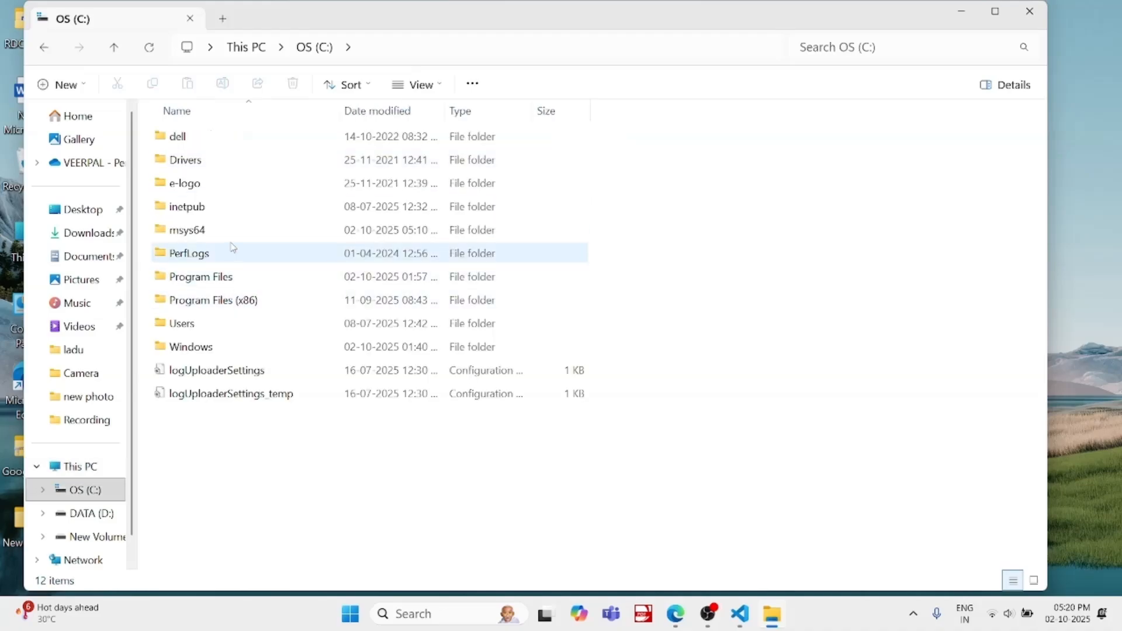
double_click(233, 230)
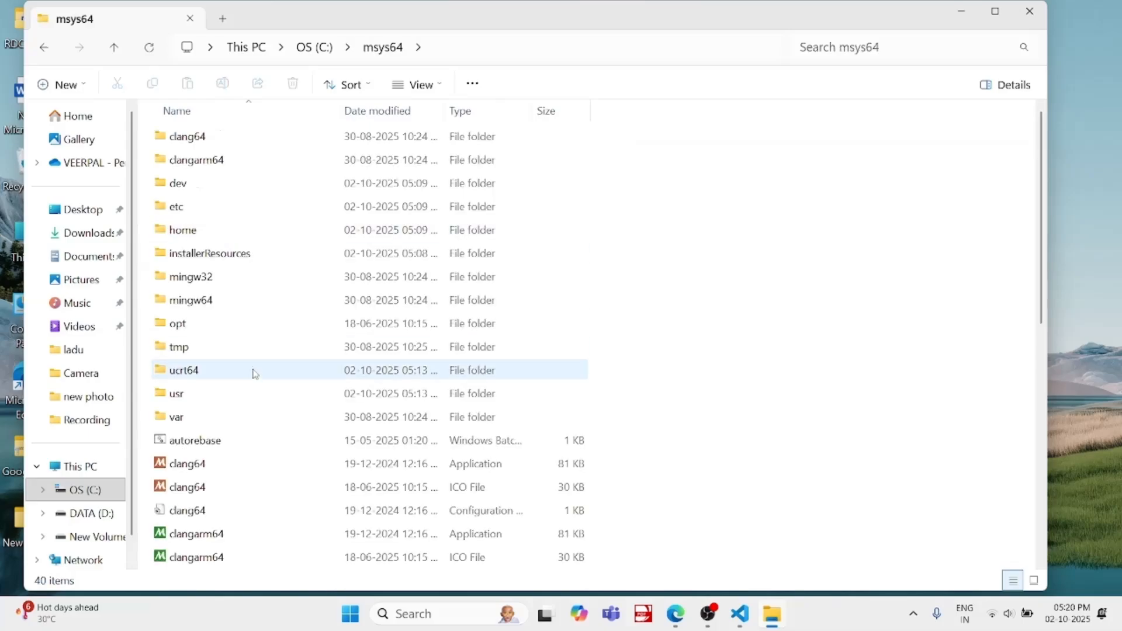
double_click(208, 371)
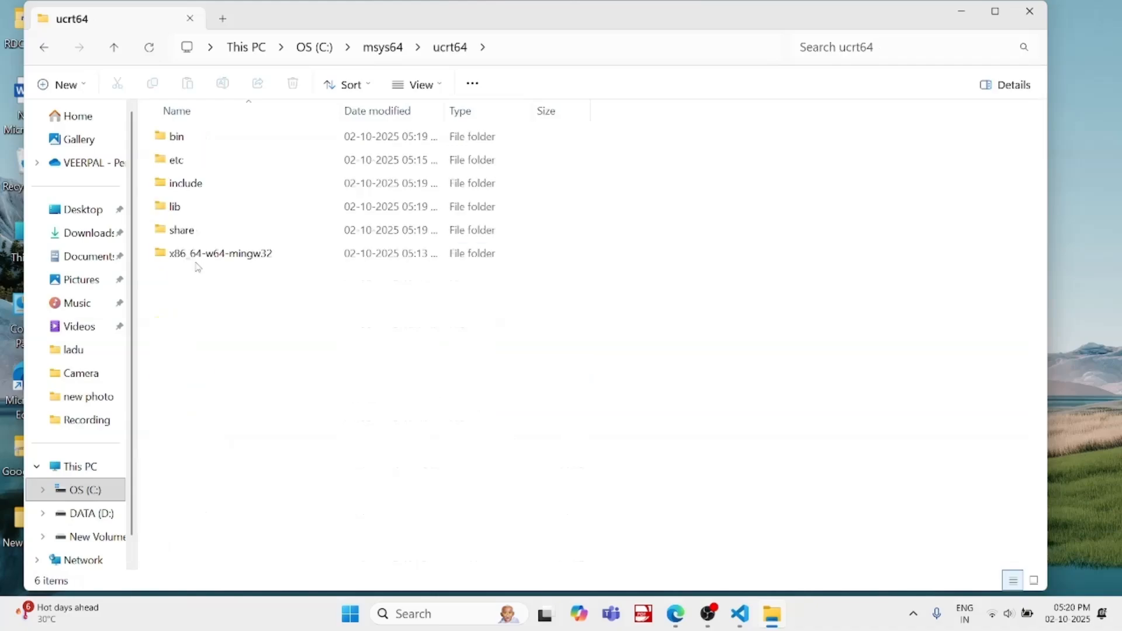
double_click(215, 140)
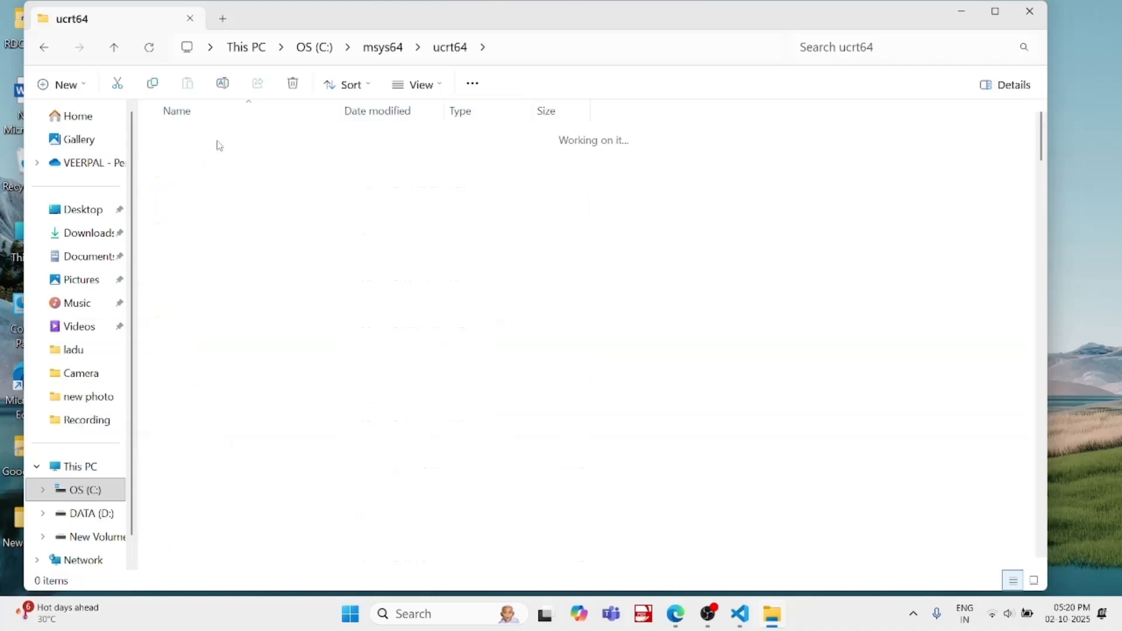
Copy the full folder path C:\msys64\ucrt64\bin from File Explorer
click(529, 47)
key(ctrl+c)
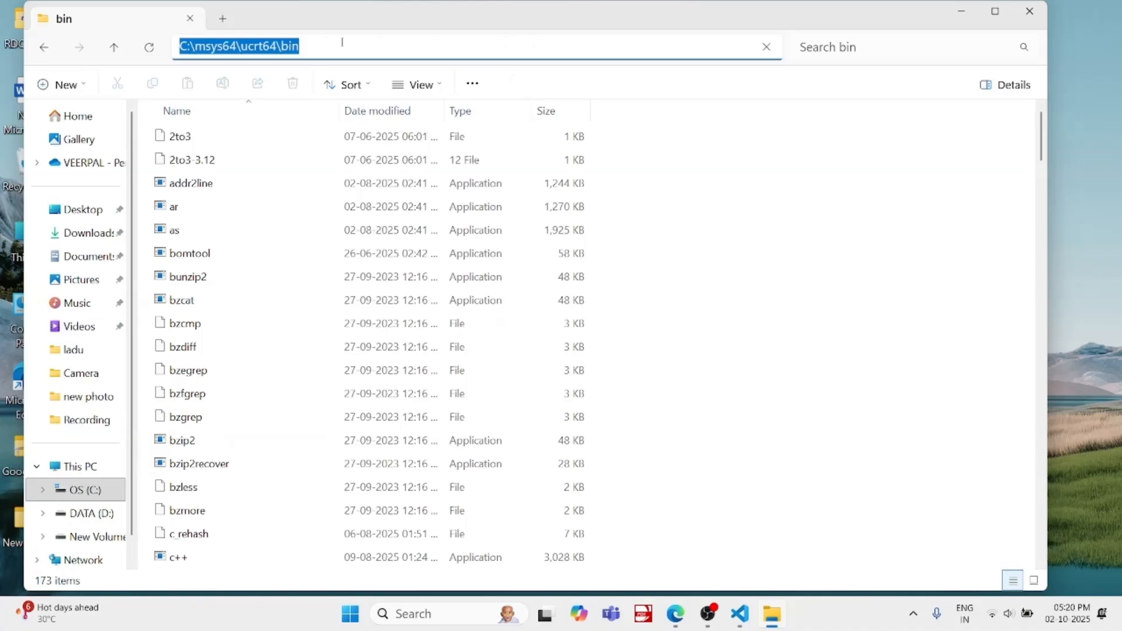
right_click(278, 49)
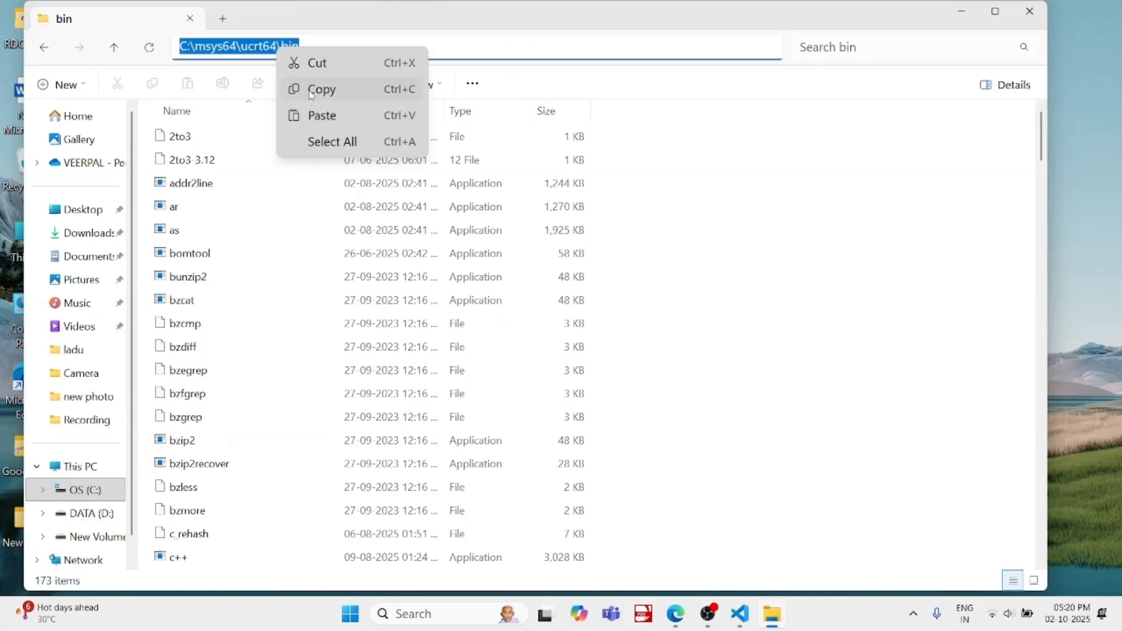
click(293, 87)
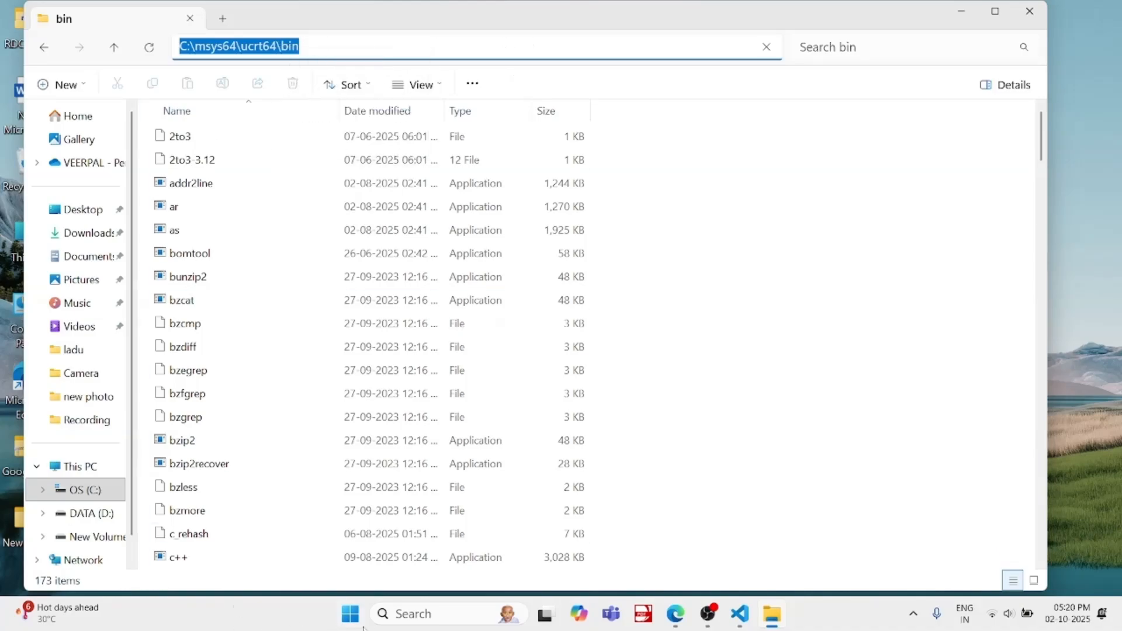
click(416, 616)
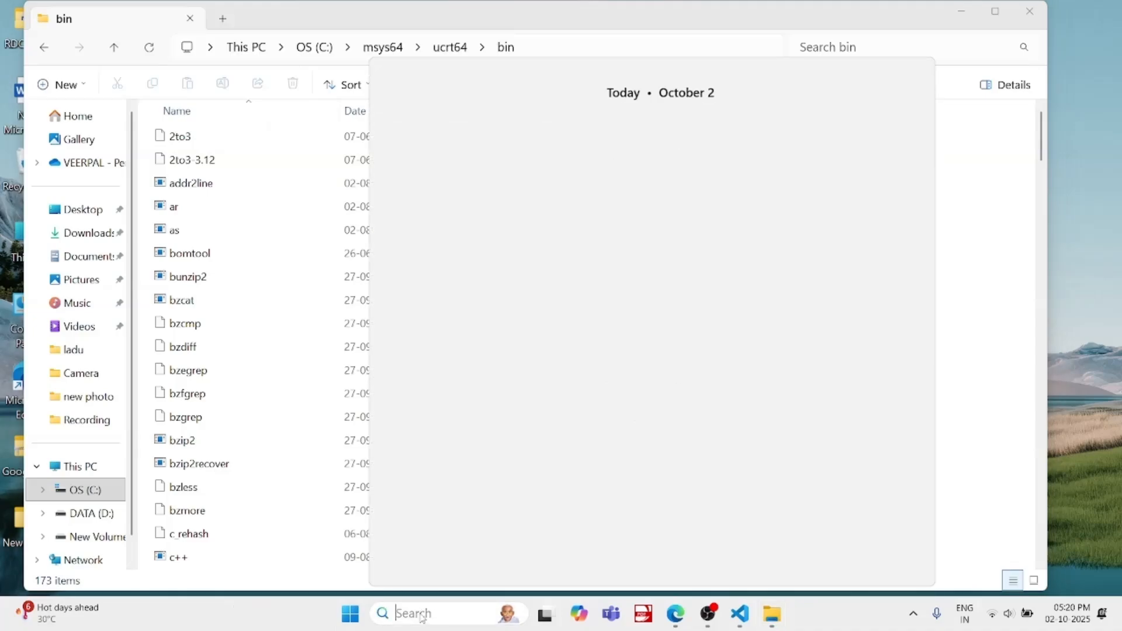
text(in)
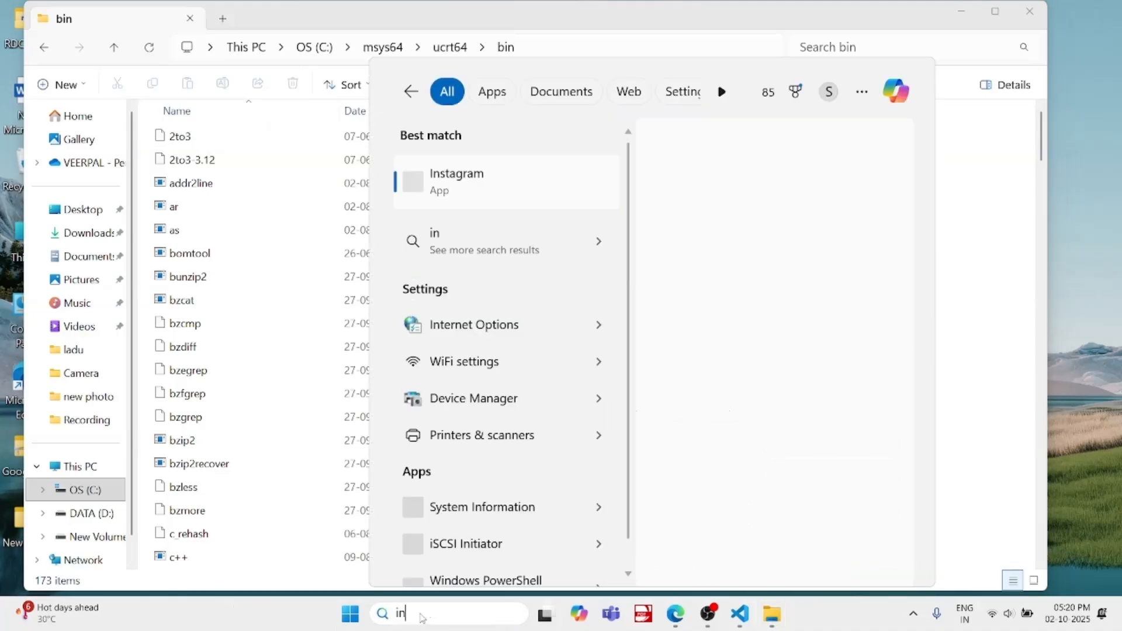
text(vir)
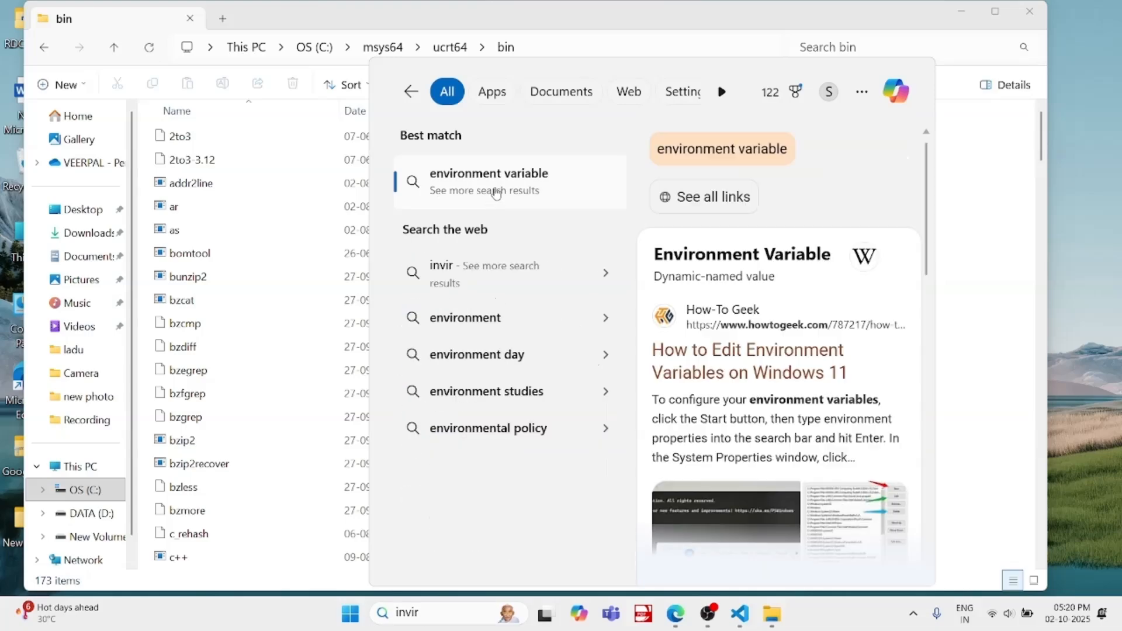
click(496, 188)
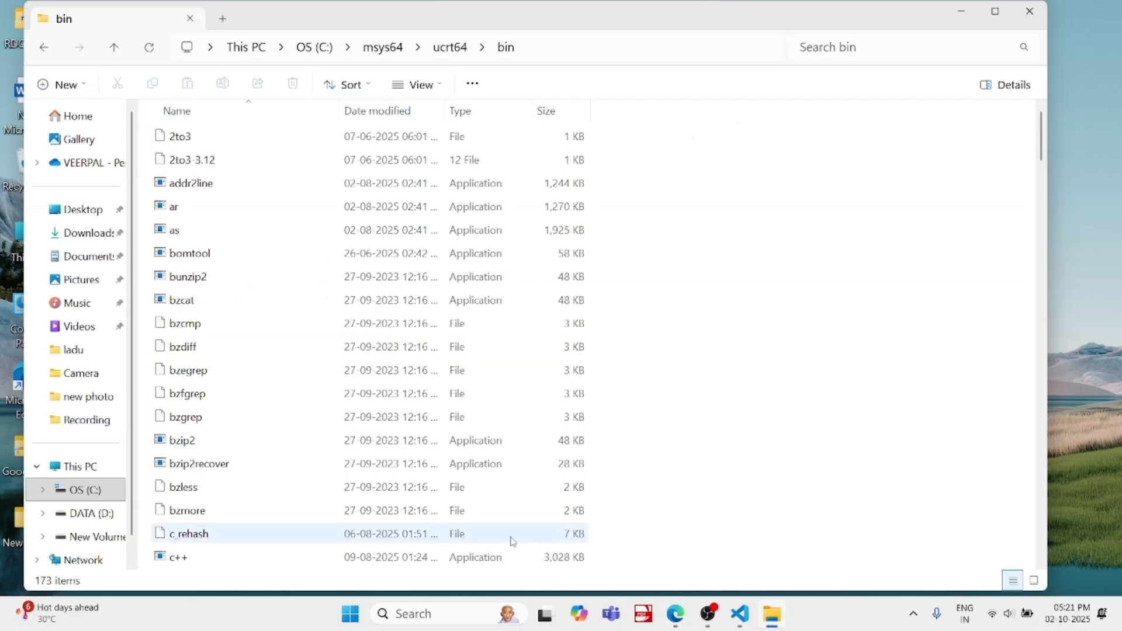
Open the system environment variables settings, add C:\msys64\ucrt64\bin as a new entry of the user Path variable and confirm all dialogs
click(450, 613)
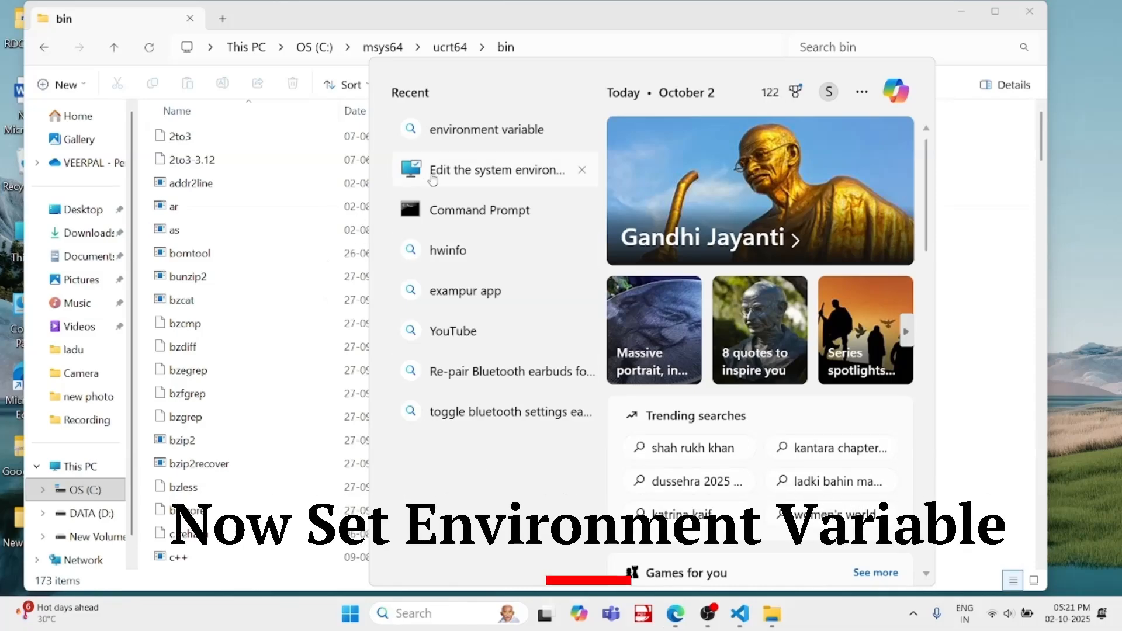
click(482, 181)
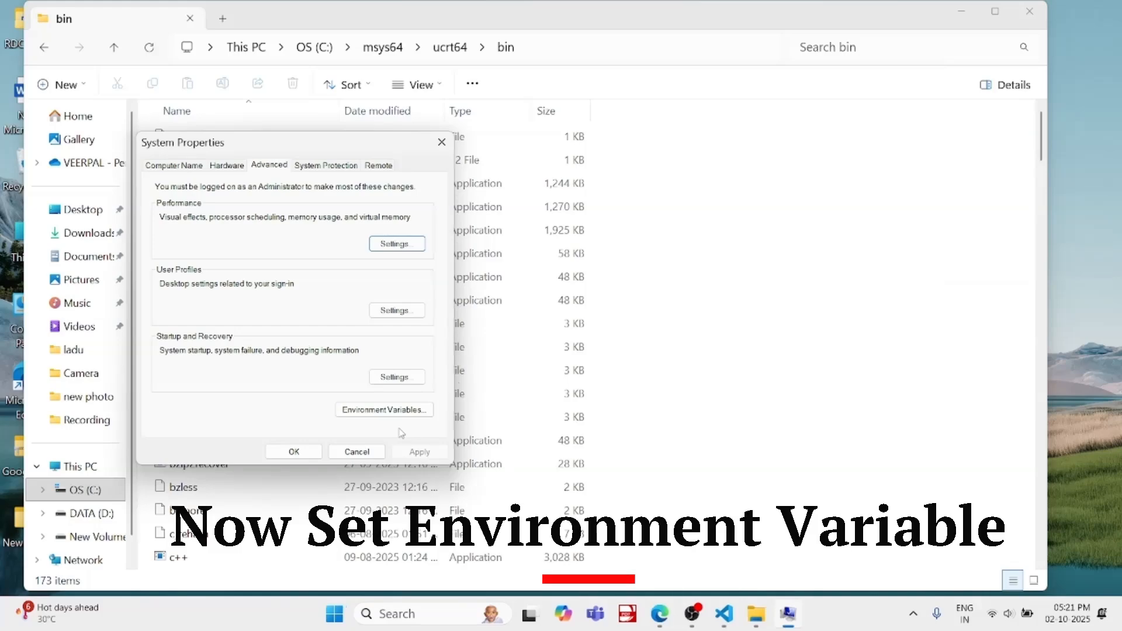
click(393, 409)
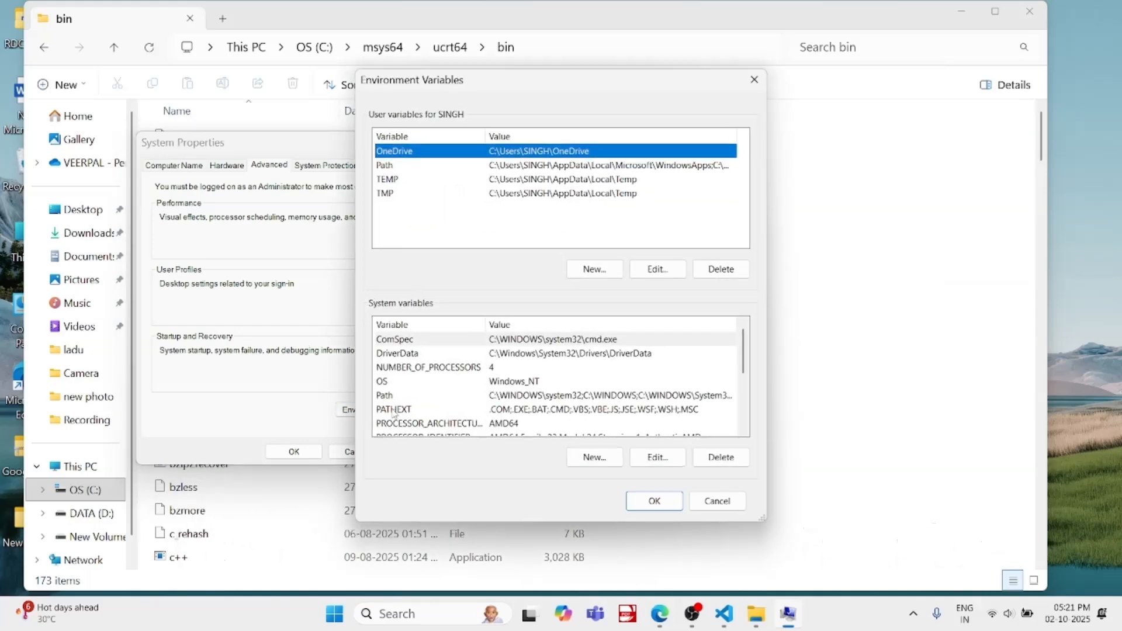
click(443, 165)
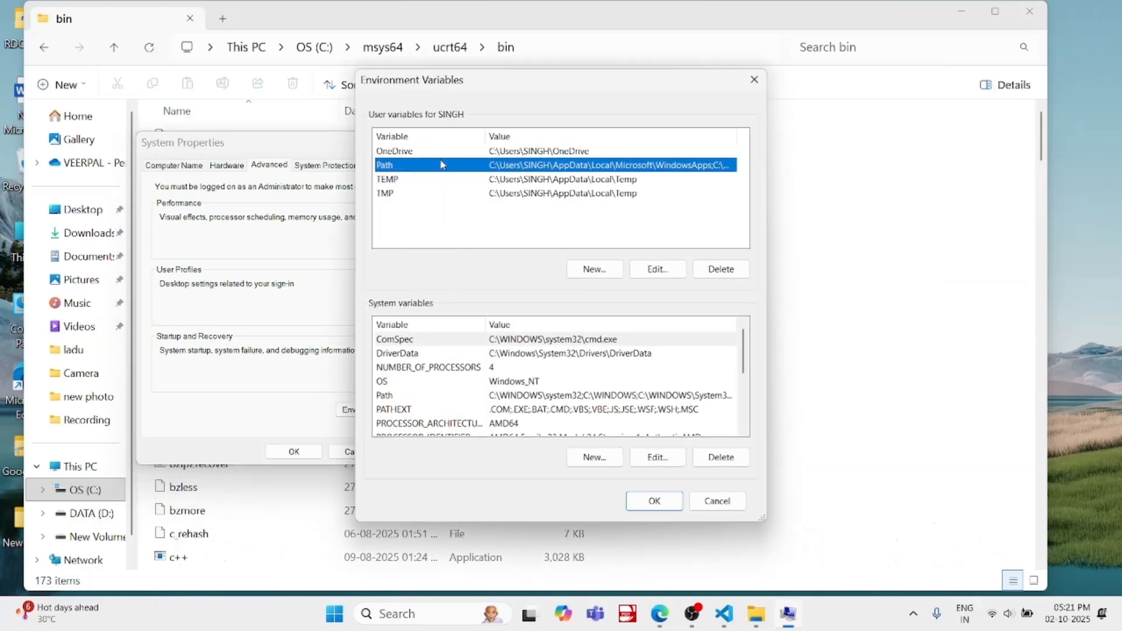
click(656, 270)
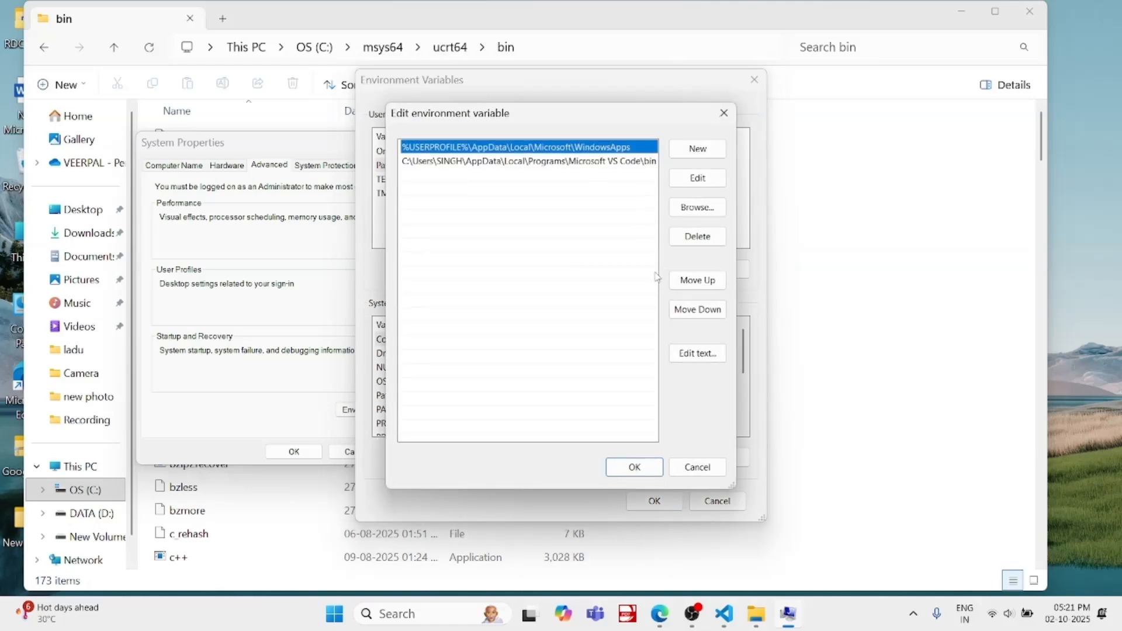
click(688, 153)
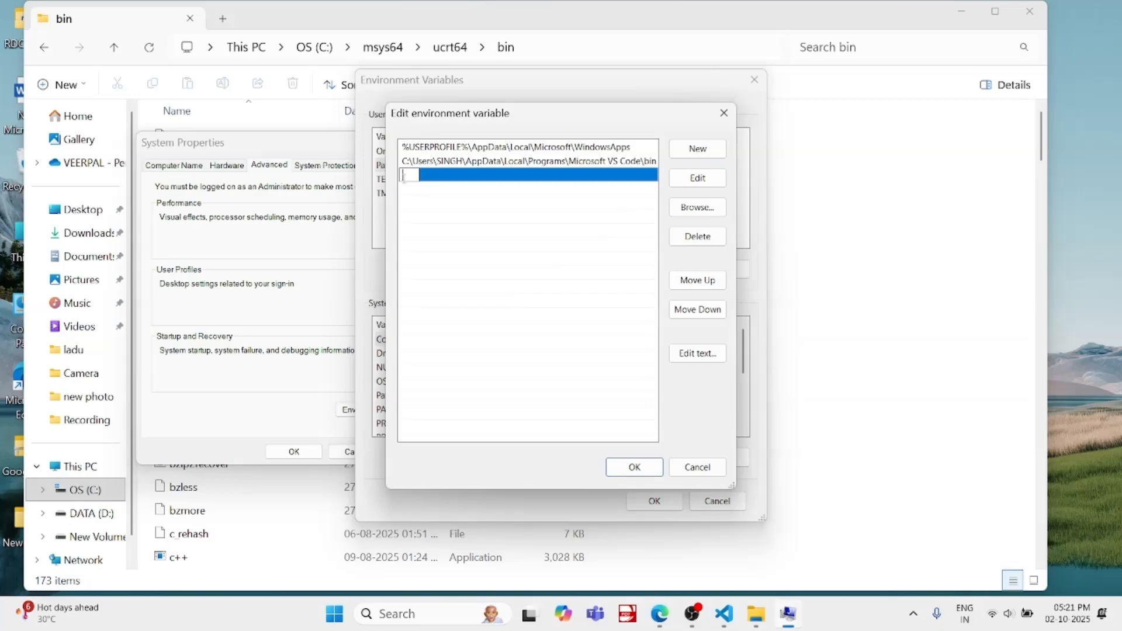
right_click(403, 179)
click(449, 250)
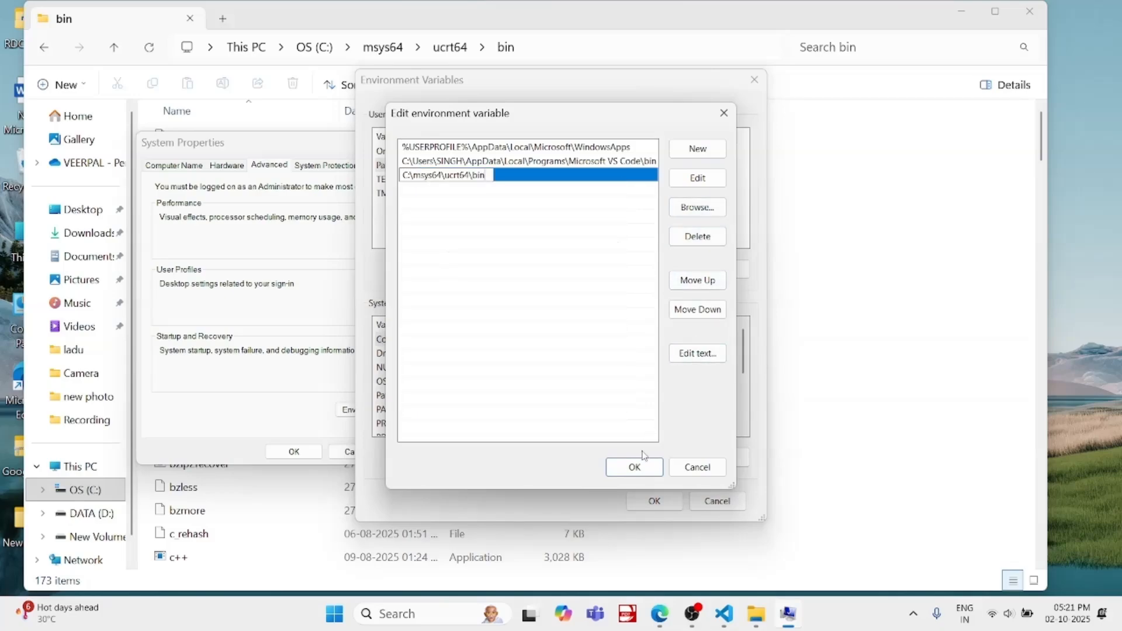
click(643, 471)
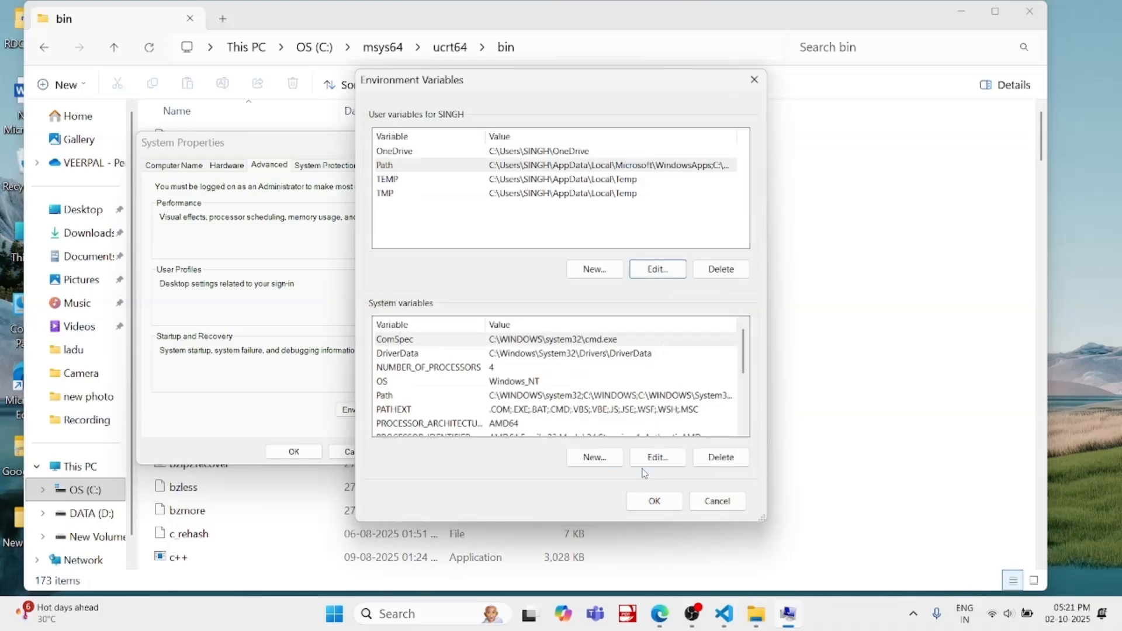
click(652, 499)
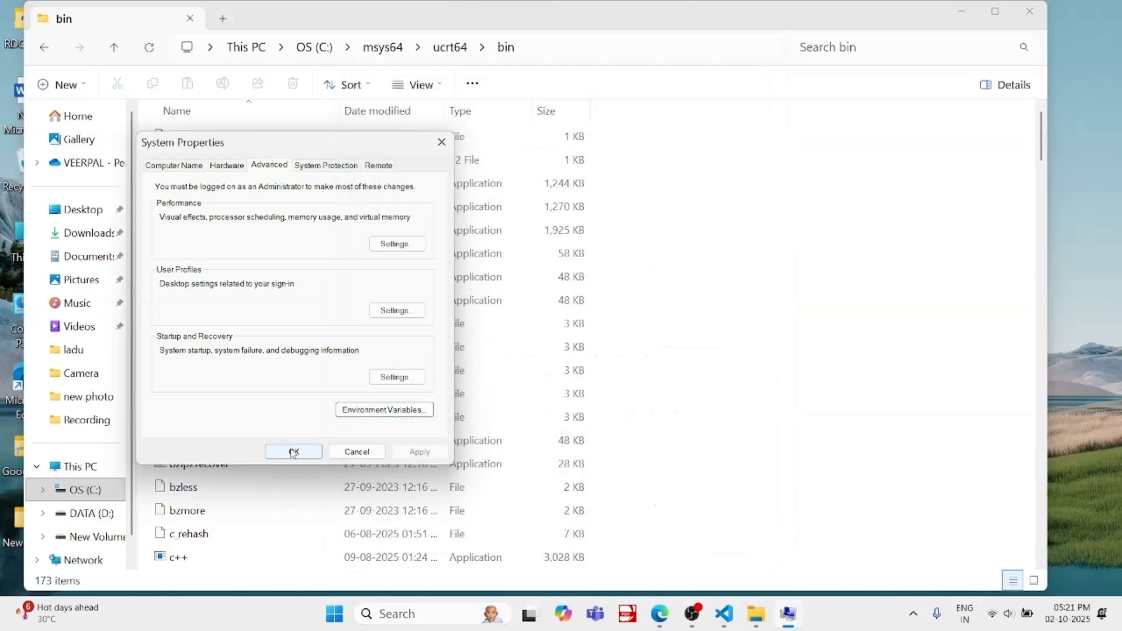
click(293, 451)
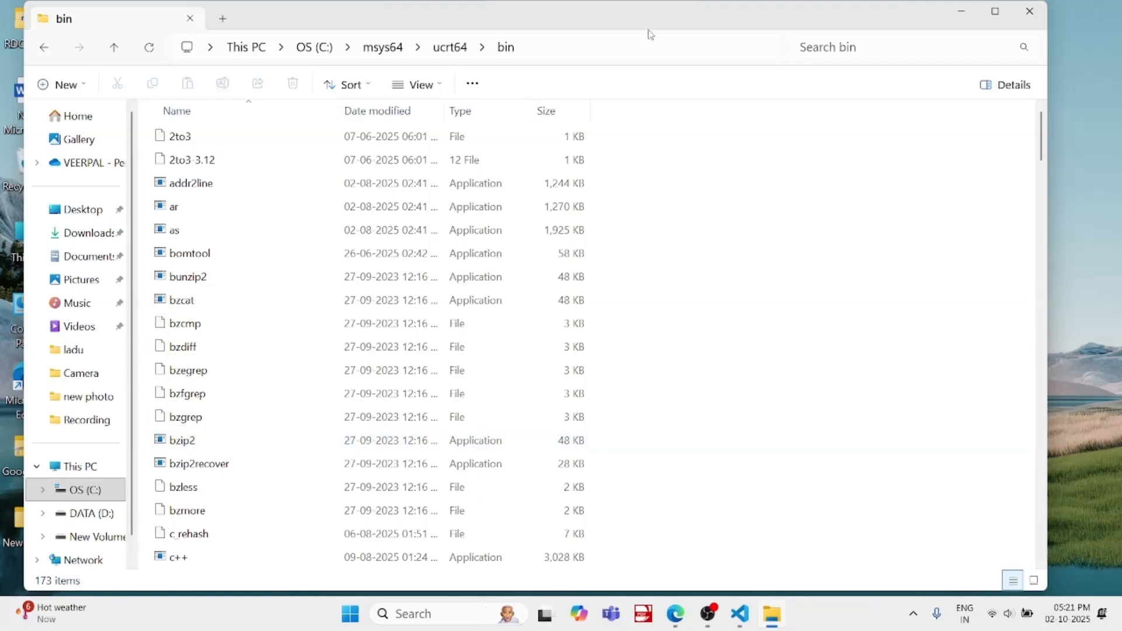
Close File Explorer, restart Visual Studio Code, and compile and run first.cpp
click(1045, 14)
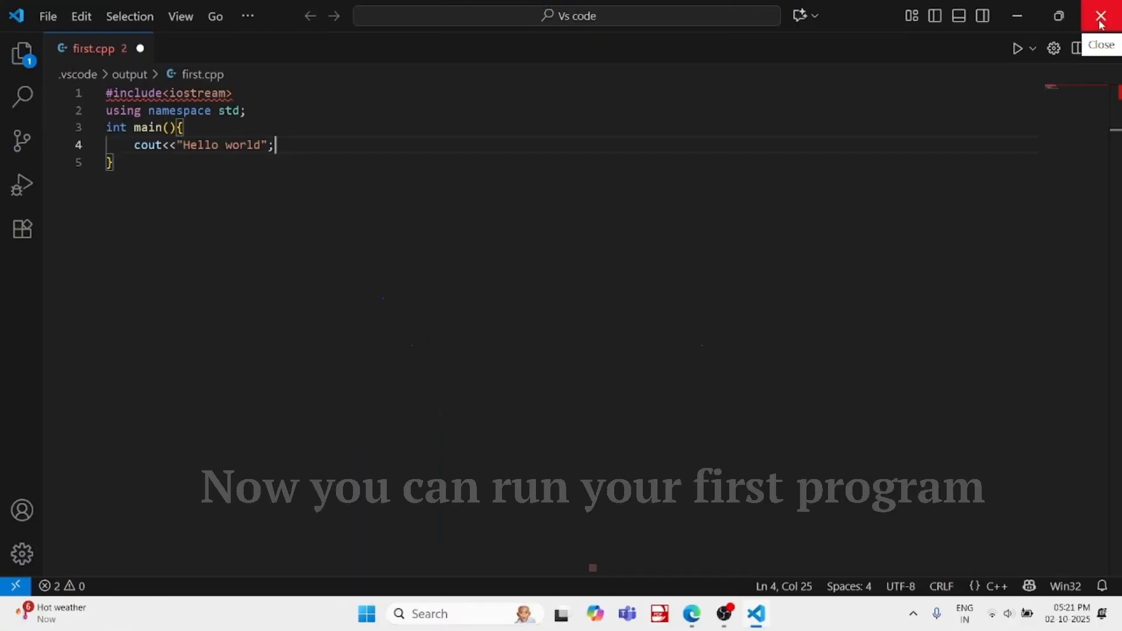
click(1100, 22)
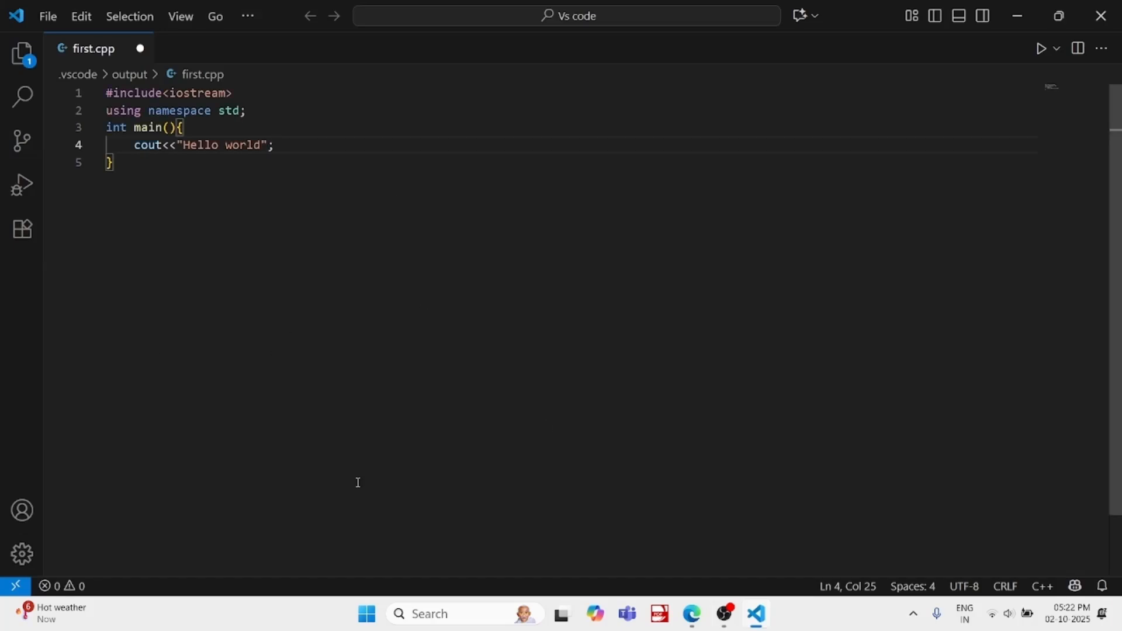
click(1043, 52)
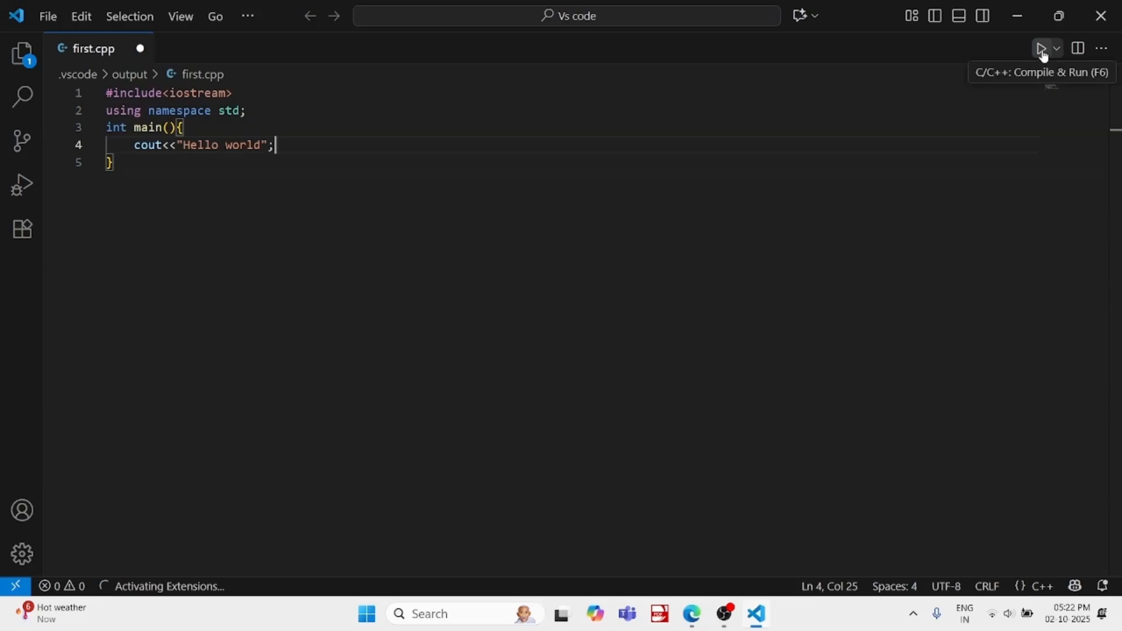
click(1041, 49)
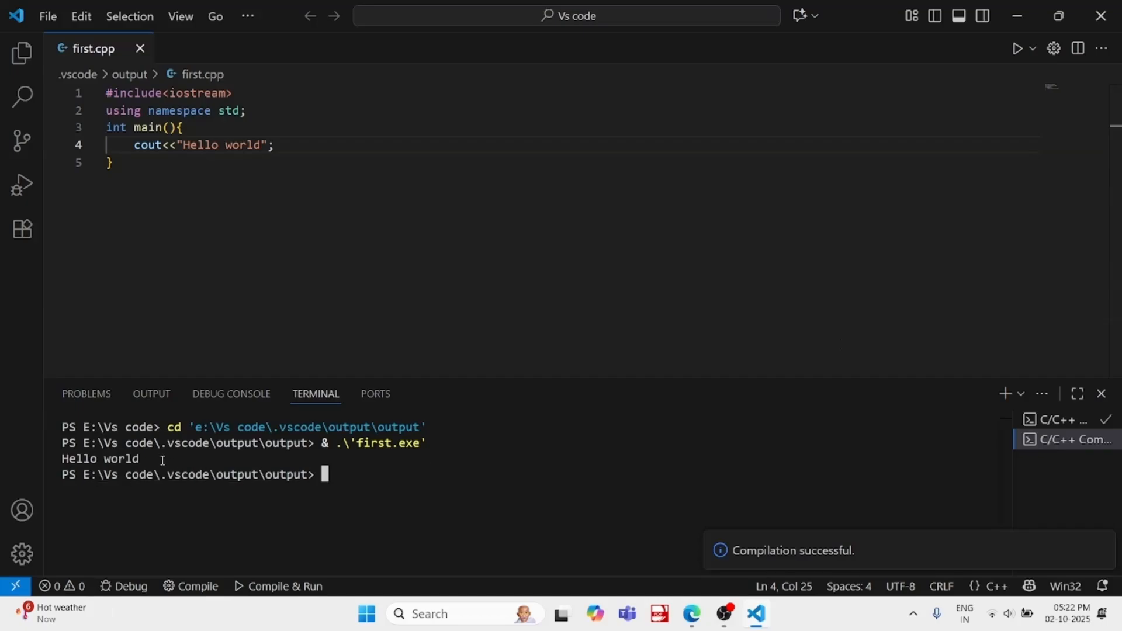
Replace the Hello world output statement in main with the declarations int a = 4; and int b = 13; on separate lines
click(287, 145)
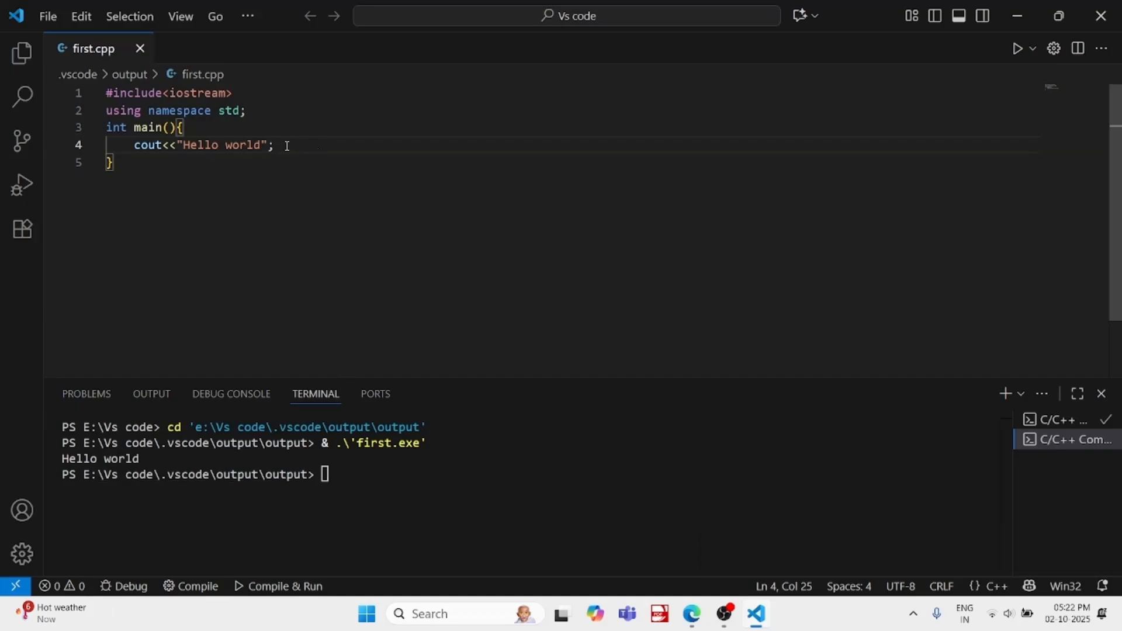
key(BackSpace)
key(BackSpace)
key(BackSpace)
key(BackSpace)
key(BackSpace)
key(BackSpace)
key(BackSpace)
key(BackSpace)
key(BackSpace)
key(BackSpace)
key(BackSpace)
key(BackSpace)
key(BackSpace)
key(BackSpace)
key(BackSpace)
key(BackSpace)
key(BackSpace)
key(BackSpace)
key(BackSpace)
key(BackSpace)
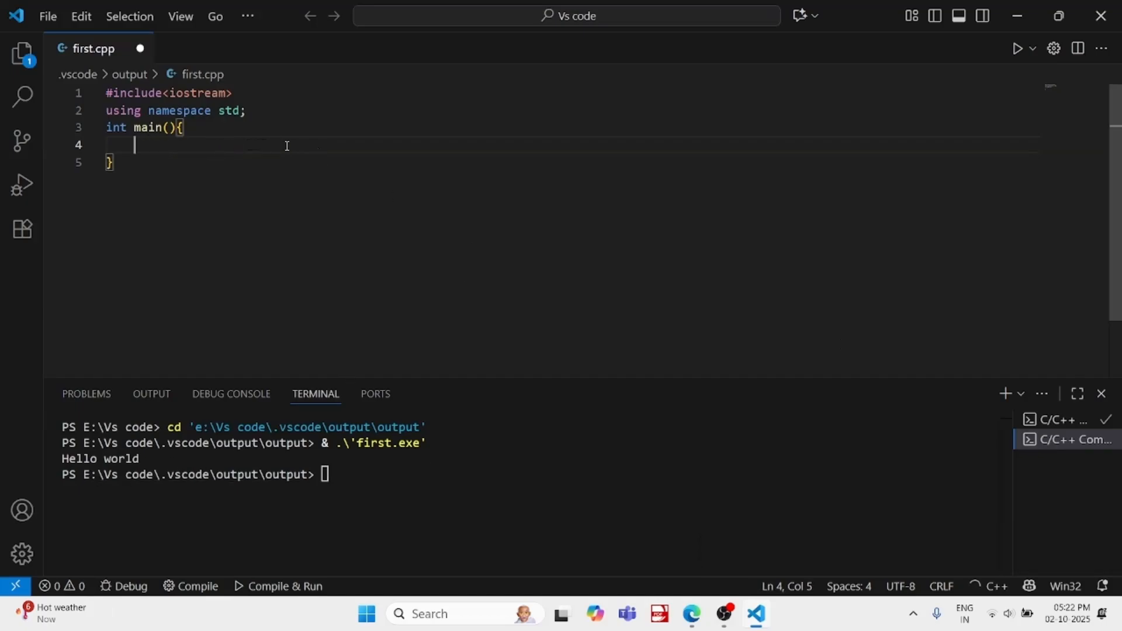
text(int a = )
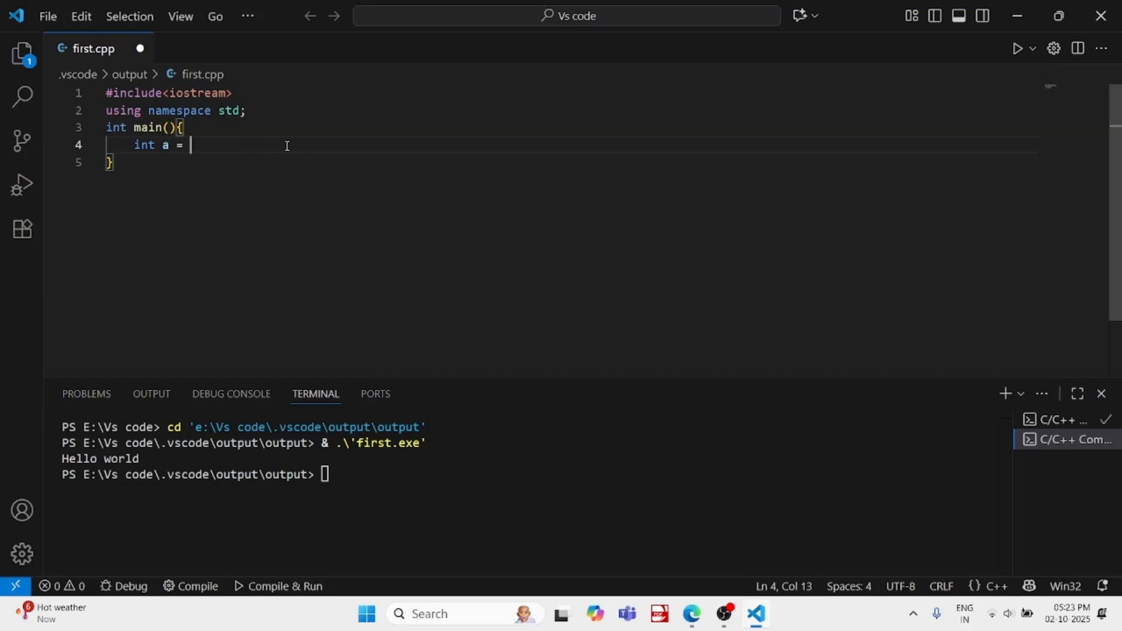
text(4;)
key(Return)
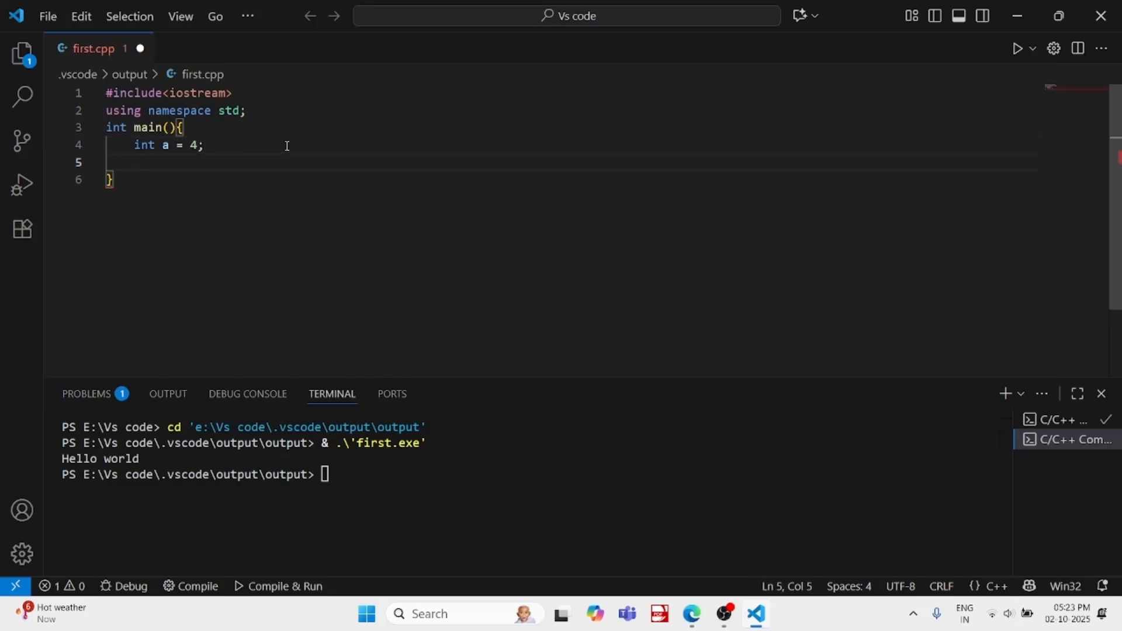
text(int b = 13;)
key(Return)
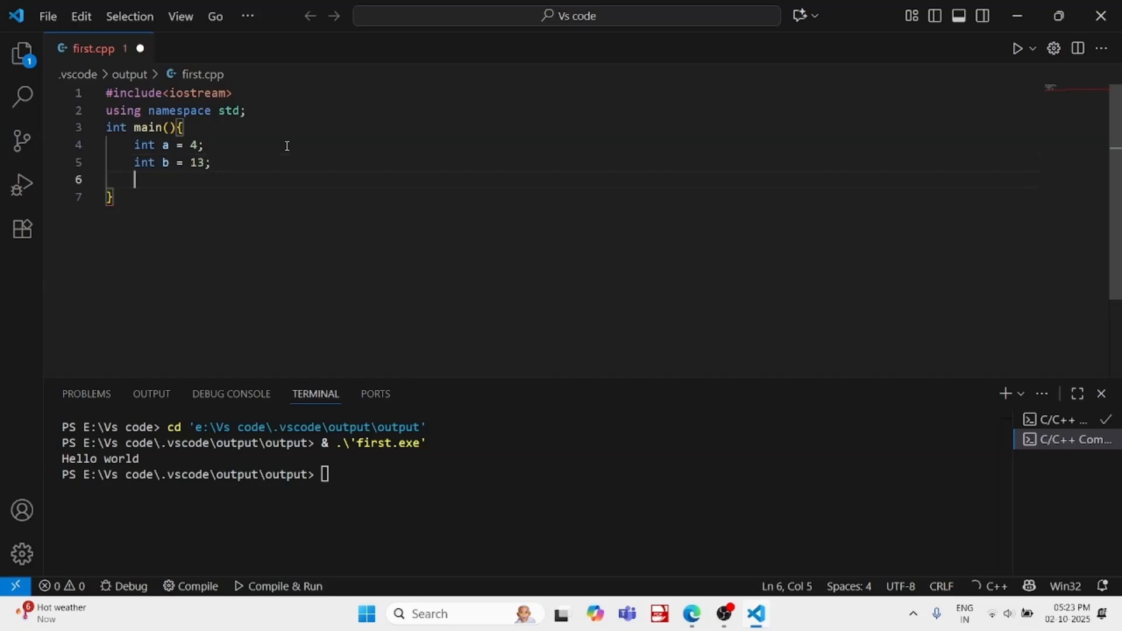
Add the output statement cout<<"a+b = "<<a+b; below the two variable declarations
text(cout<<)
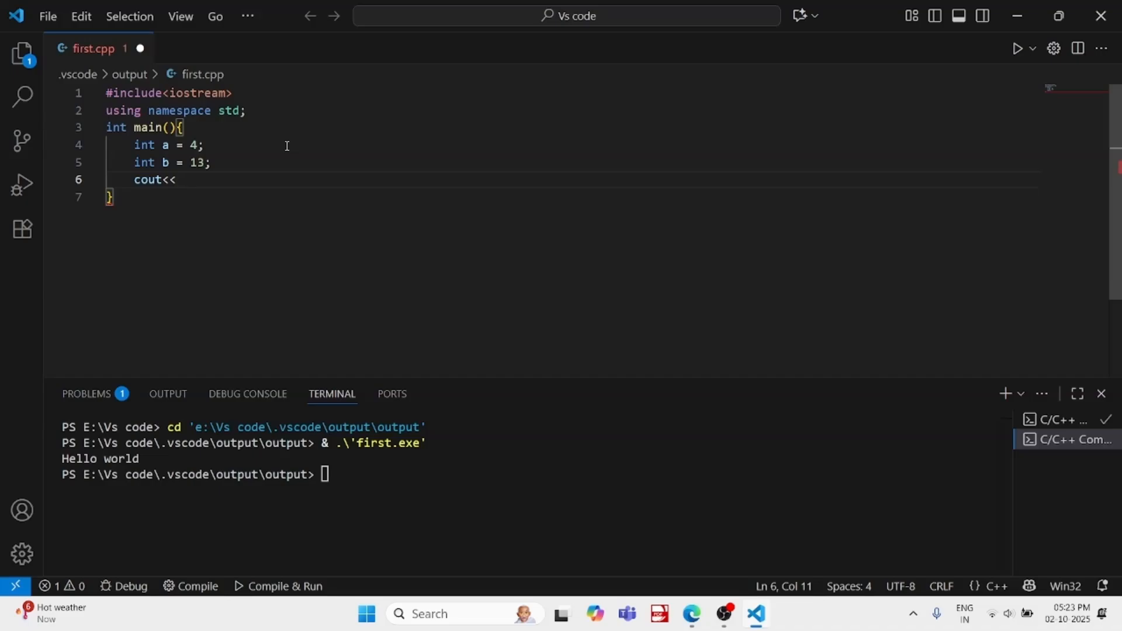
text(:)
key(BackSpace)
text("a+b = "<<a+b)
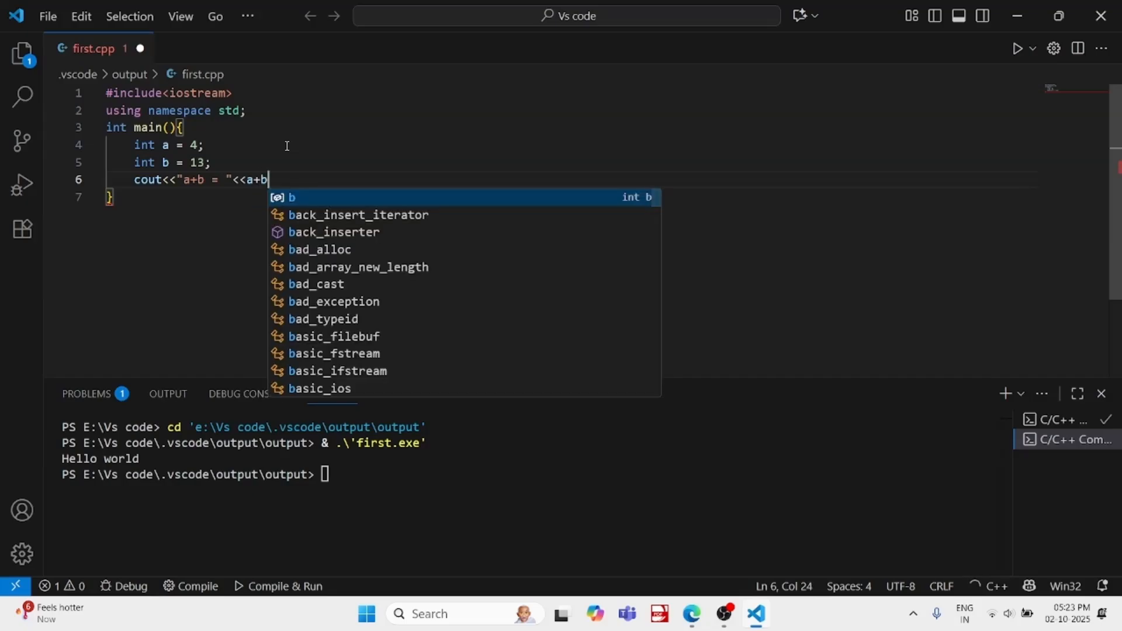
text(;)
Save first.cpp, then compile and run the addition program
key(ctrl+s)
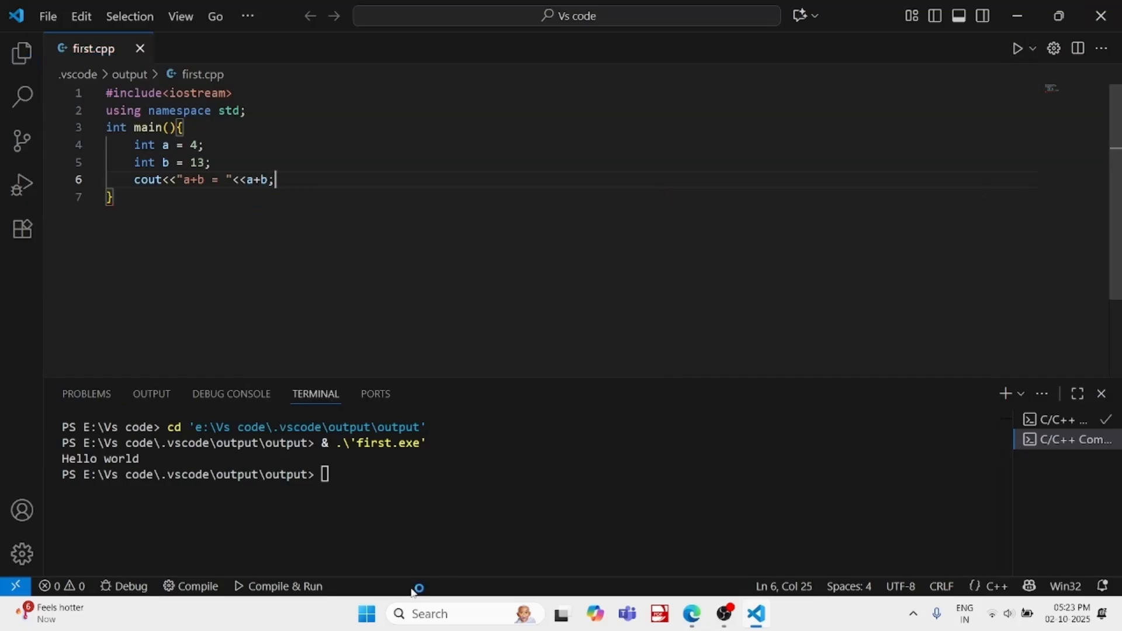
click(278, 586)
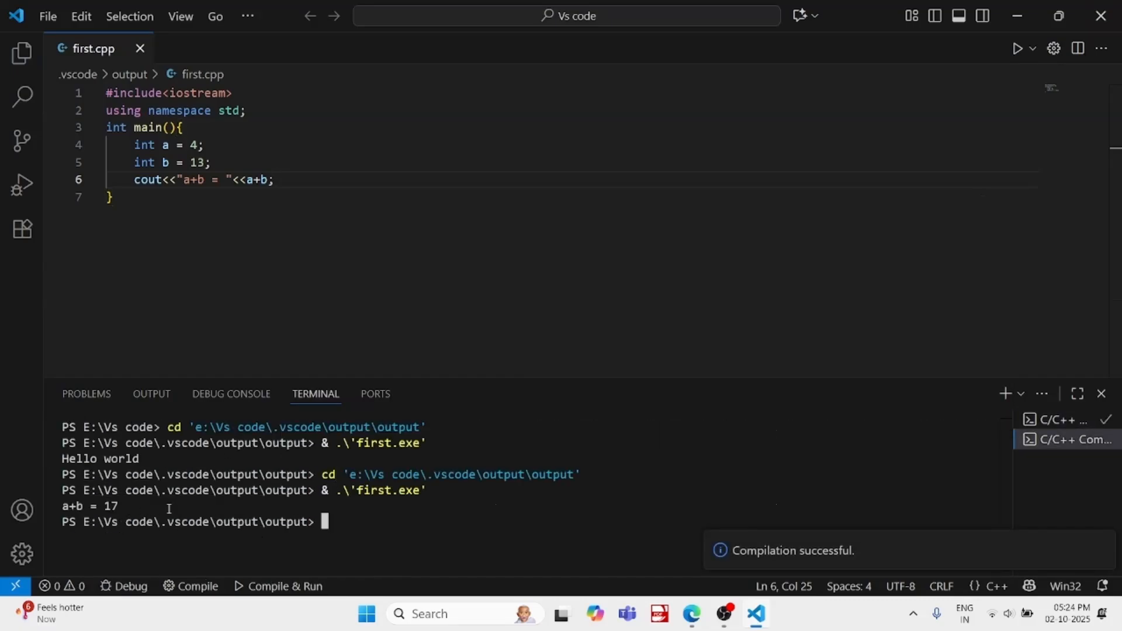
scroll(423, 298, down, 1)
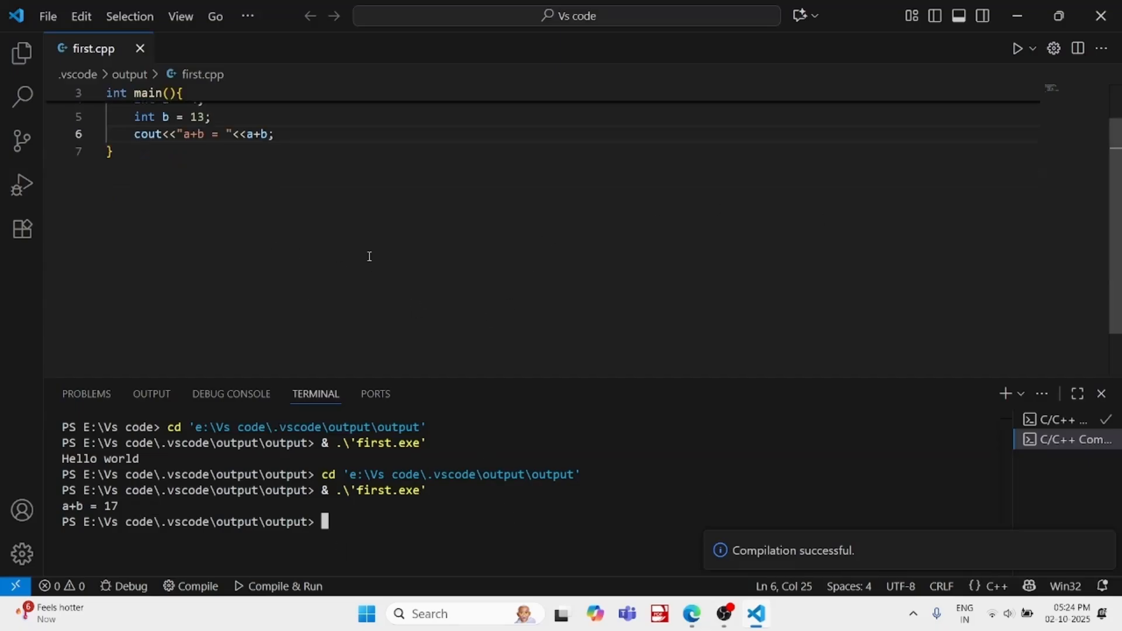
scroll(368, 255, down, 2)
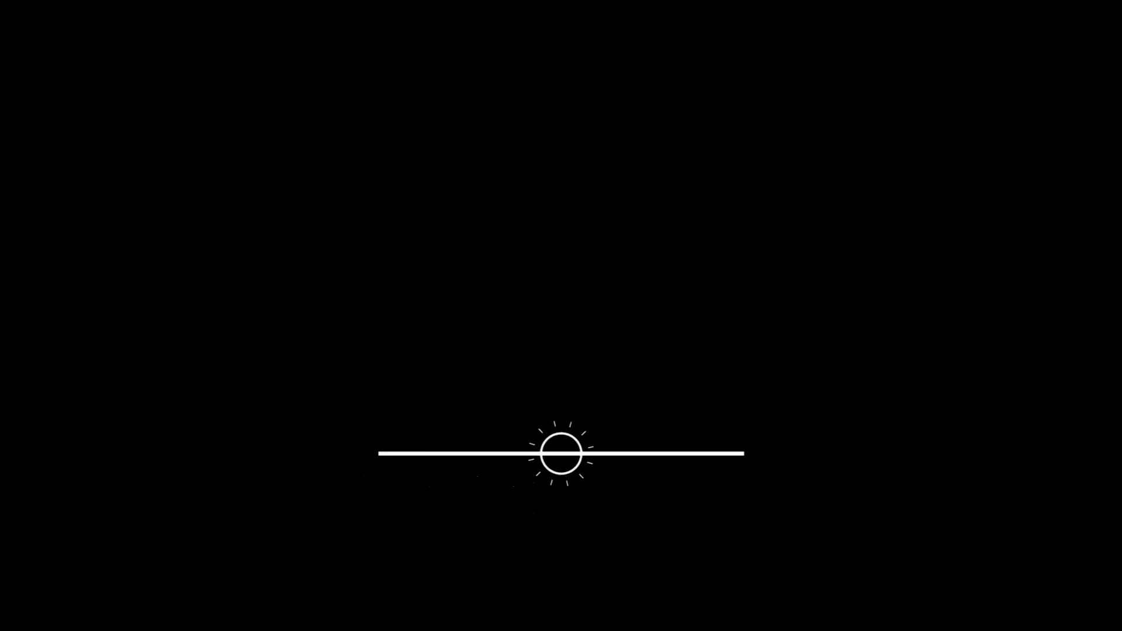